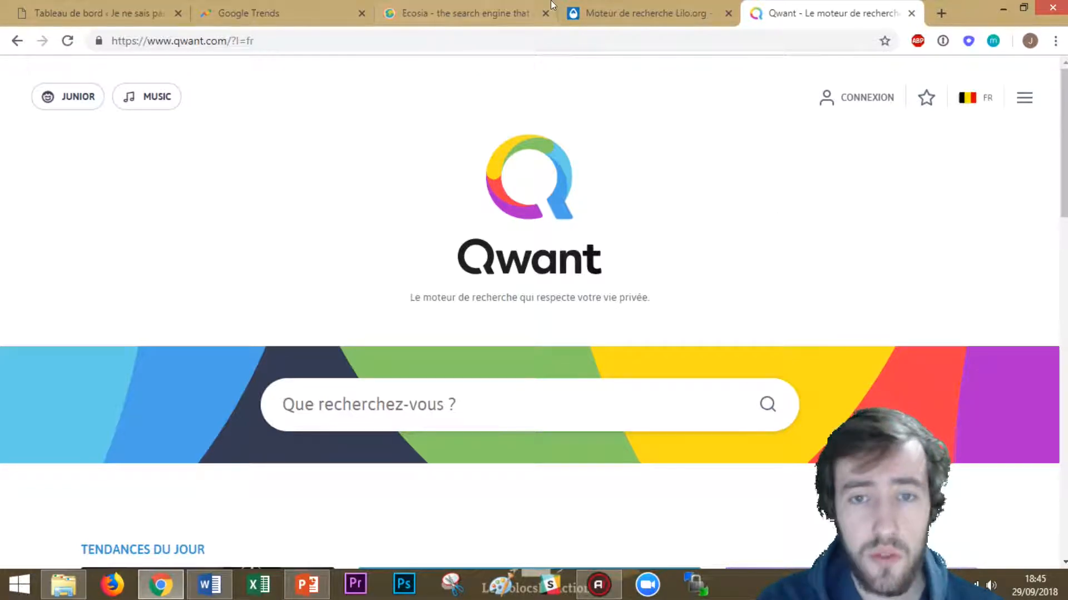
Step: Enter the query "restaurant japonais bruxelles" on the Google home page
click(516, 5)
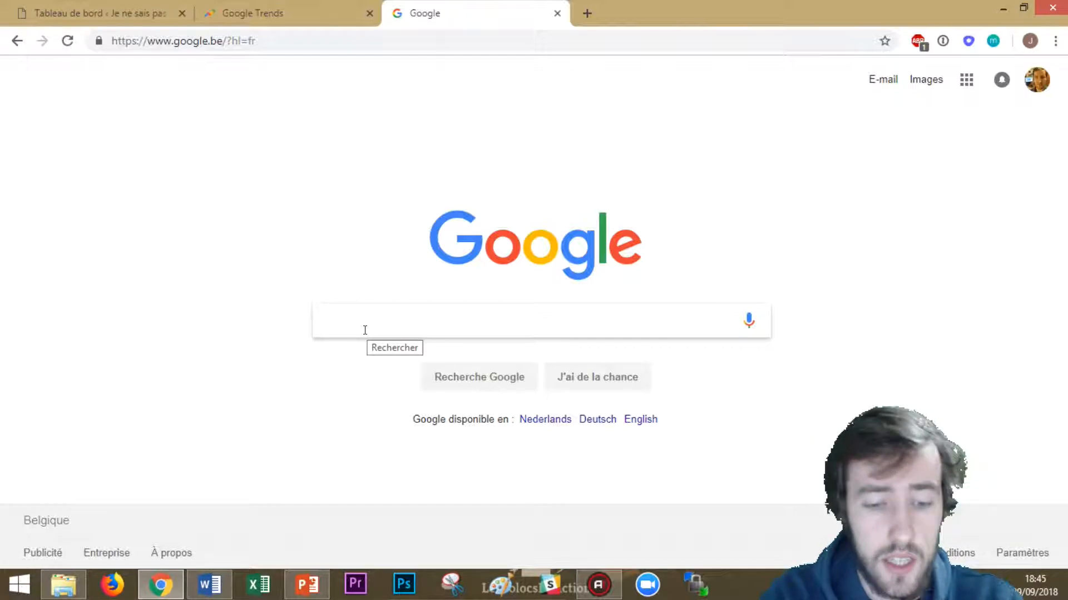
text(rest)
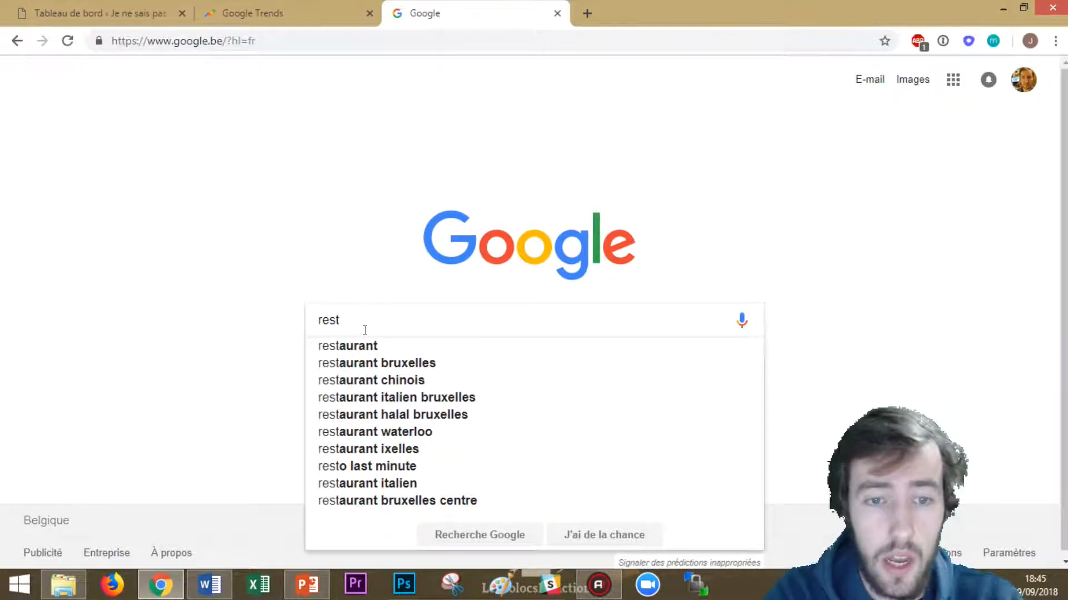
text(aurant)
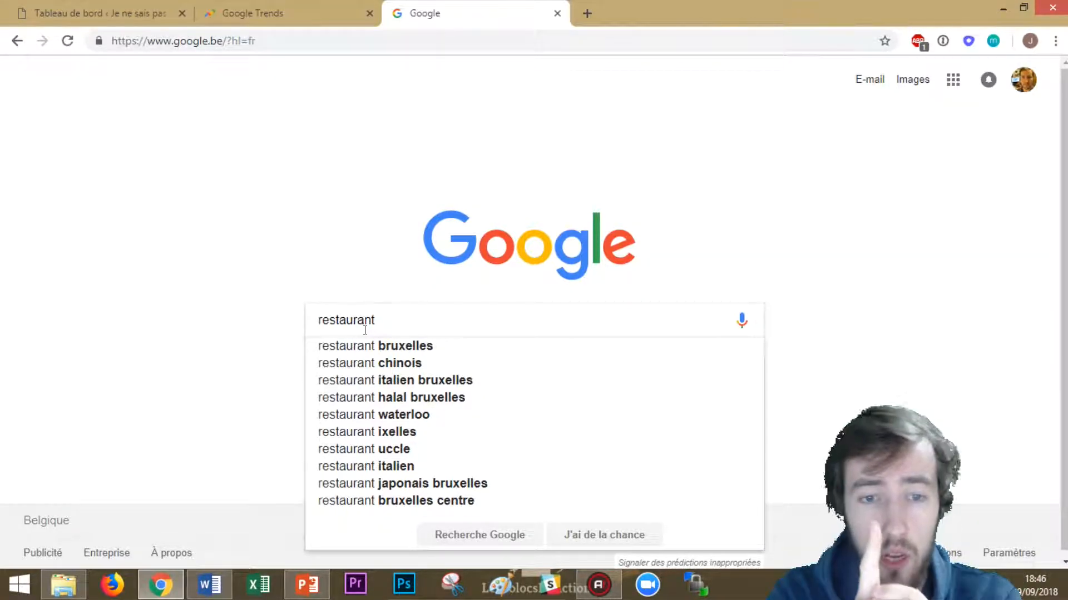
text(japonais bruxelles)
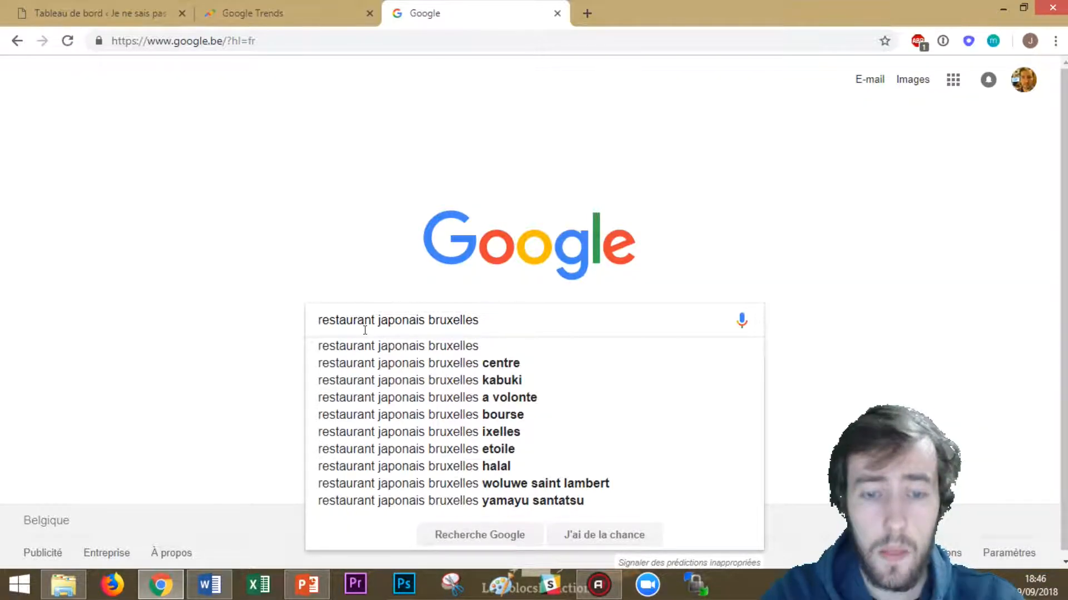
Step: Extend the search query with the words "a volonté"
text(avolonté)
key(BackSpace)
key(BackSpace)
key(BackSpace)
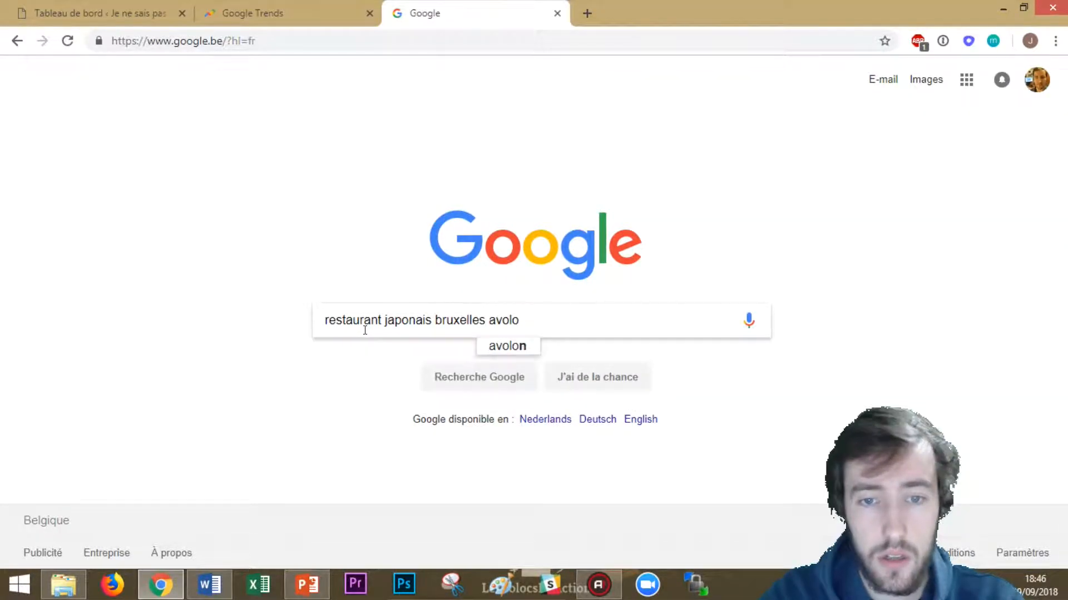
key(BackSpace)
key(BackSpace)
key(BackSpace)
key(BackSpace)
text(volonté)
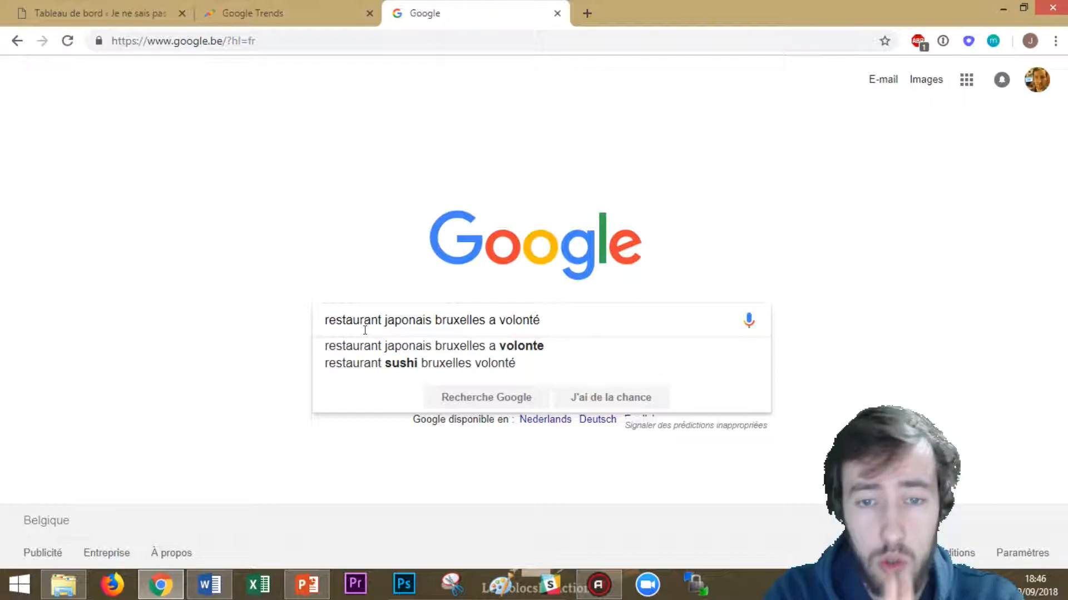
Step: Run the Google search for "restaurant japonais bruxelles a volonté"
drag(384, 320, 596, 313)
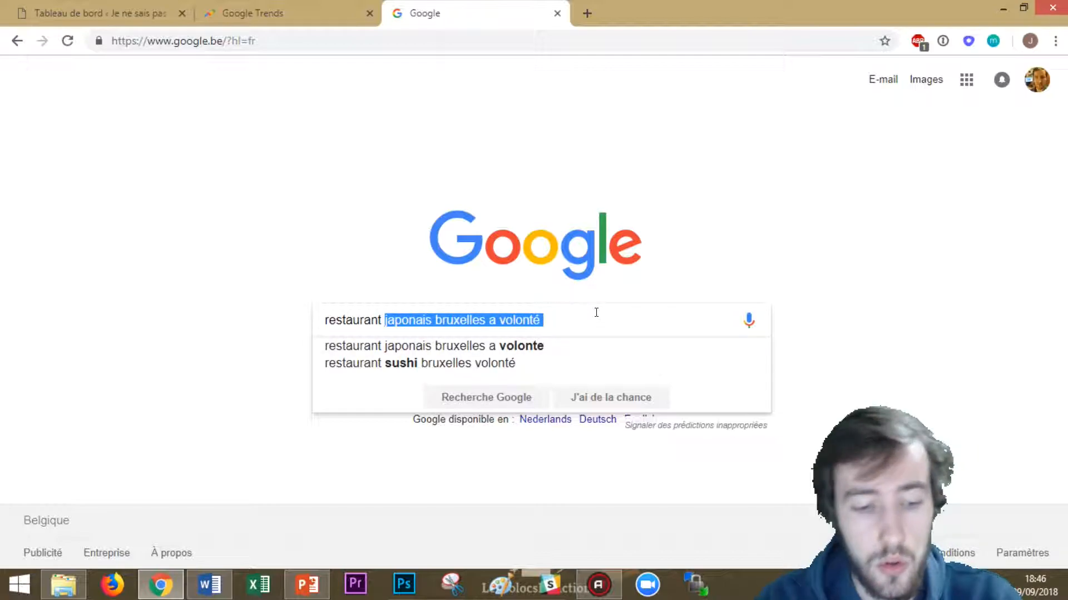
key(BackSpace)
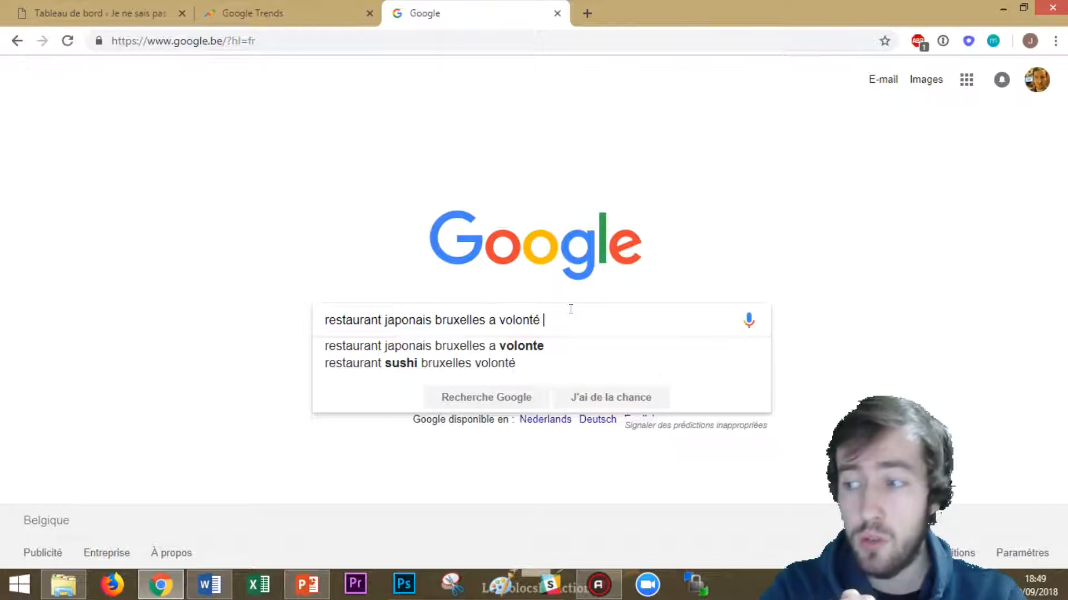
key(BackSpace)
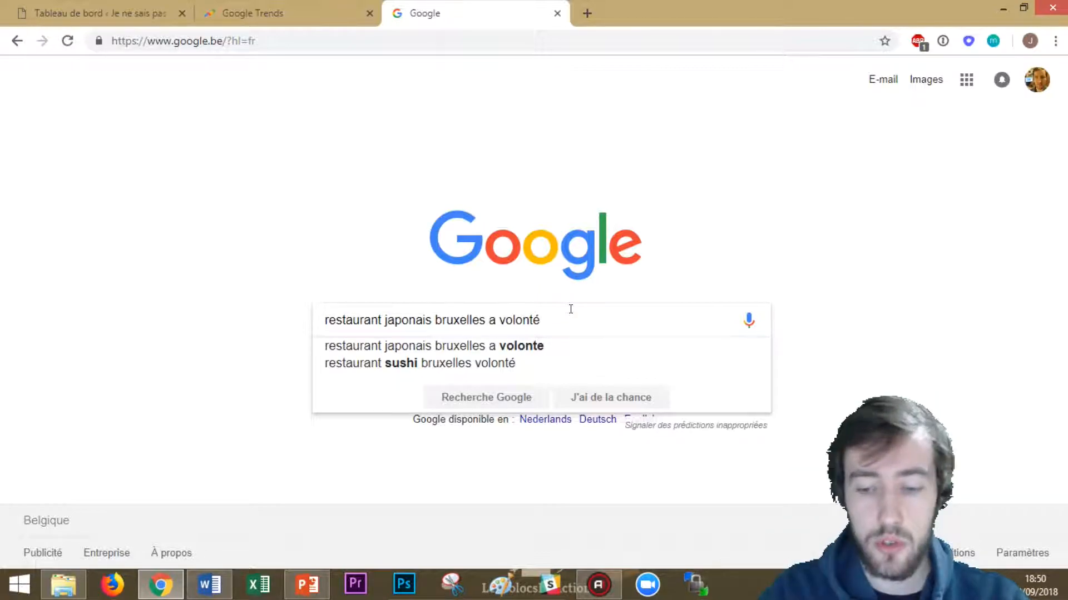
key(Return)
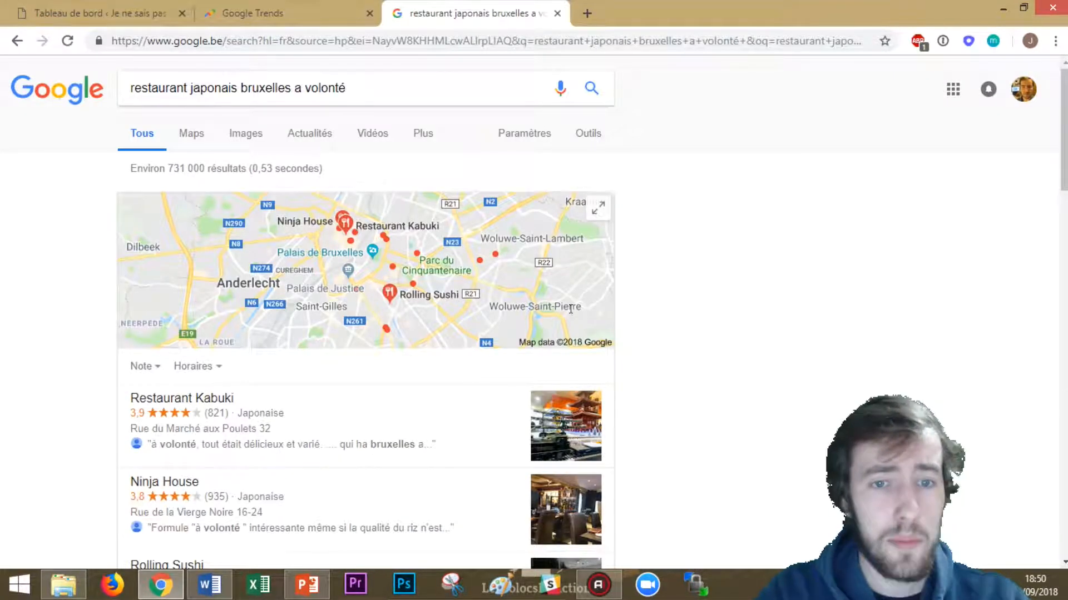
Step: Open the Restaurant KABUKI website from the organic search results and look over its home page
scroll(467, 231, down, 4)
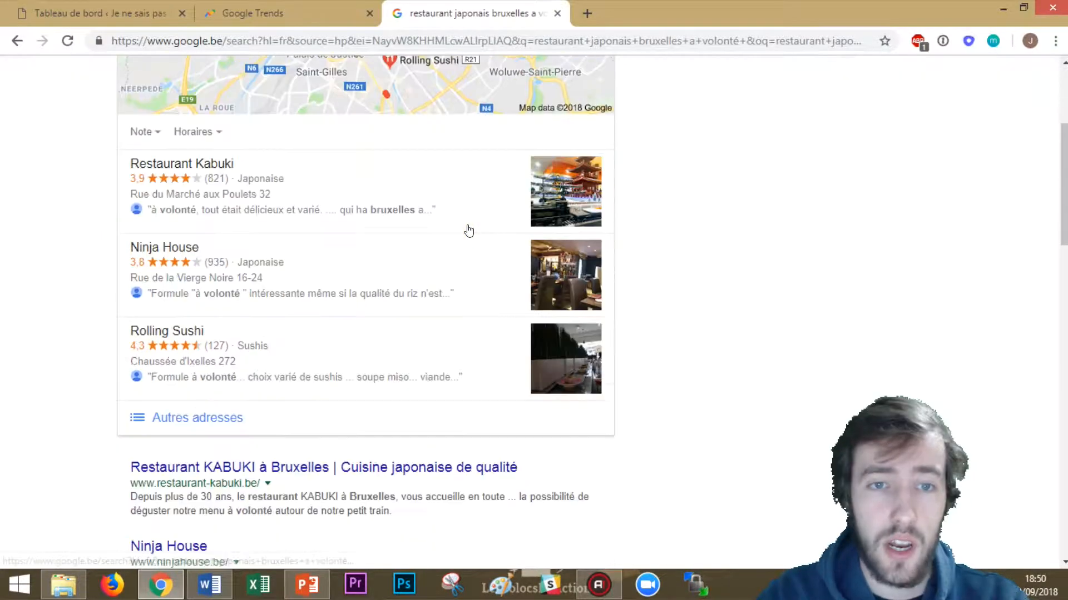
scroll(405, 310, down, 4)
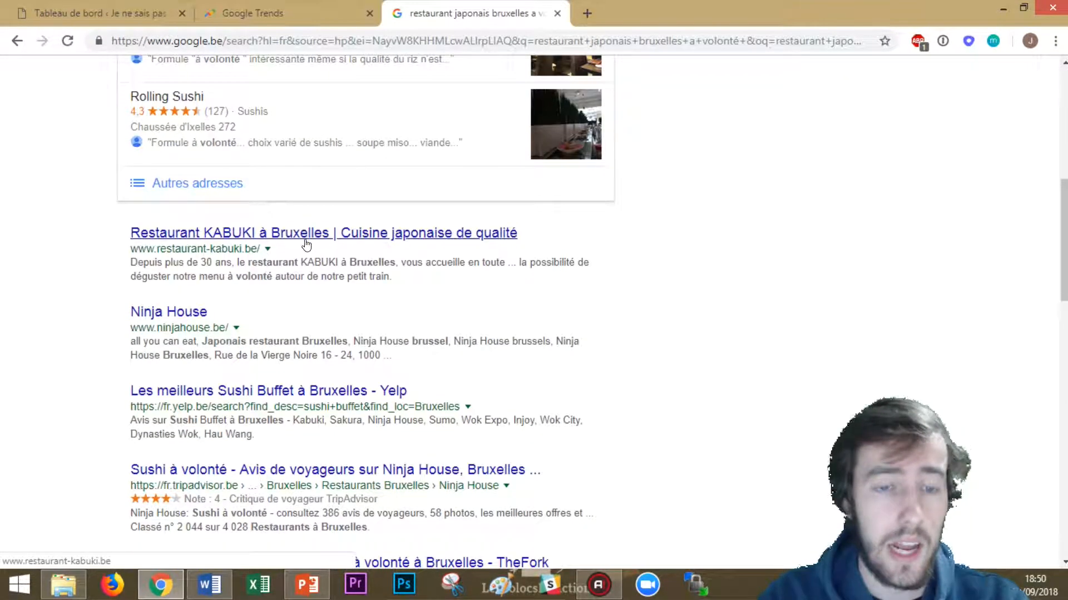
click(321, 234)
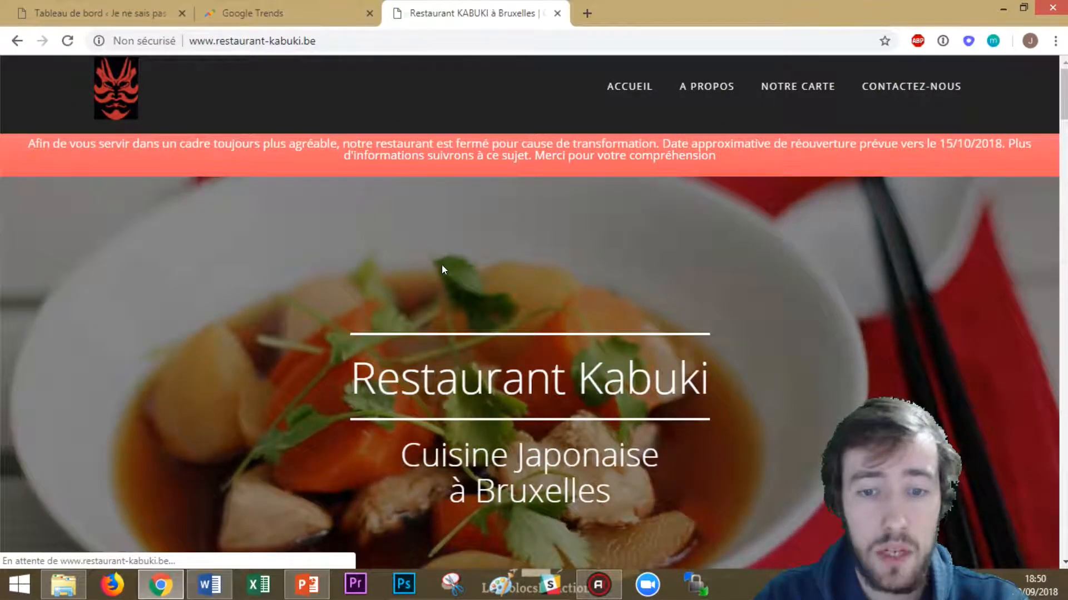
scroll(556, 267, down, 5)
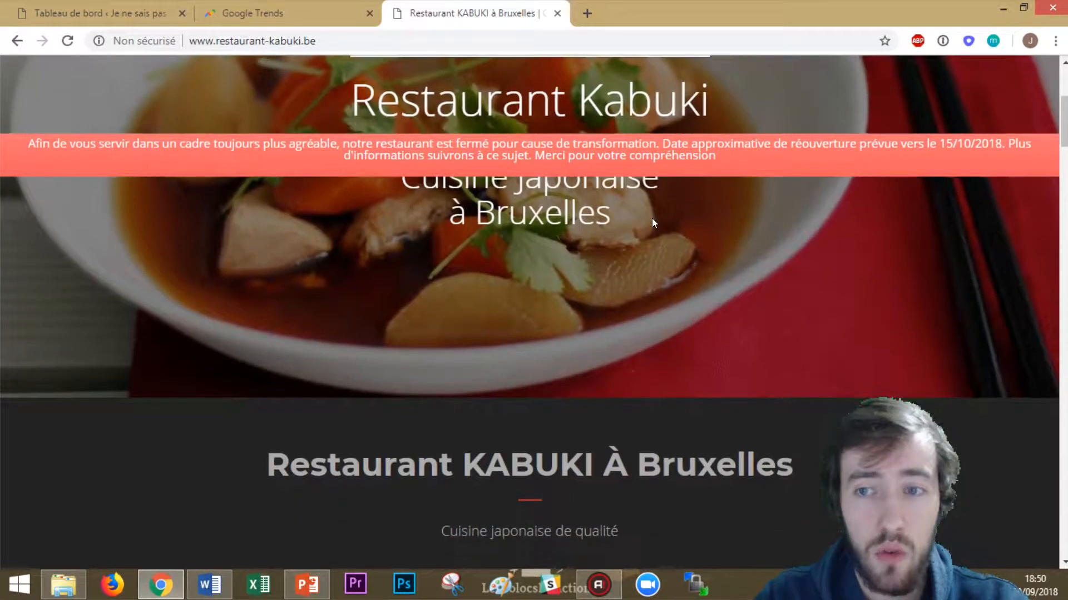
scroll(652, 218, up, 5)
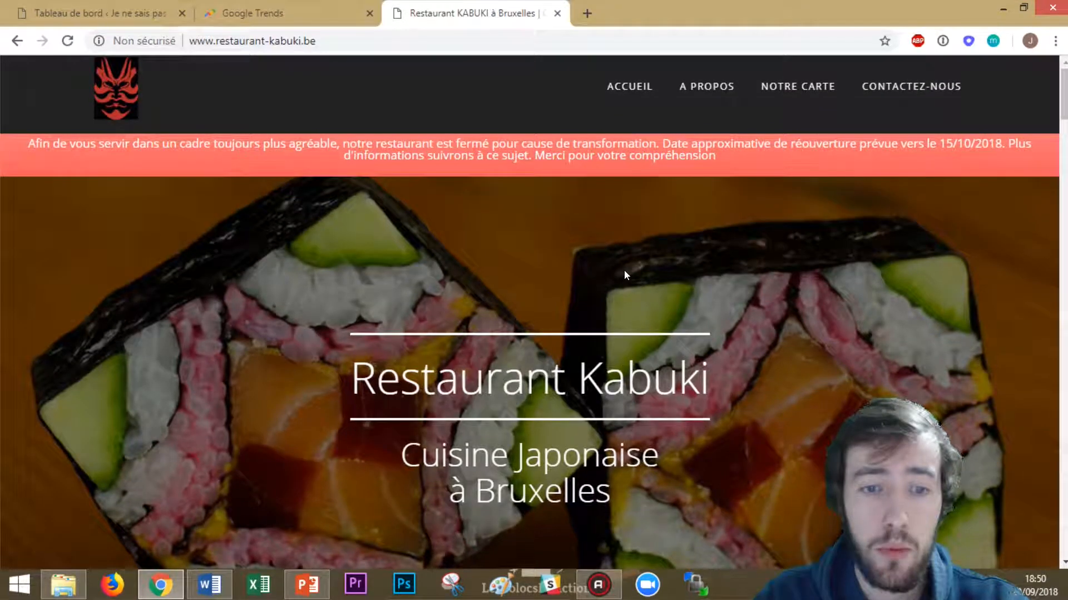
scroll(558, 302, down, 2)
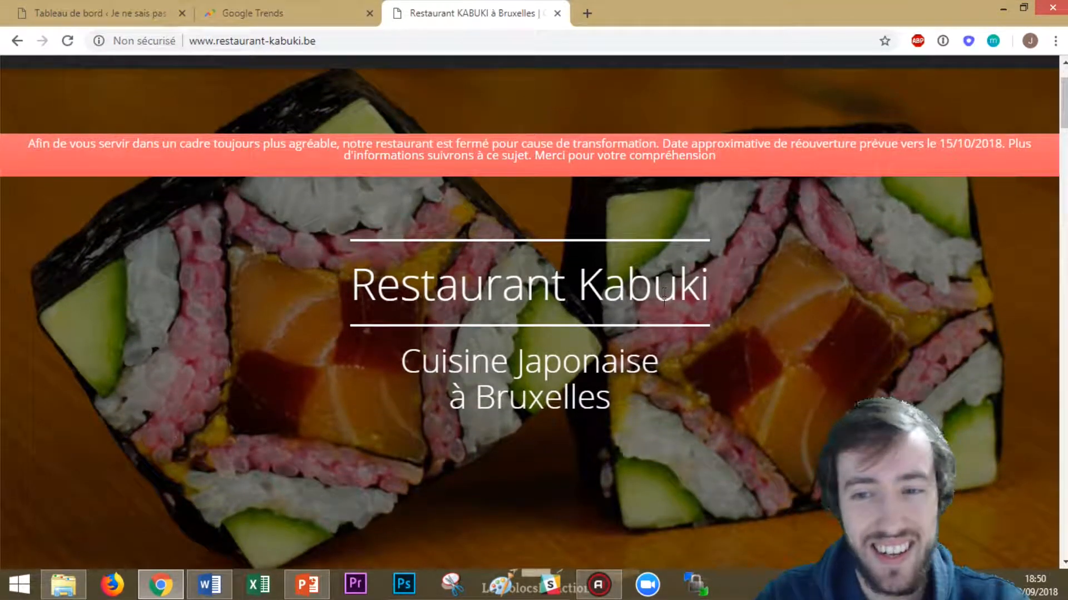
scroll(545, 331, up, 2)
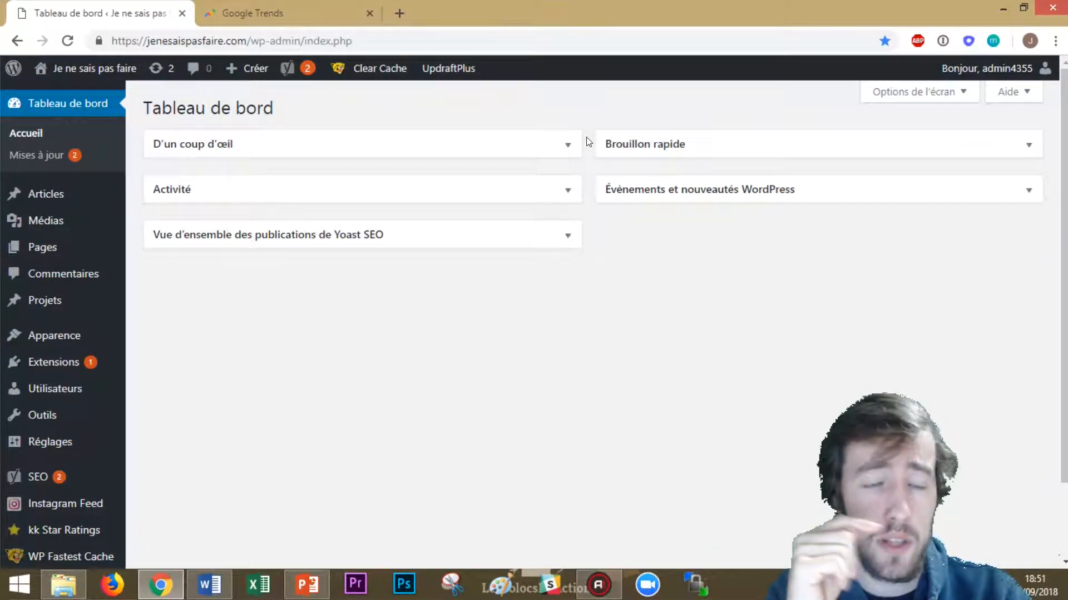
Step: Open the WordPress article "Vous avez 5 minutes pour agir ..." for editing from the list of all articles
mouse_move(90, 195)
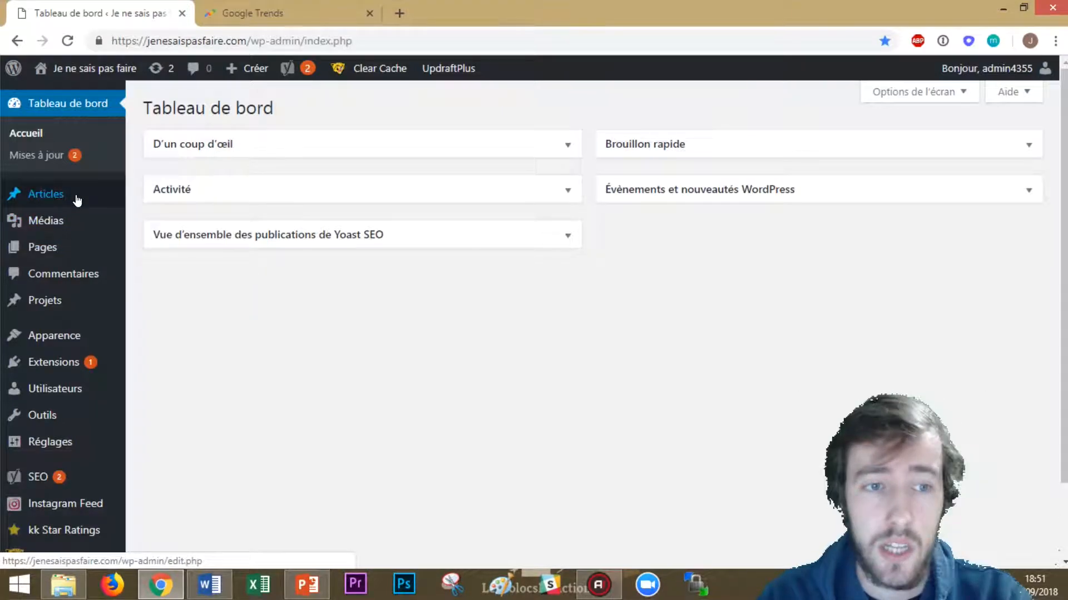
click(77, 197)
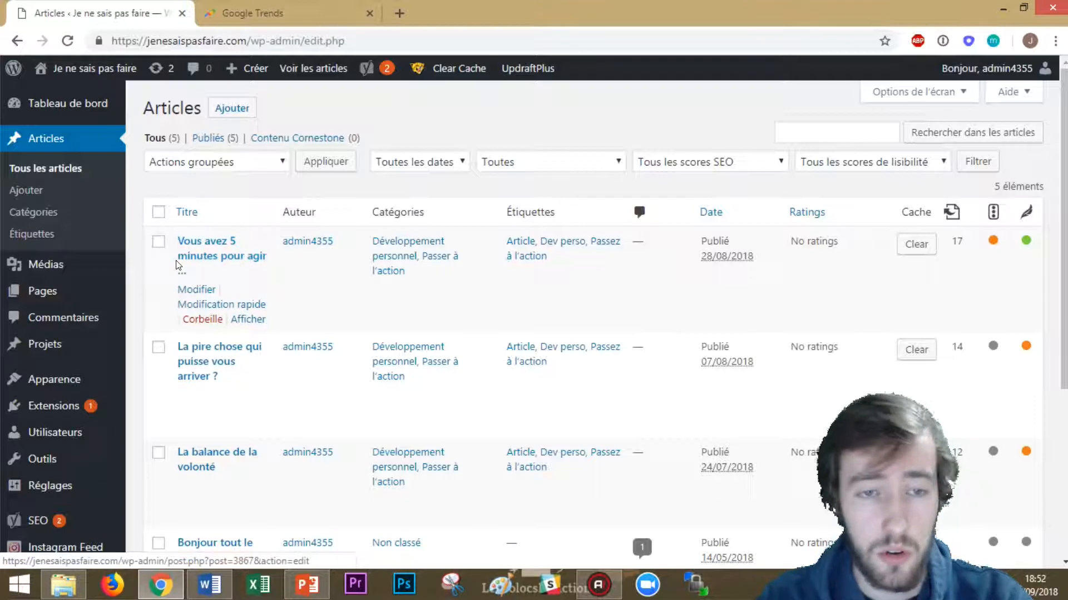
click(222, 241)
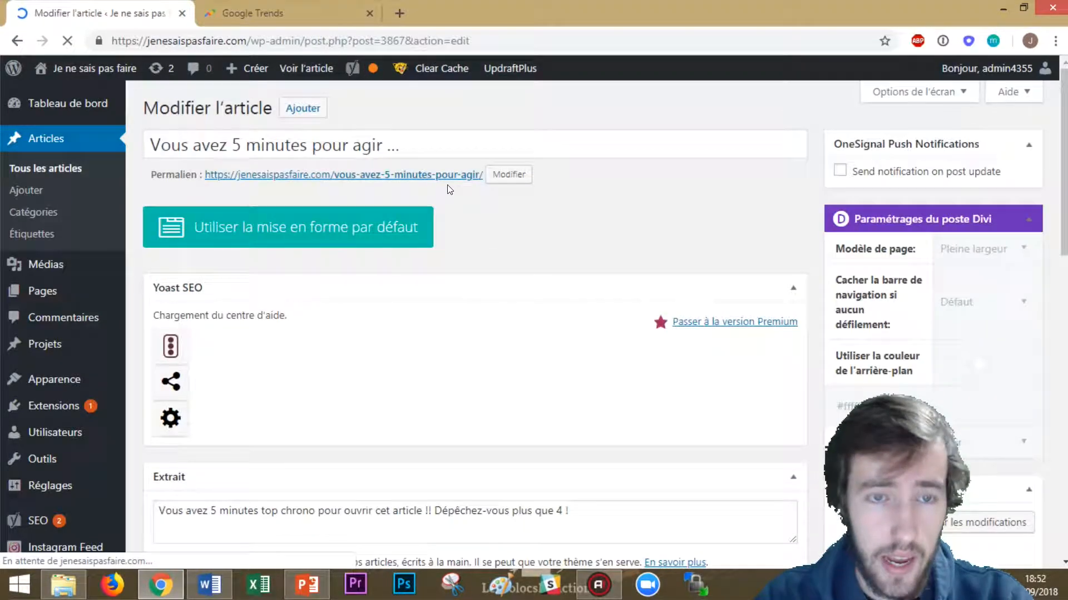
scroll(449, 210, down, 1)
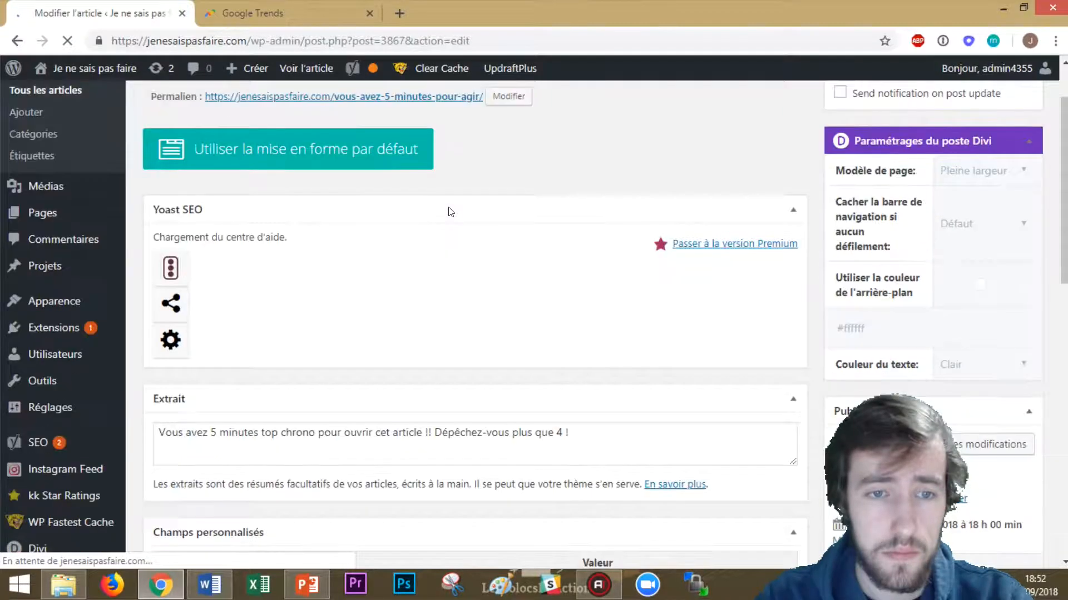
scroll(449, 210, up, 1)
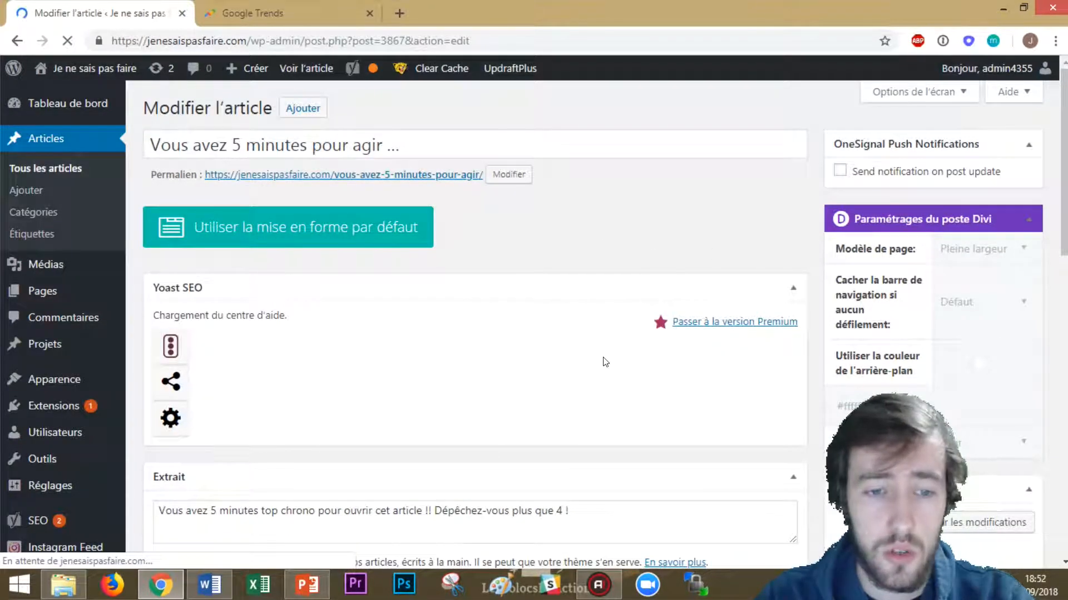
scroll(602, 362, down, 1)
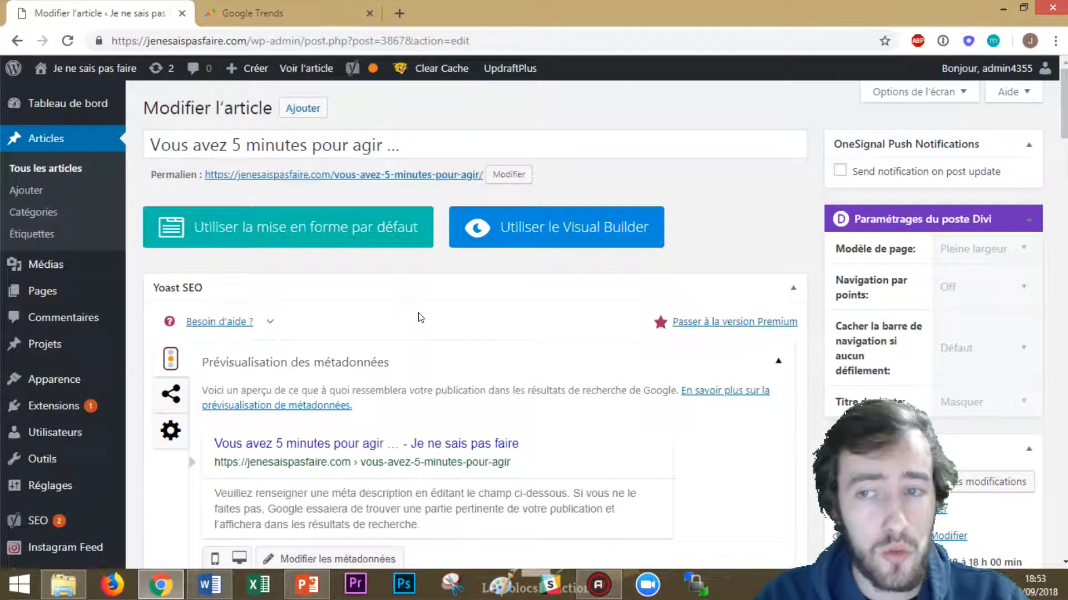
Step: Collapse the Divi builder, Extrait and Champs personnalisés boxes below the Yoast SEO section
scroll(421, 318, down, 8)
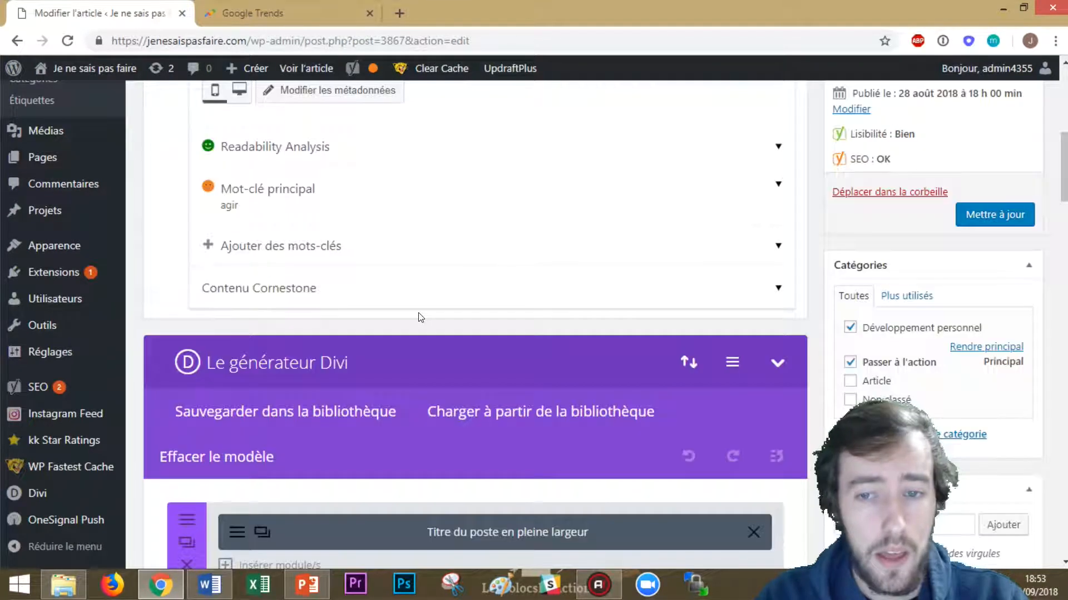
scroll(417, 318, up, 5)
scroll(417, 318, down, 4)
scroll(417, 333, up, 2)
scroll(439, 312, down, 4)
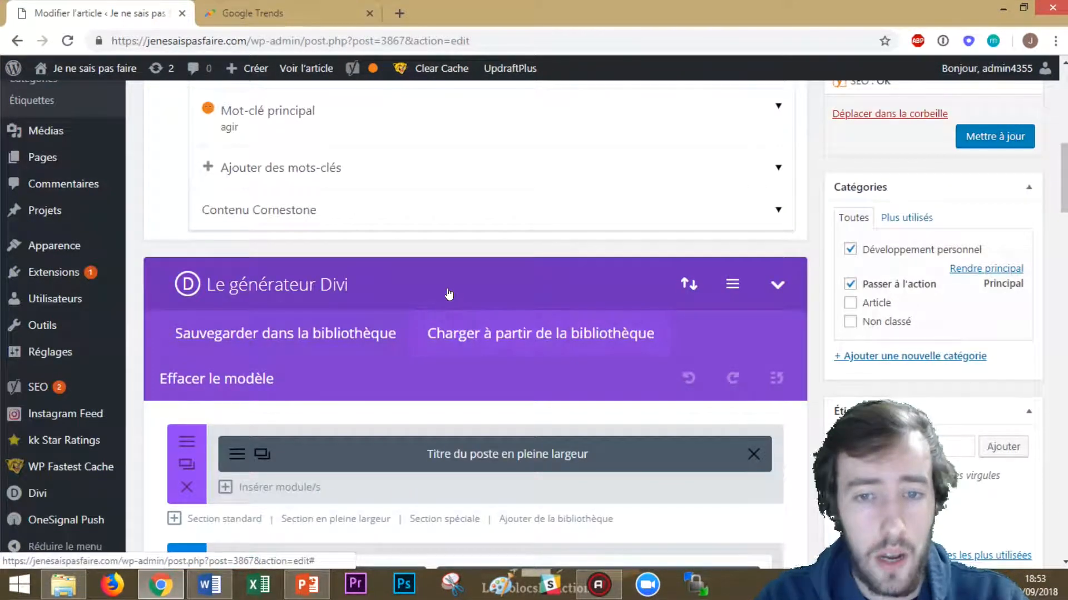
click(400, 343)
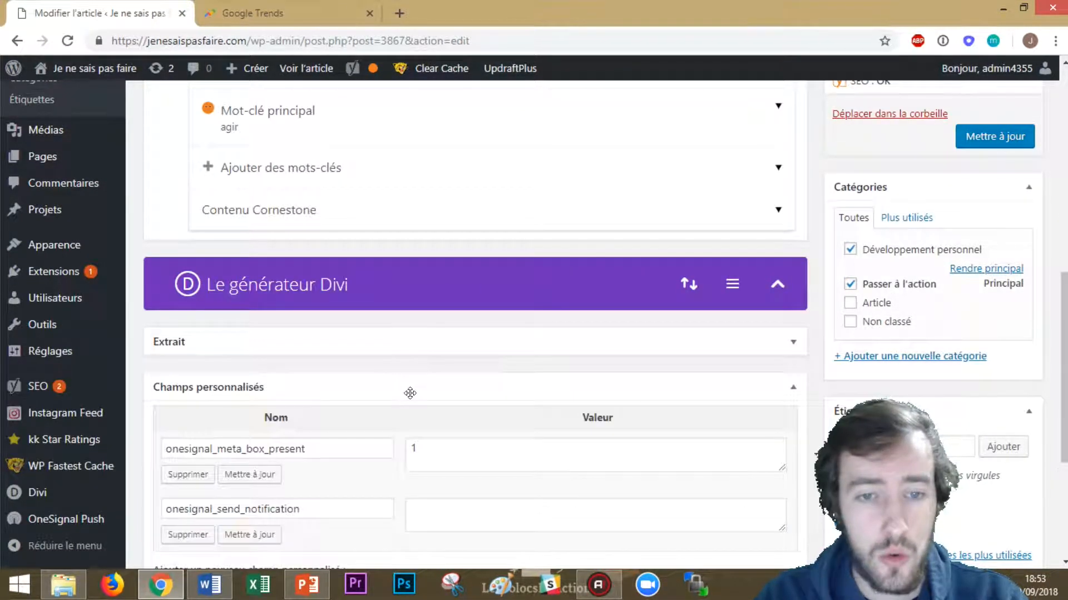
click(412, 388)
scroll(411, 389, down, 3)
scroll(723, 389, up, 4)
scroll(851, 392, down, 1)
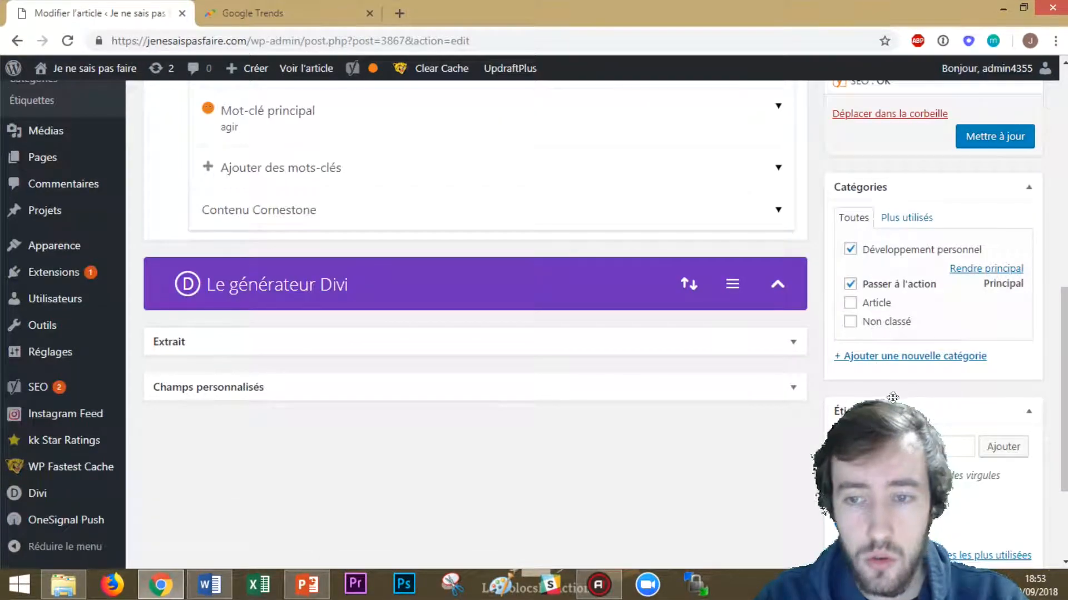
Step: Collapse the Étiquettes, Catégories, Divi post settings and OneSignal Push Notifications boxes beside the article
click(897, 414)
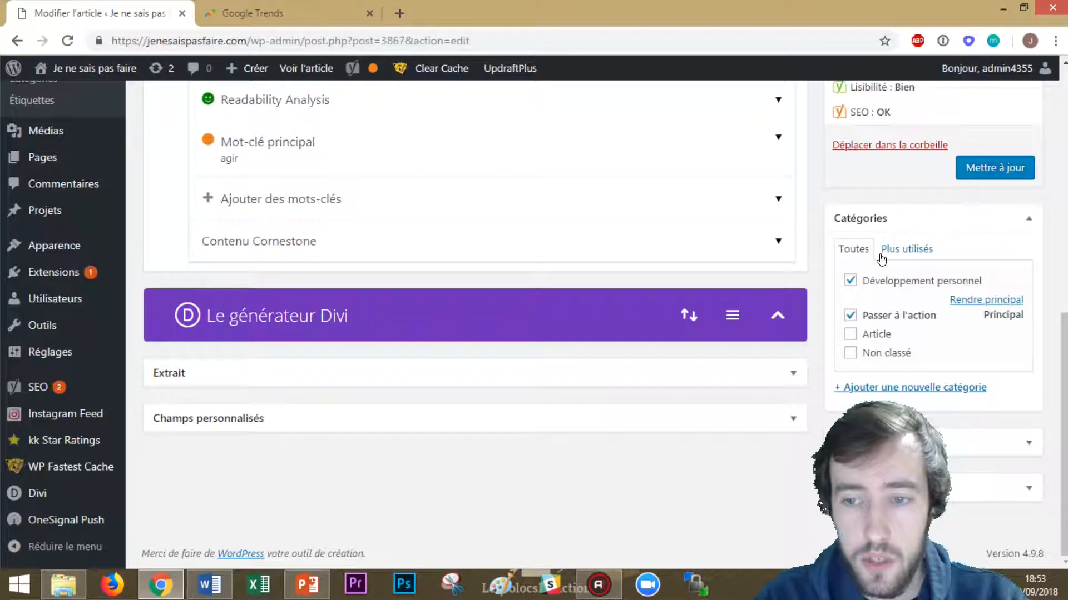
click(885, 216)
scroll(878, 262, up, 5)
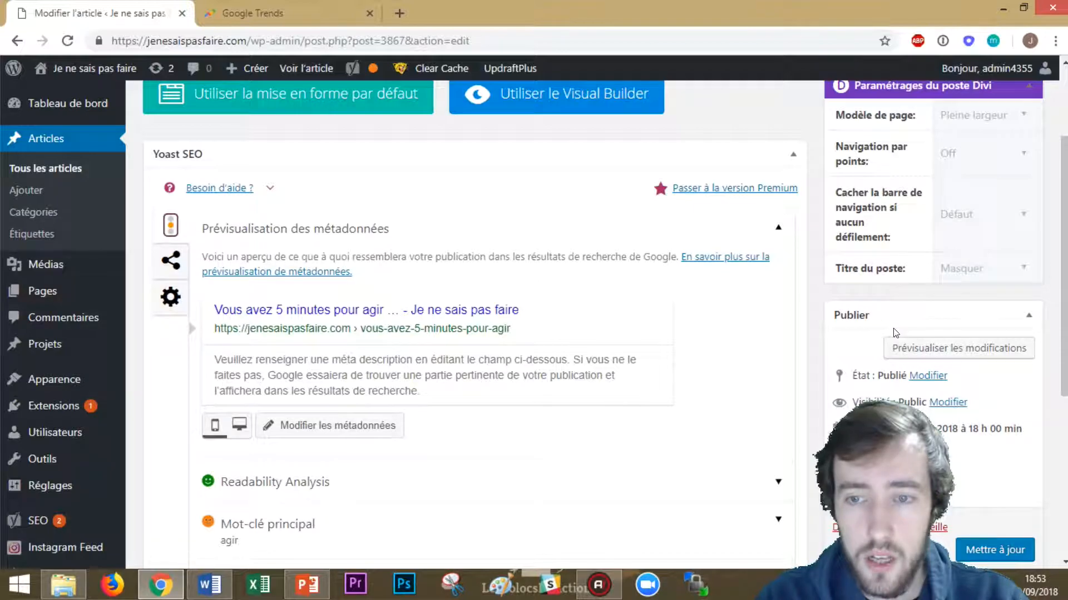
scroll(897, 332, up, 3)
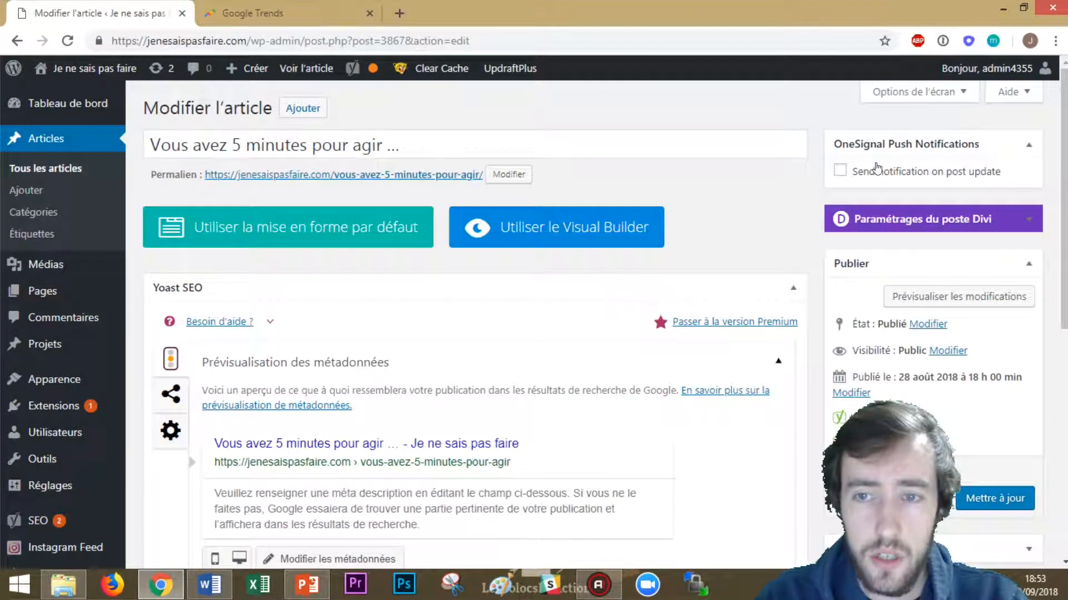
click(884, 144)
Step: Expand the article's Yoast Readability Analysis and highlight the problem about transition words
scroll(445, 278, down, 2)
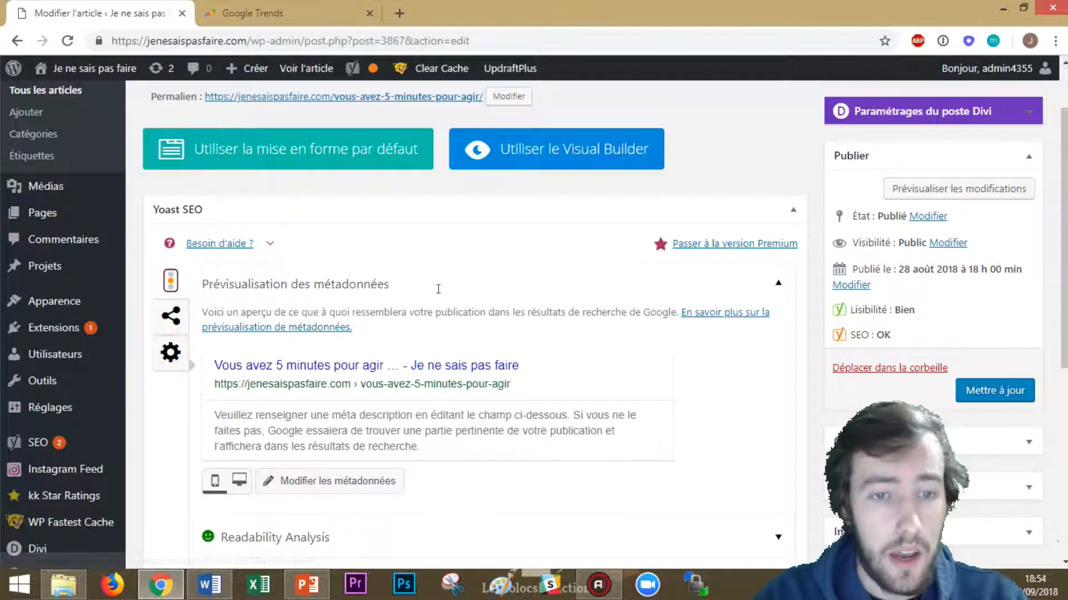
scroll(364, 394, down, 3)
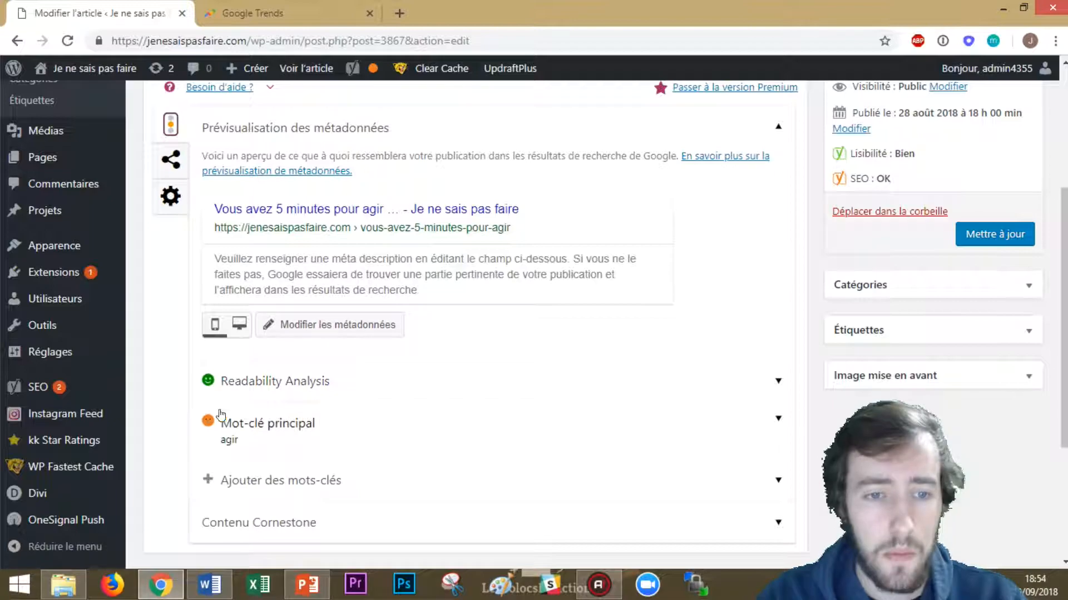
click(264, 388)
scroll(305, 369, down, 3)
scroll(281, 396, up, 3)
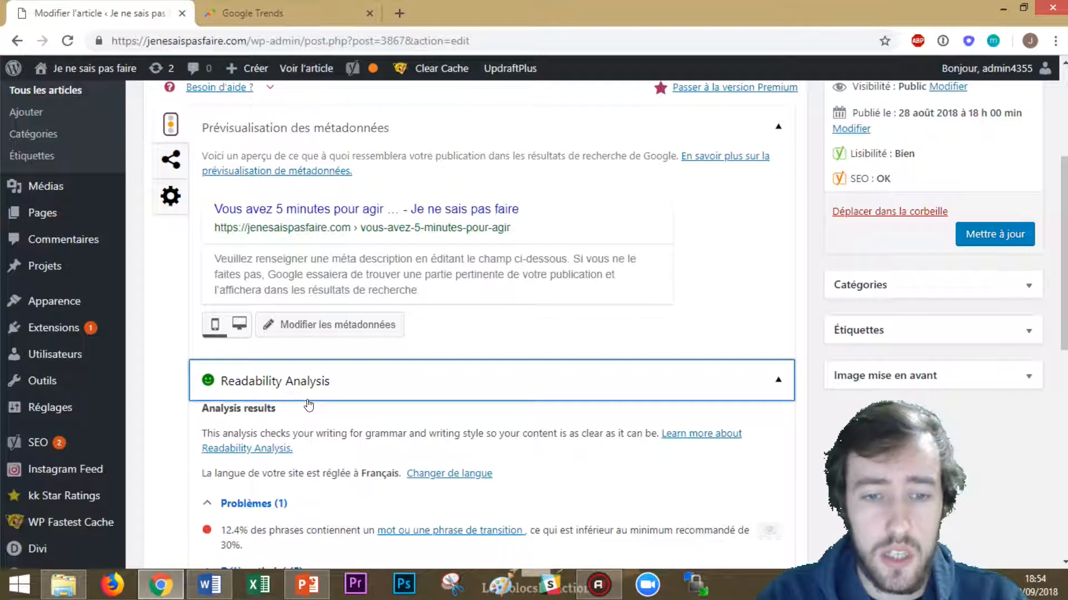
scroll(309, 404, down, 5)
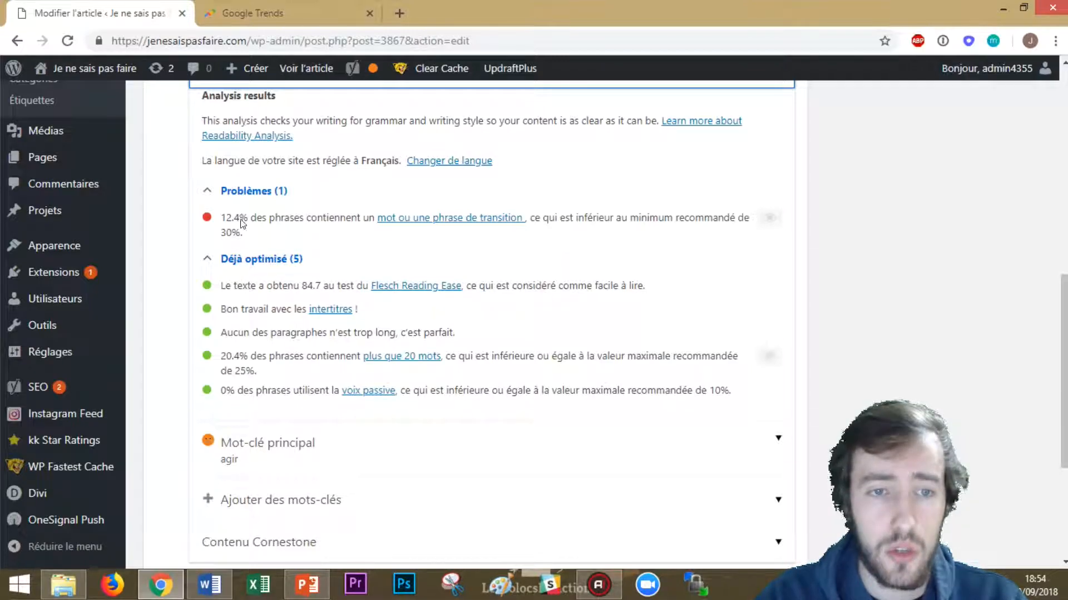
triple_click(227, 212)
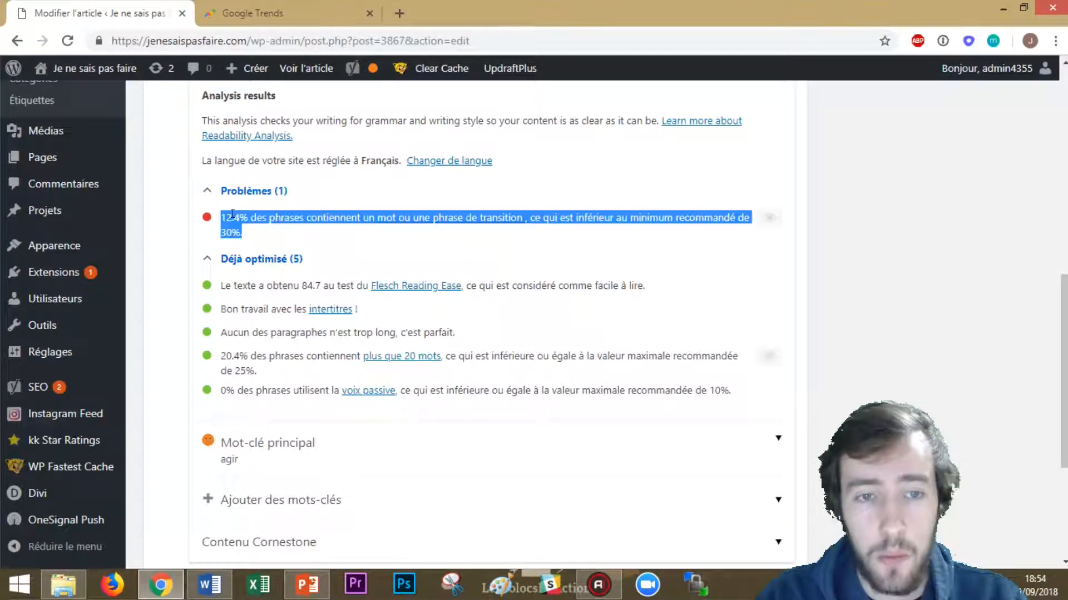
Step: Highlight the Flesch Reading Ease result and examine the sentence-length result among the readability checks already optimised
click(243, 214)
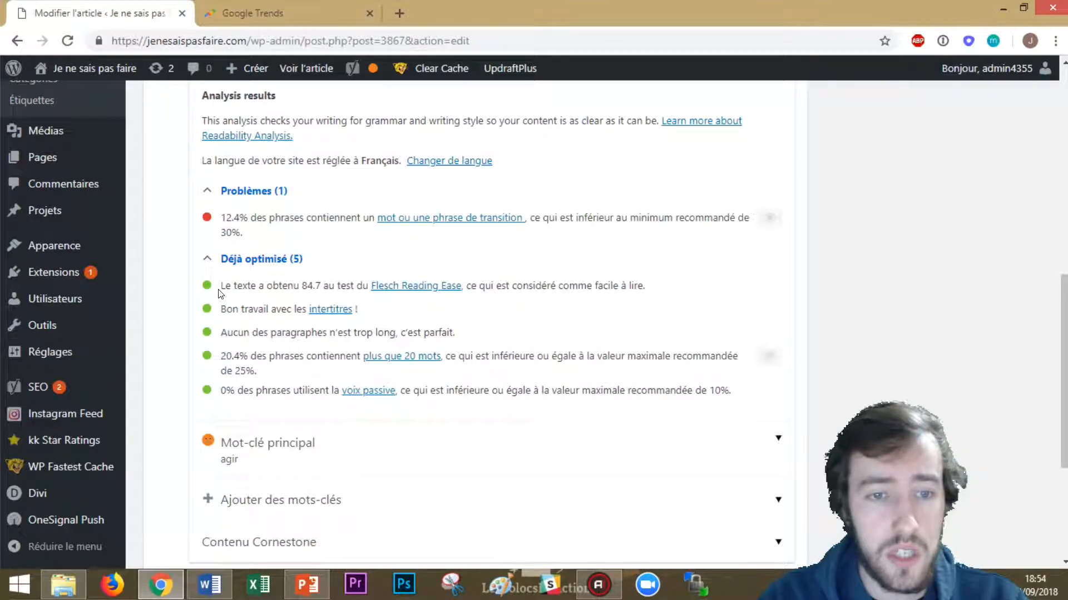
triple_click(228, 299)
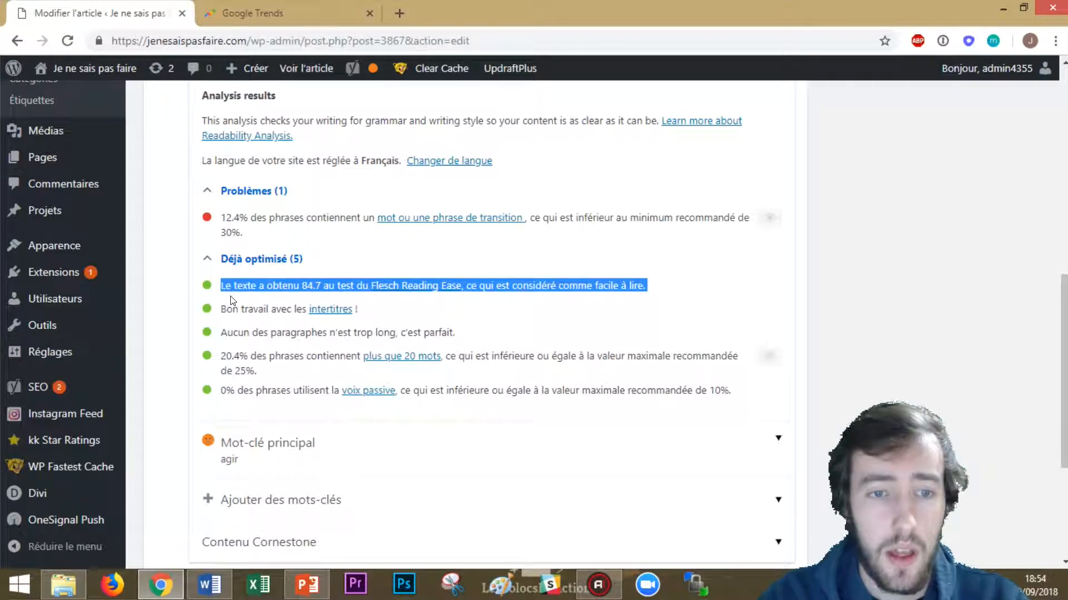
click(286, 281)
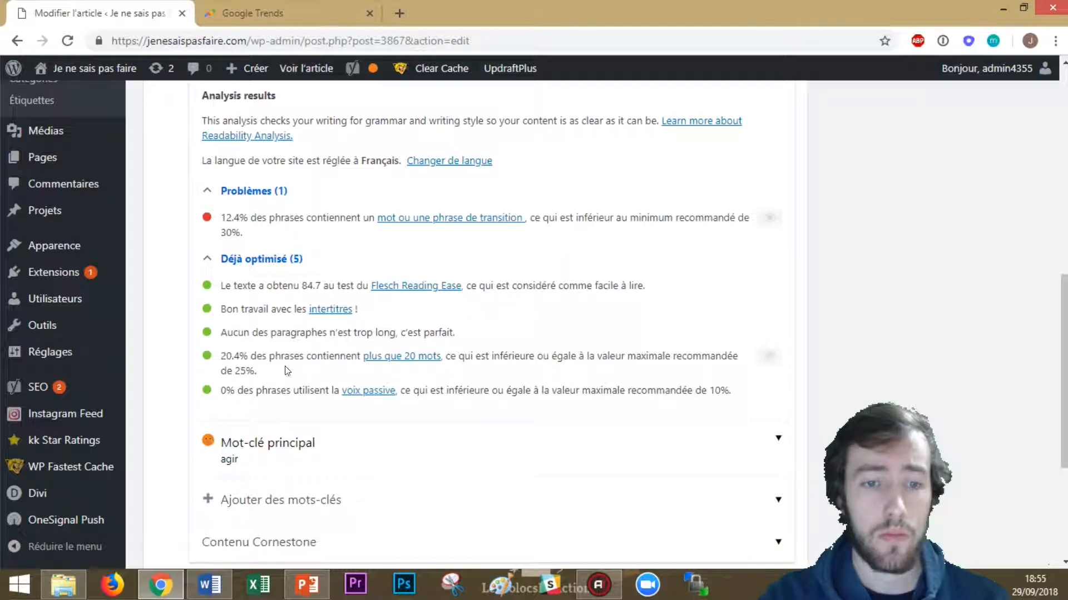
drag(266, 379, 270, 347)
click(216, 369)
click(263, 351)
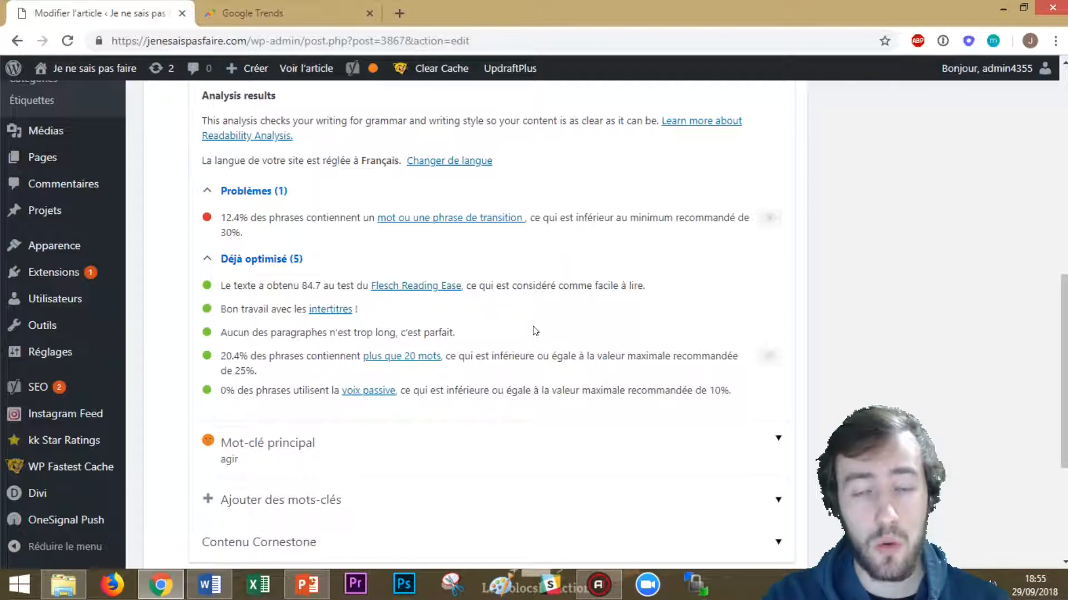
Step: Expand the Mot-clé principal section of Yoast SEO and review the focus keyword field containing "agir"
scroll(440, 361, up, 1)
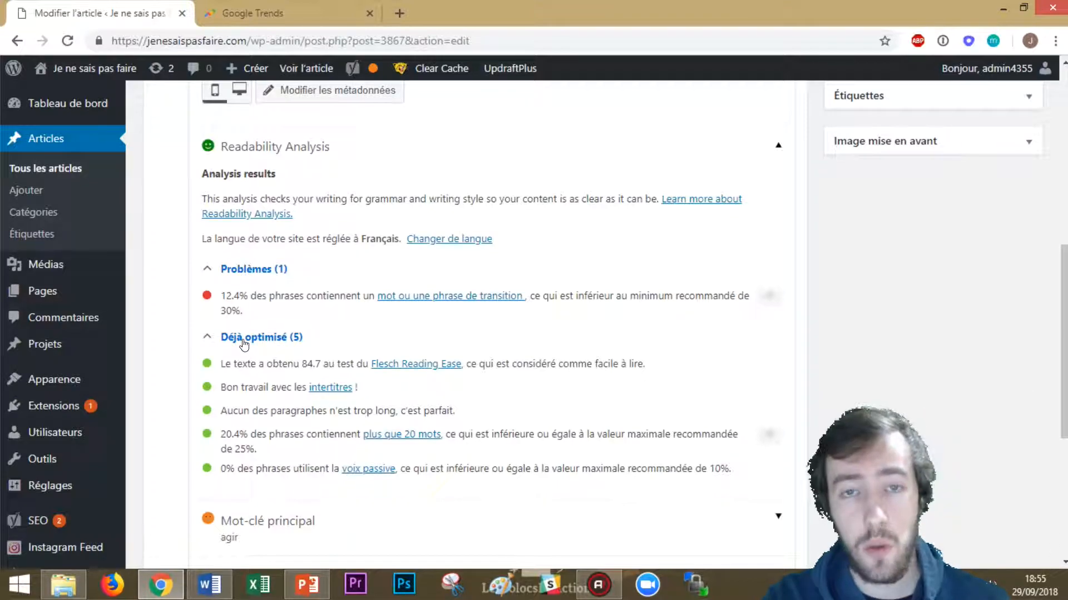
scroll(244, 356, down, 1)
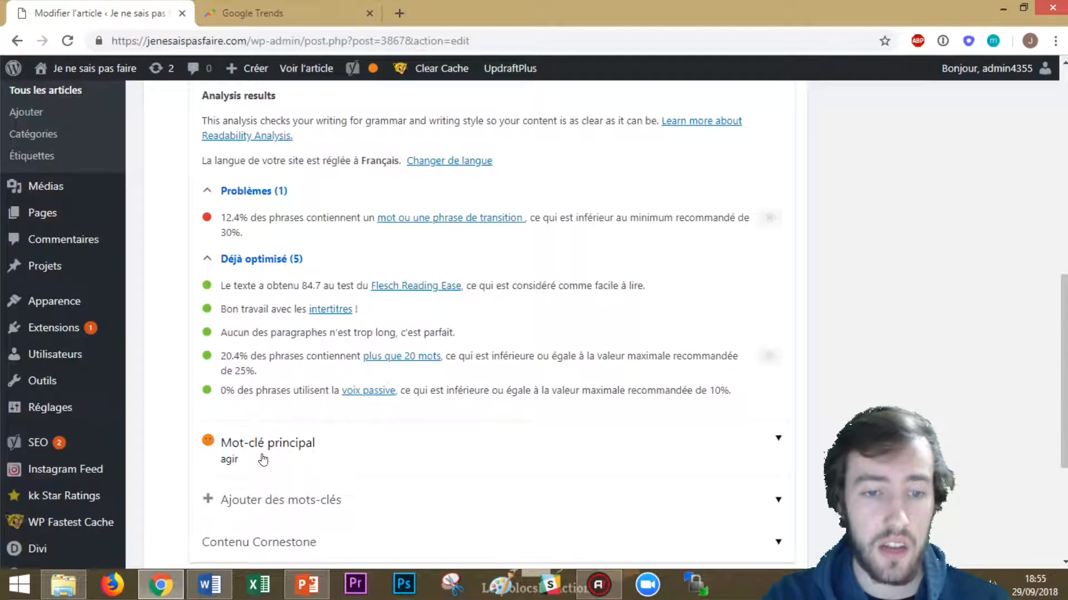
click(265, 462)
scroll(251, 417, down, 3)
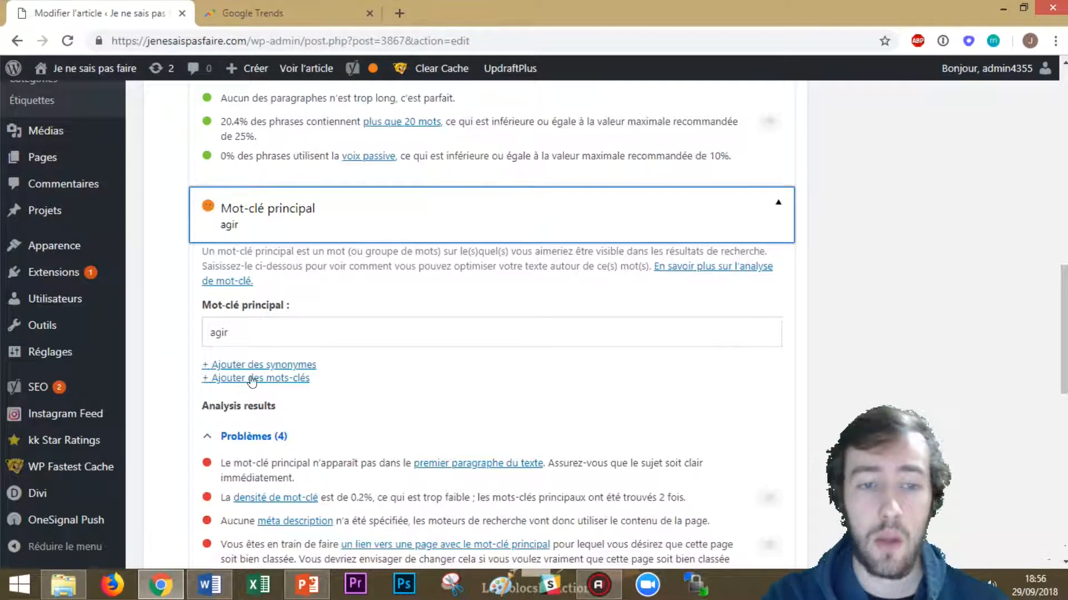
click(219, 332)
scroll(293, 395, up, 2)
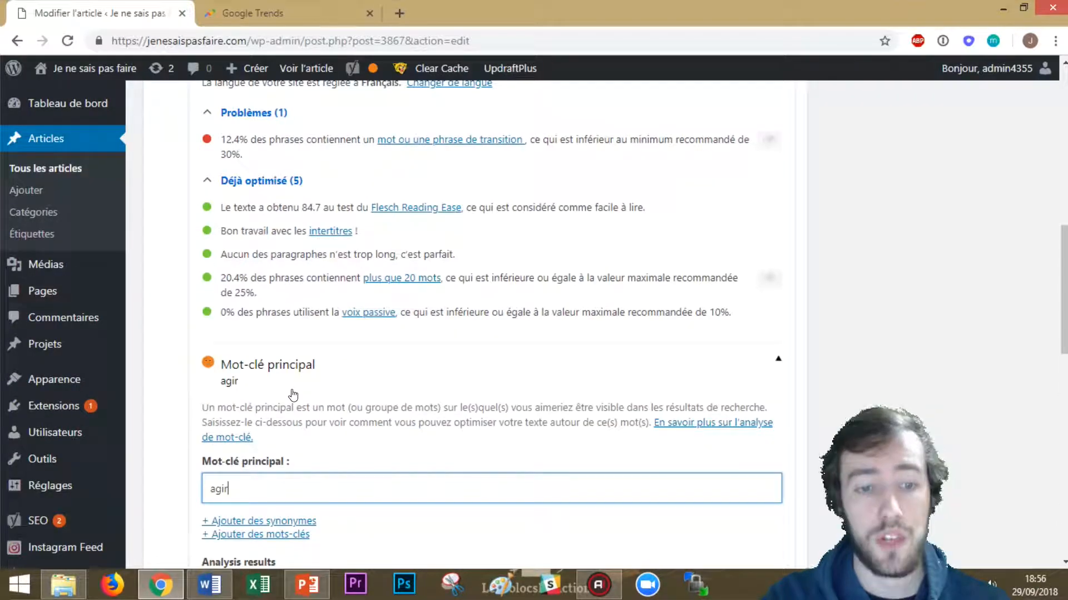
scroll(293, 395, down, 2)
scroll(293, 389, up, 8)
scroll(293, 387, down, 8)
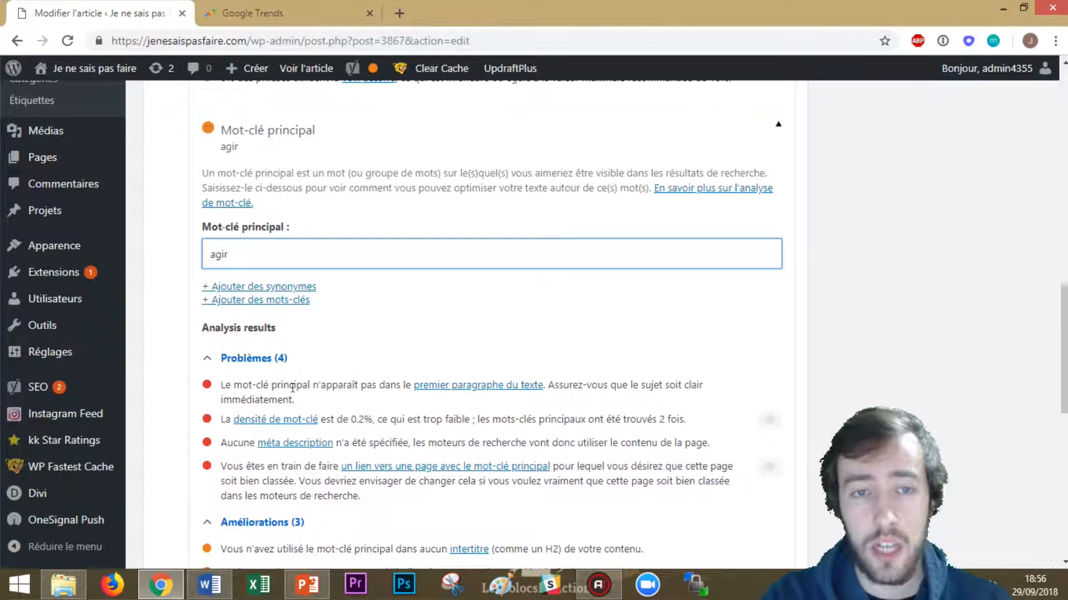
scroll(293, 388, up, 1)
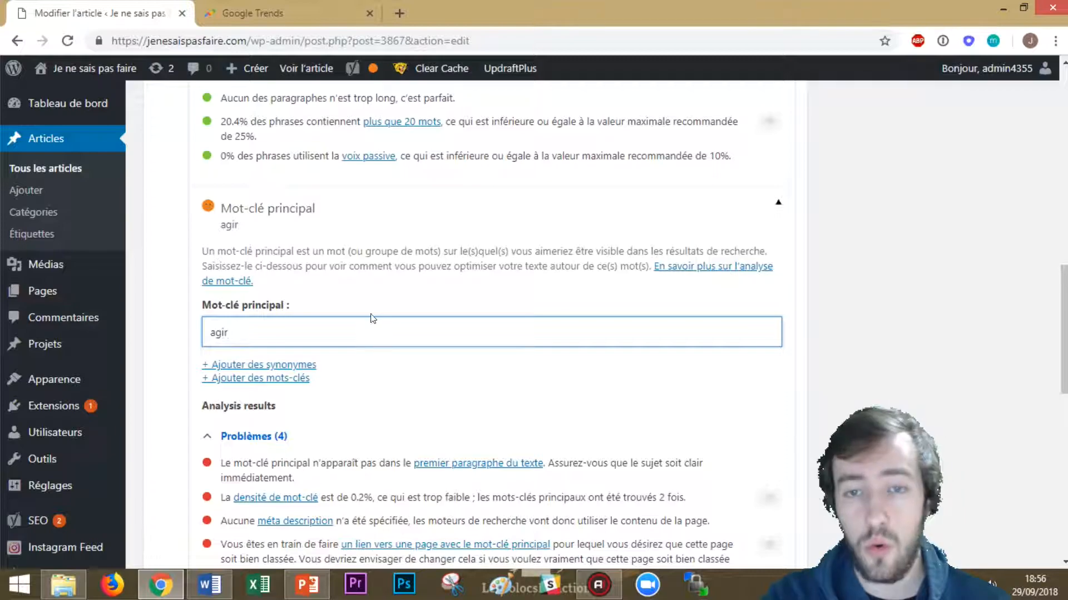
Step: View the Yoast SEO Premium offers for adding keywords and synonyms, dismiss both, and return to the focus keyword field
click(288, 377)
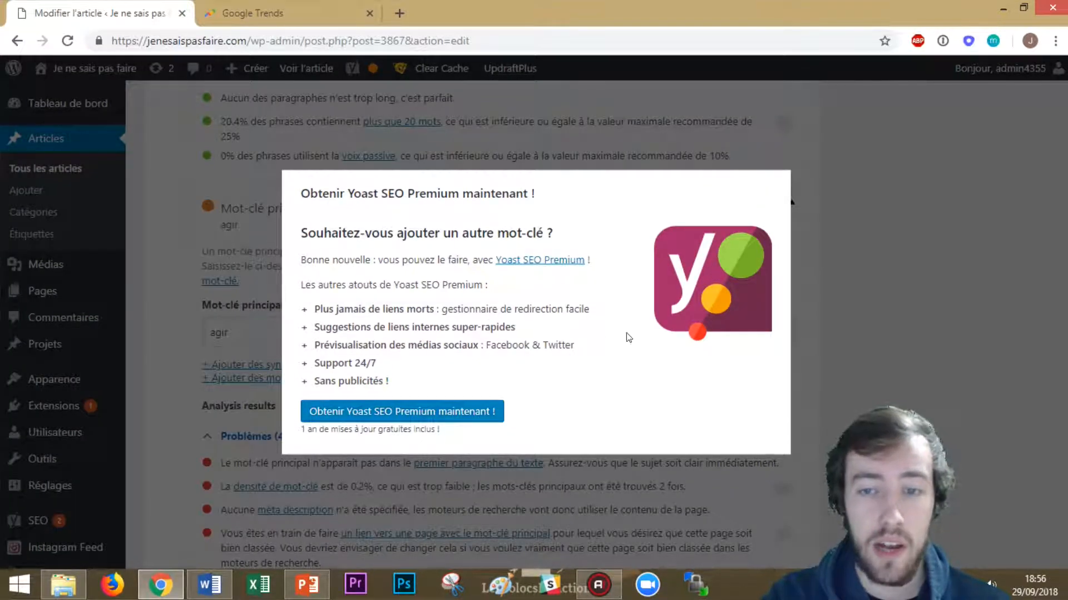
click(831, 244)
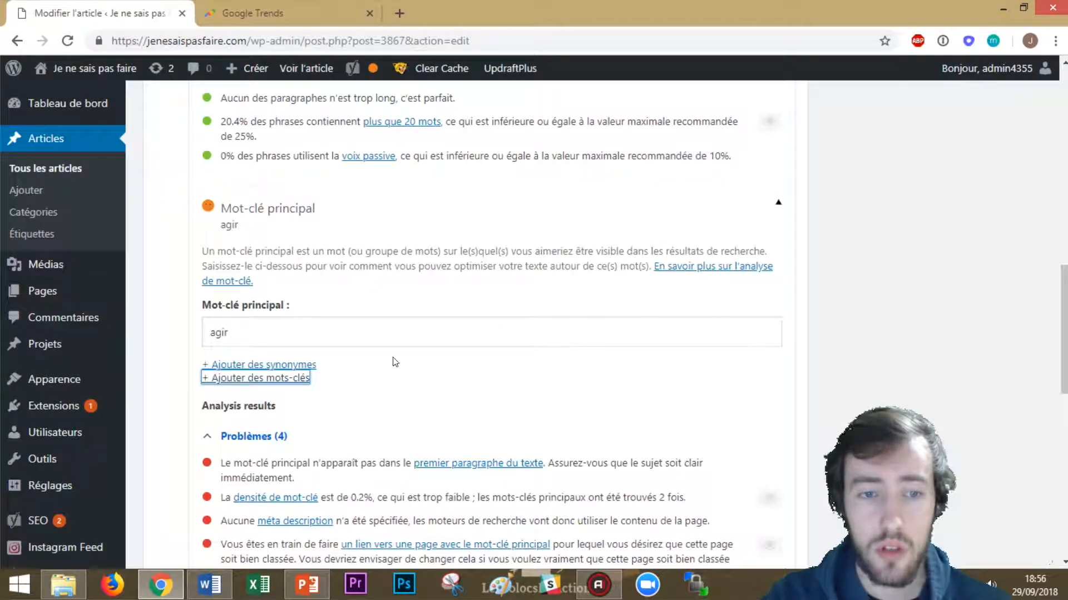
click(300, 365)
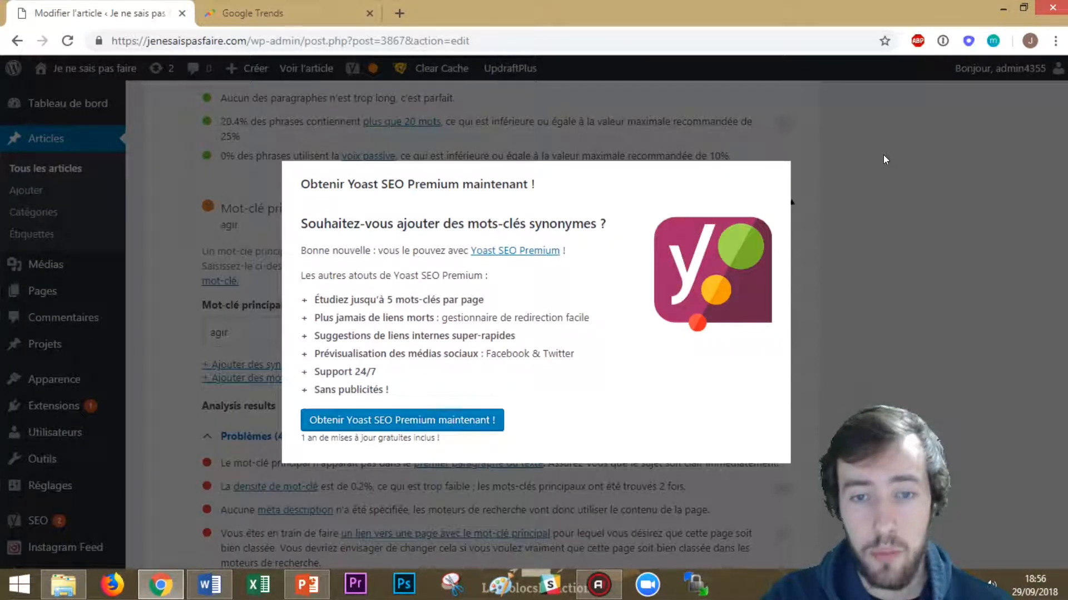
click(883, 156)
click(289, 331)
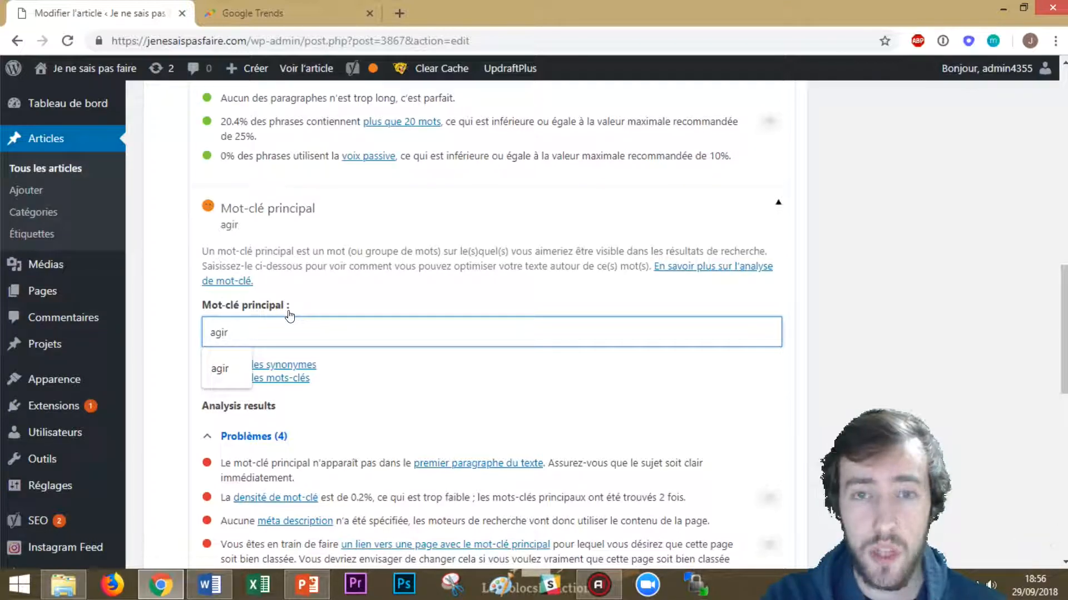
Step: Review the focus keyword problems, highlighting the ones about the first paragraph and the keyword density
scroll(290, 315, down, 4)
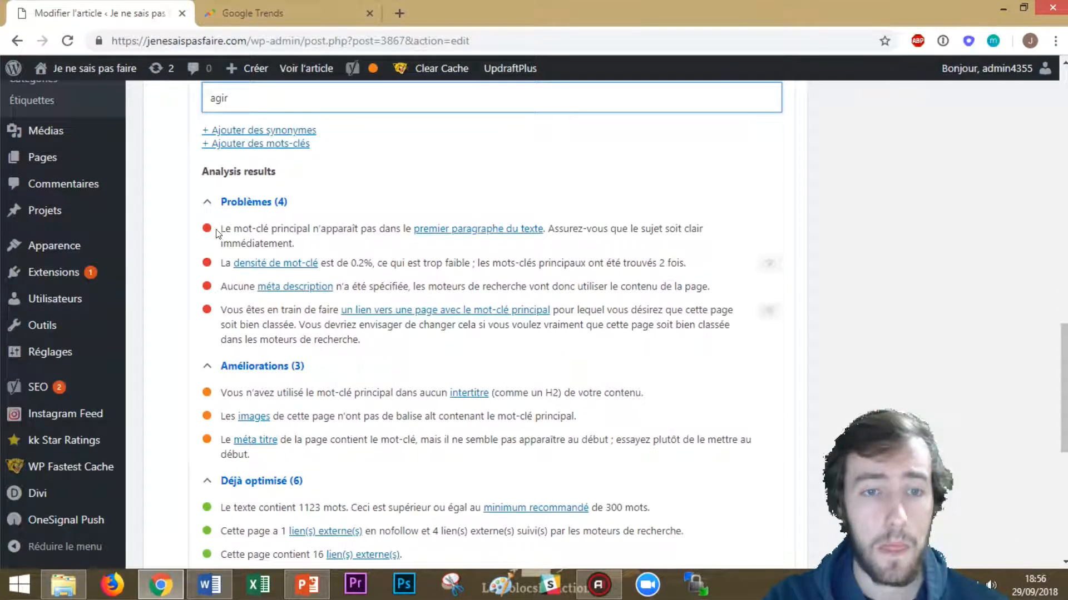
drag(220, 225, 317, 254)
click(315, 254)
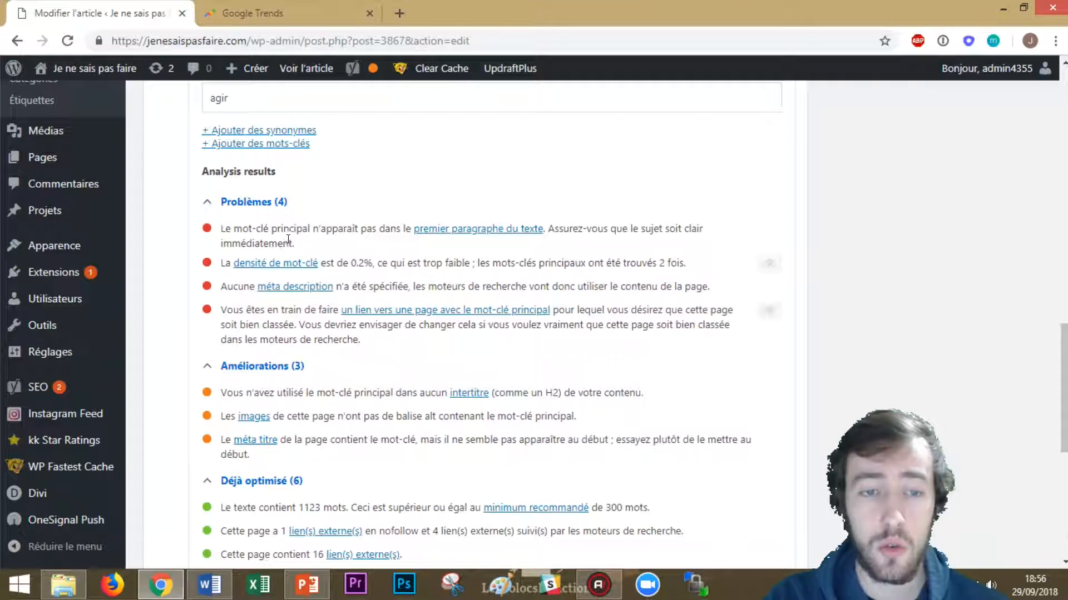
drag(218, 270, 429, 256)
scroll(417, 257, up, 3)
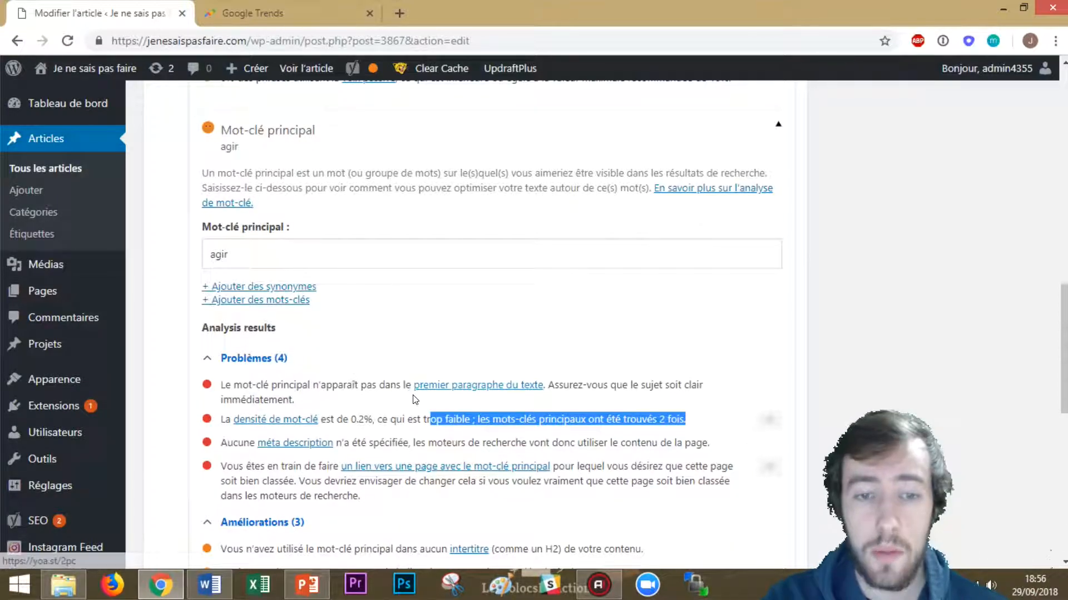
click(417, 413)
scroll(402, 387, down, 3)
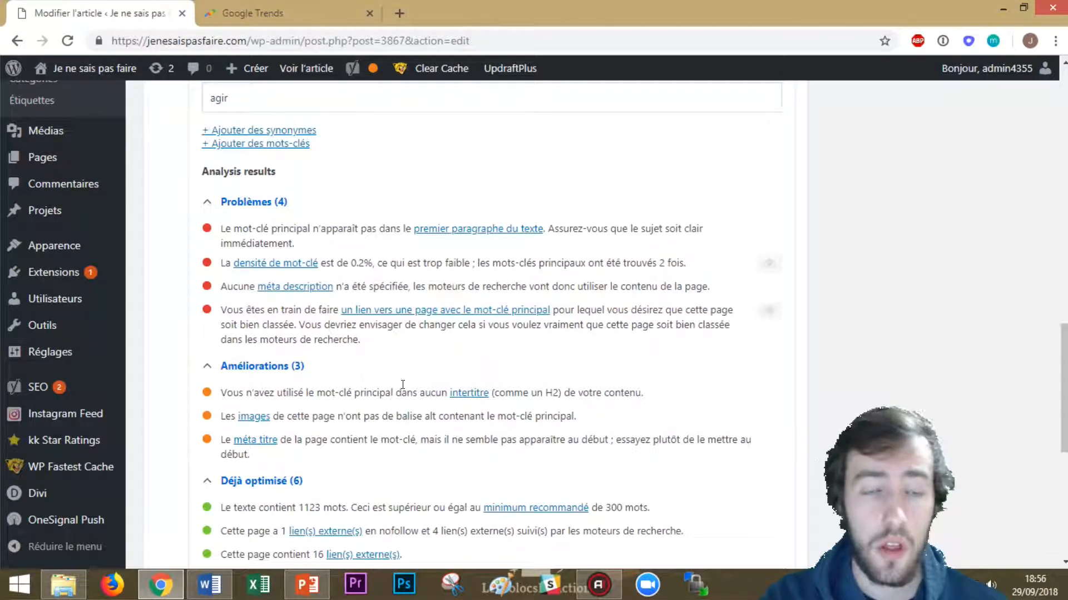
scroll(402, 385, up, 1)
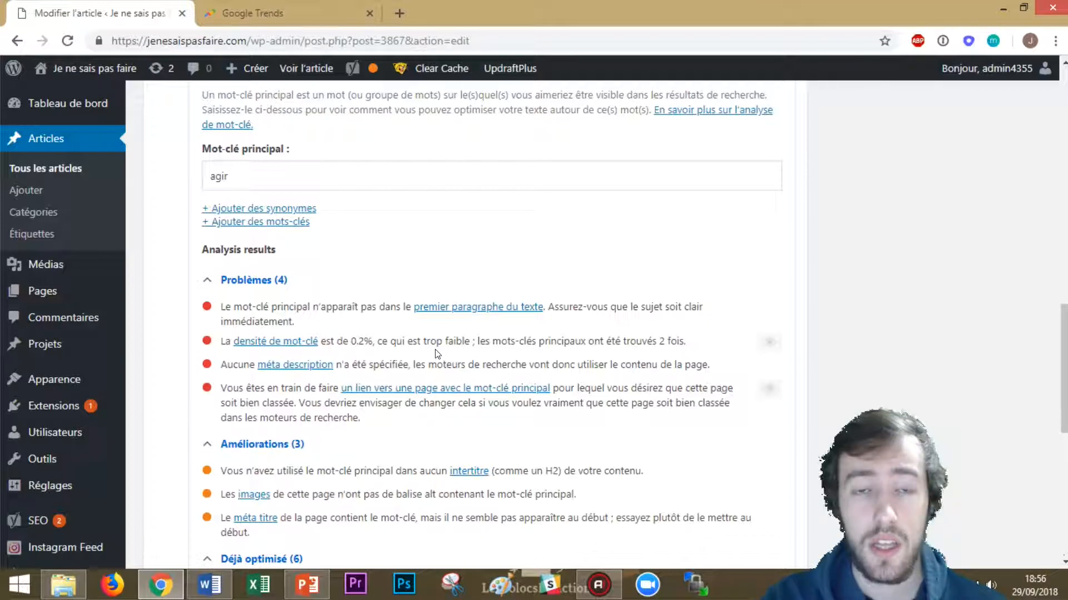
Step: Search Google for "wikipédia" in a new tab and highlight the description of the first result
click(400, 12)
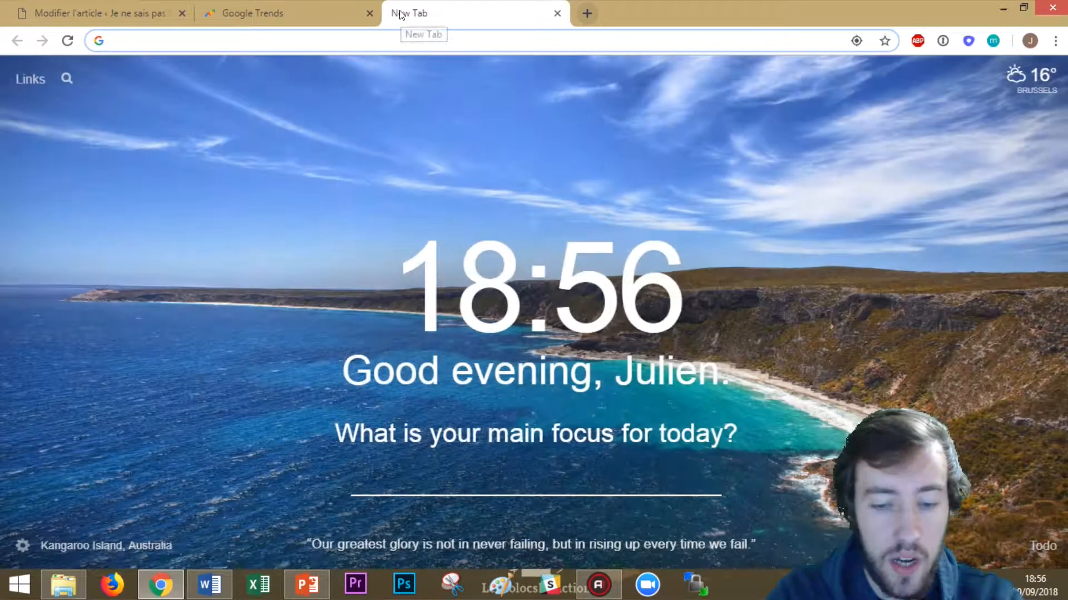
text(gik)
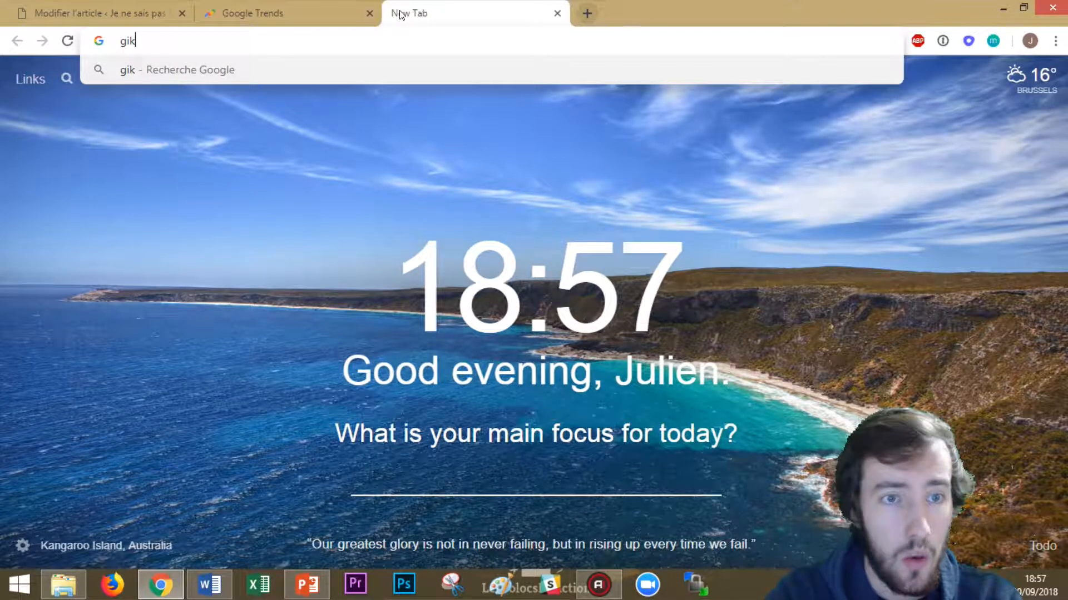
key(BackSpace)
key(BackSpace)
key(BackSpace)
text(wikipédia)
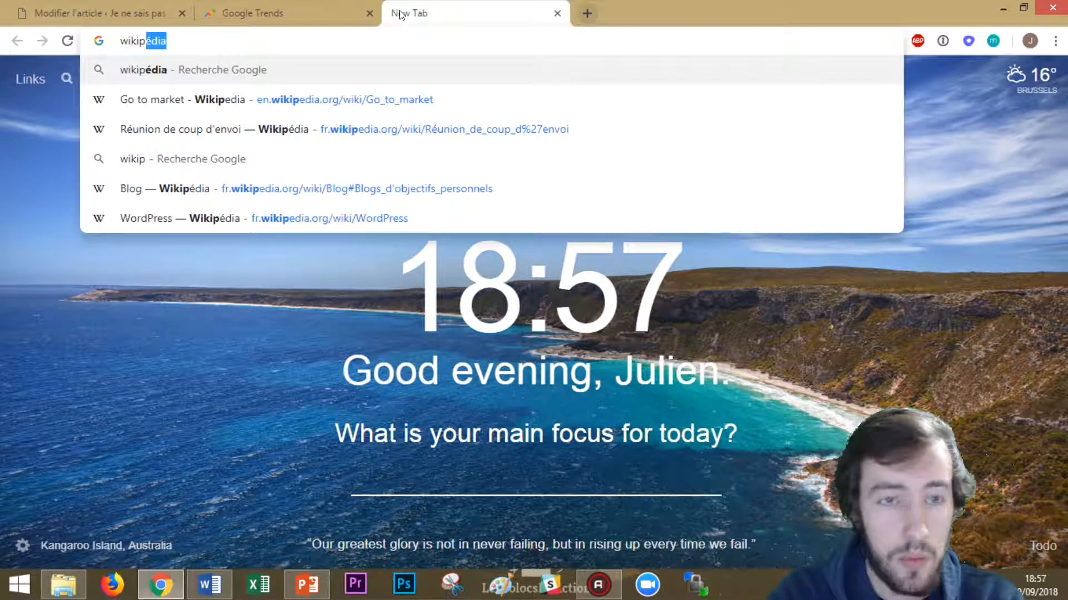
key(Return)
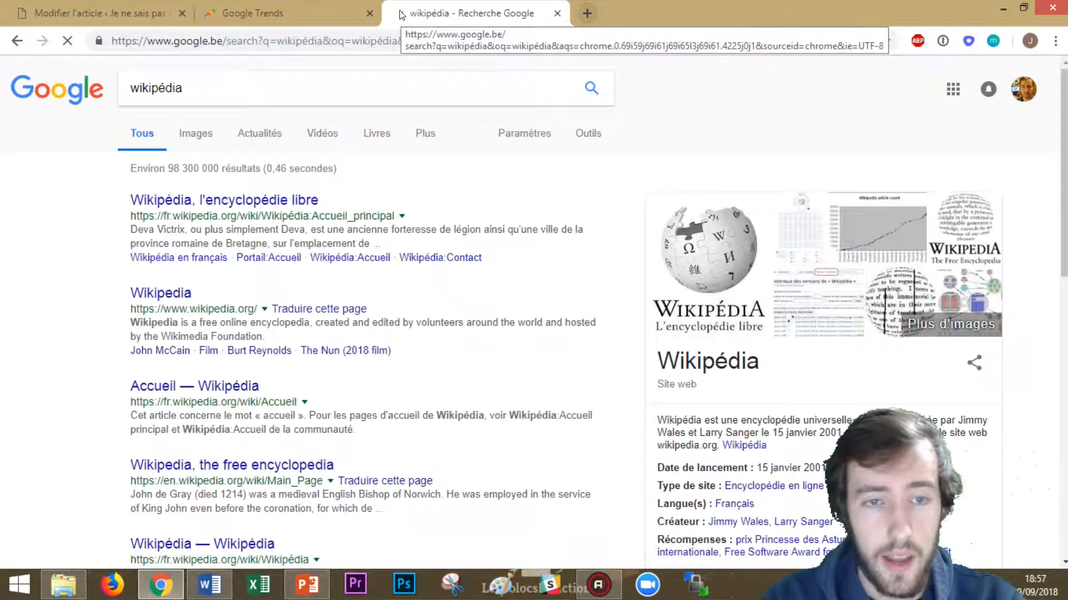
mouse_move(129, 232)
mouse_down()
mouse_move(479, 236)
mouse_move(448, 255)
mouse_move(412, 240)
mouse_move(130, 231)
mouse_up()
click(412, 240)
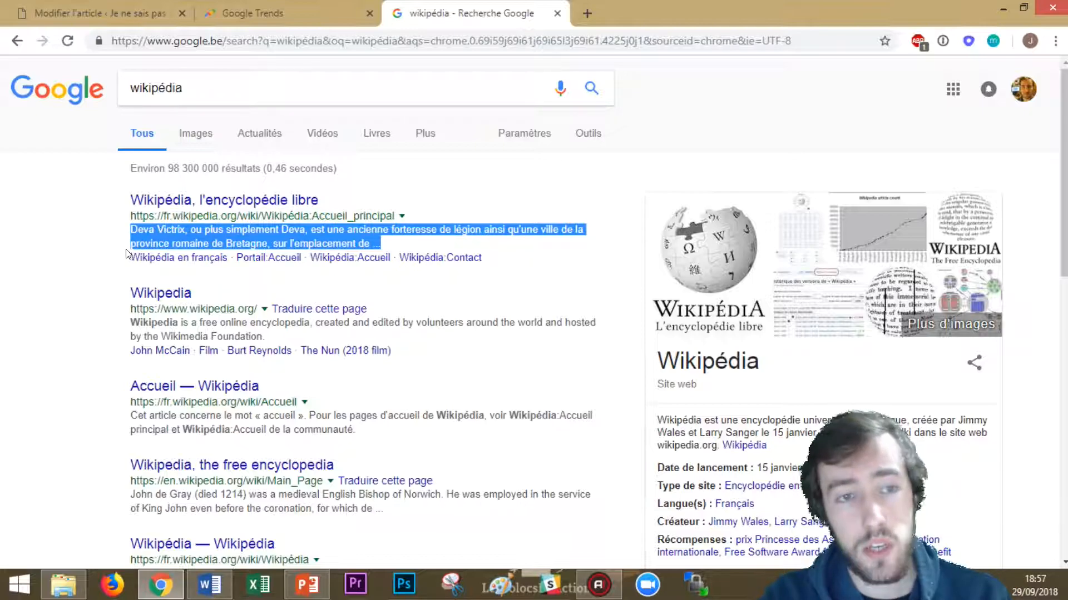
Step: Return to the article and review the keyword improvements, highlighting the subheading one, and the checks already optimised
key(ctrl+1)
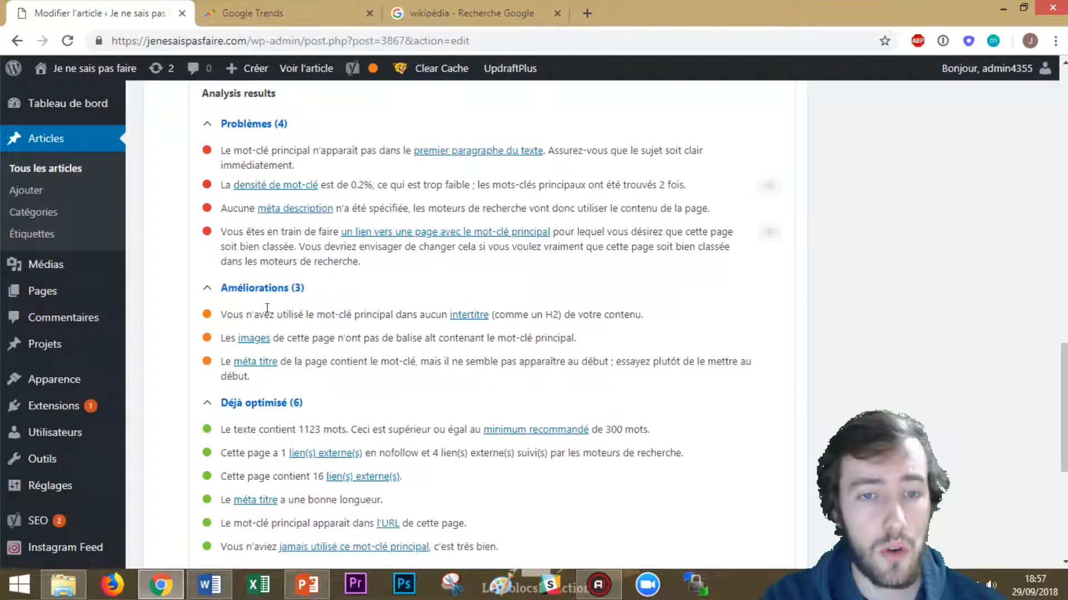
drag(247, 313, 473, 314)
click(422, 312)
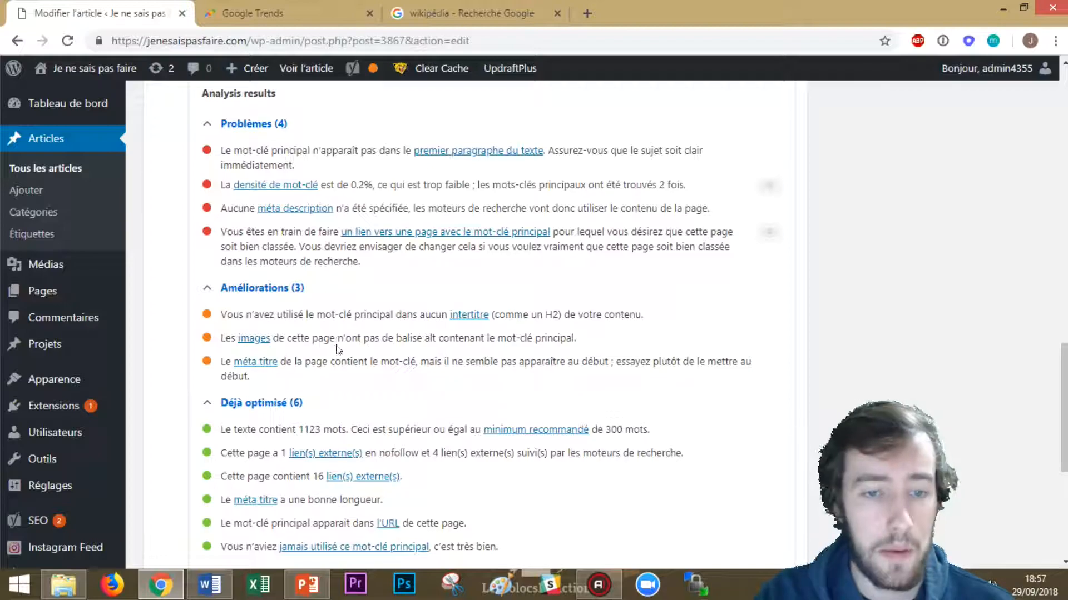
scroll(337, 348, down, 3)
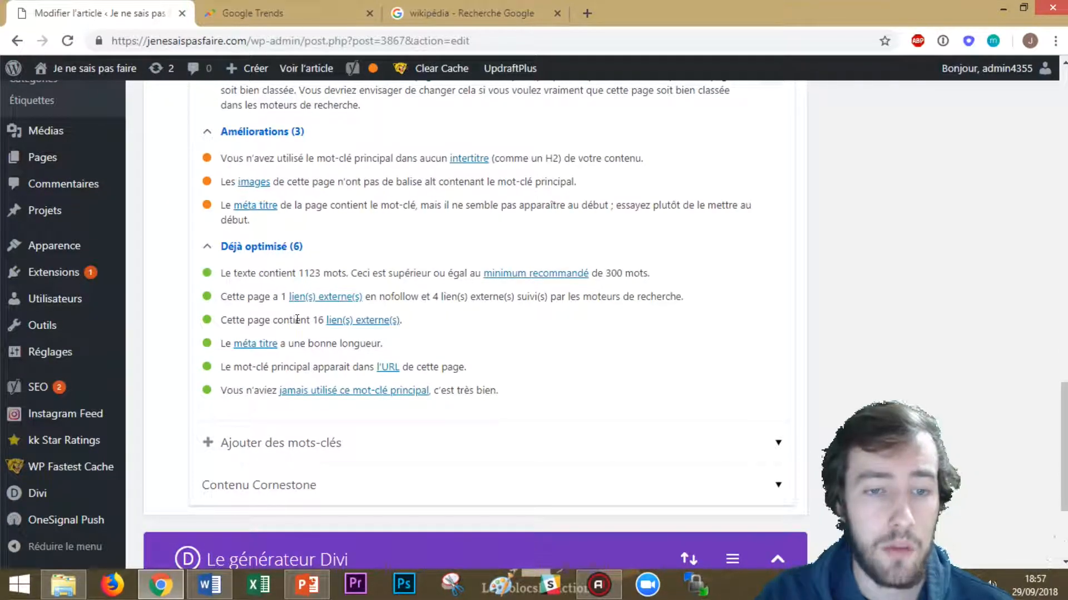
scroll(333, 320, up, 3)
scroll(456, 317, down, 3)
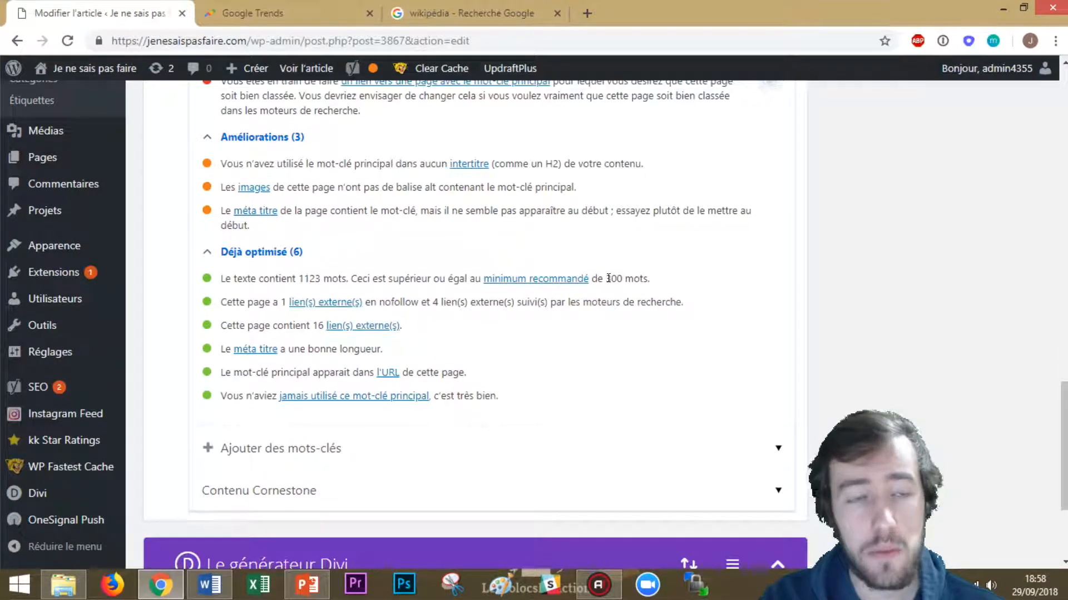
Step: Open the article in the Divi Visual Builder and look through its title, subscription section and introduction
scroll(496, 334, up, 15)
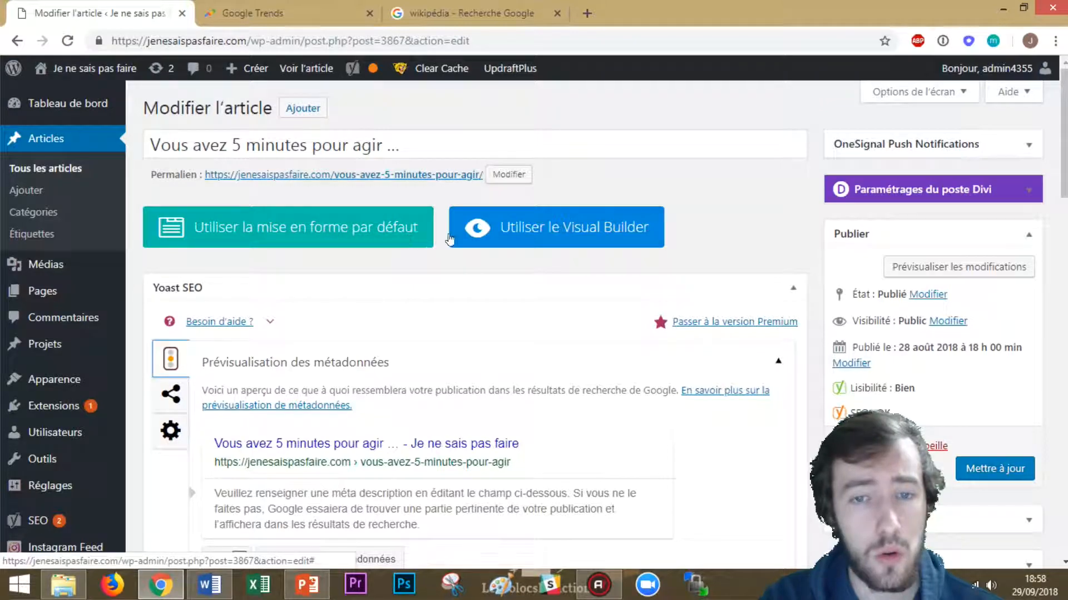
click(508, 226)
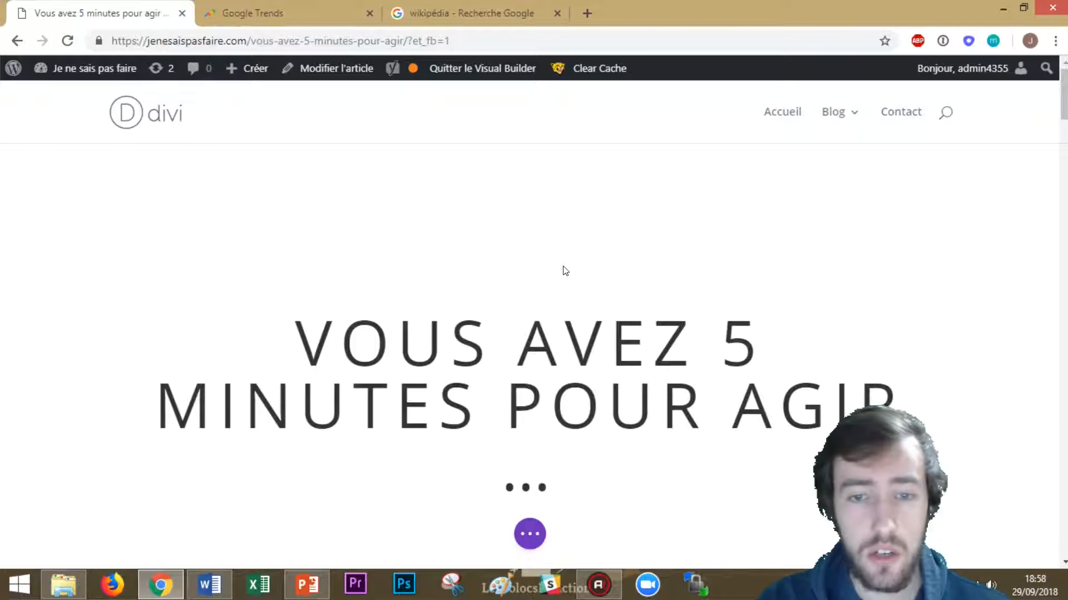
scroll(504, 352, down, 3)
scroll(503, 352, down, 4)
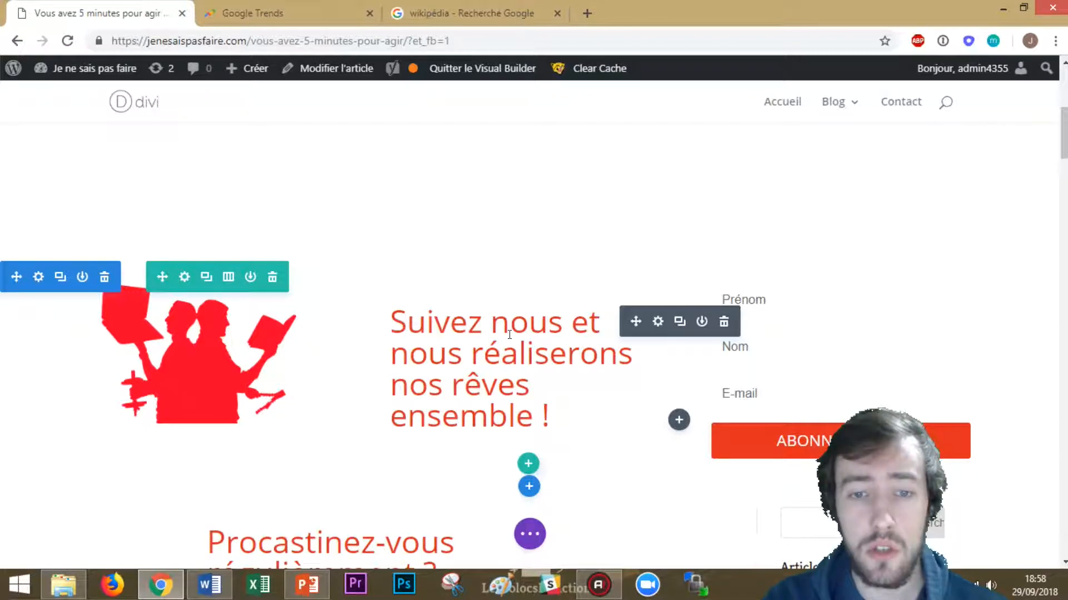
scroll(509, 335, down, 3)
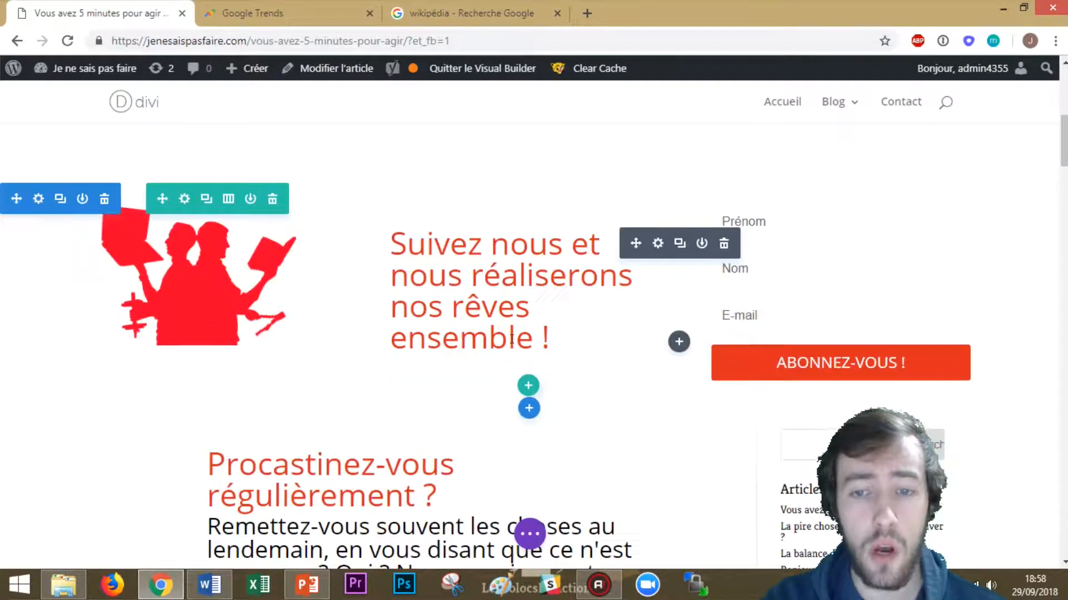
scroll(197, 208, down, 3)
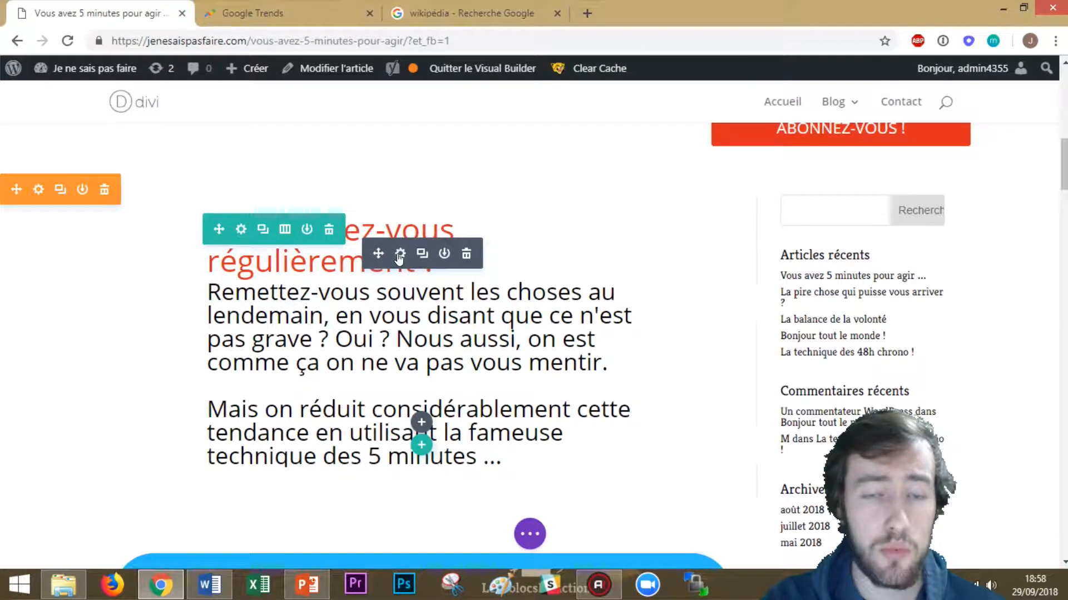
scroll(548, 265, up, 5)
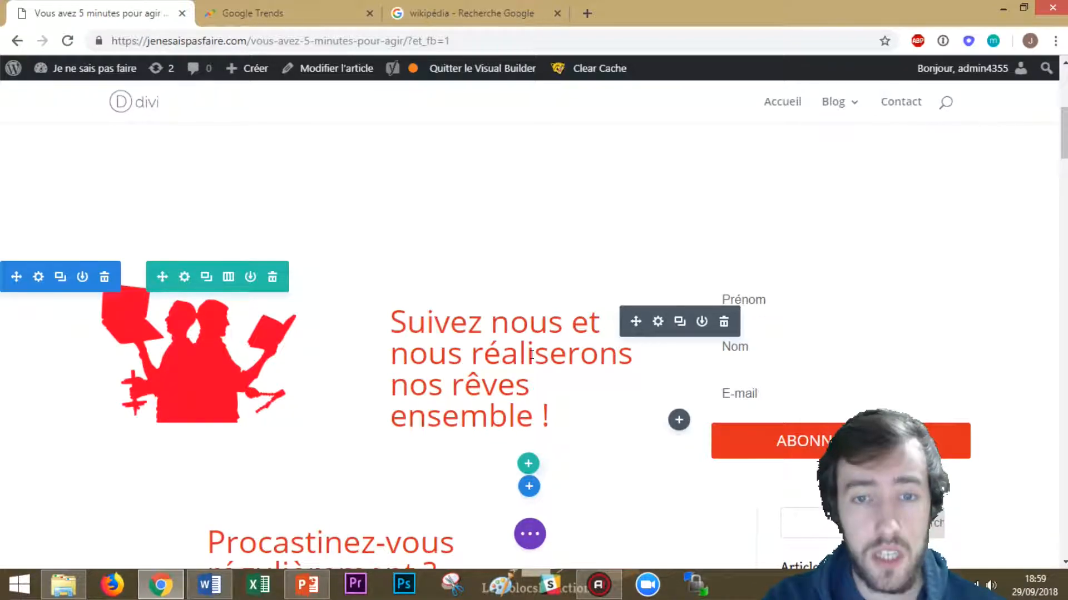
scroll(531, 354, down, 3)
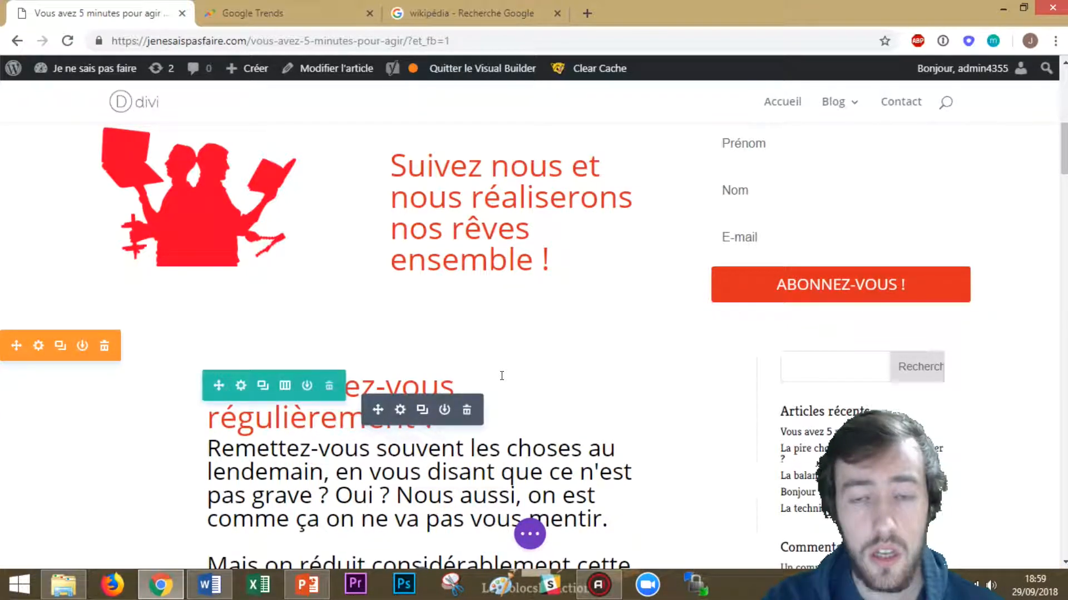
Step: Open the introduction's Résumé module settings, highlight its title "Procastinez-vous régulièrement ?", and close the settings
scroll(482, 320, up, 5)
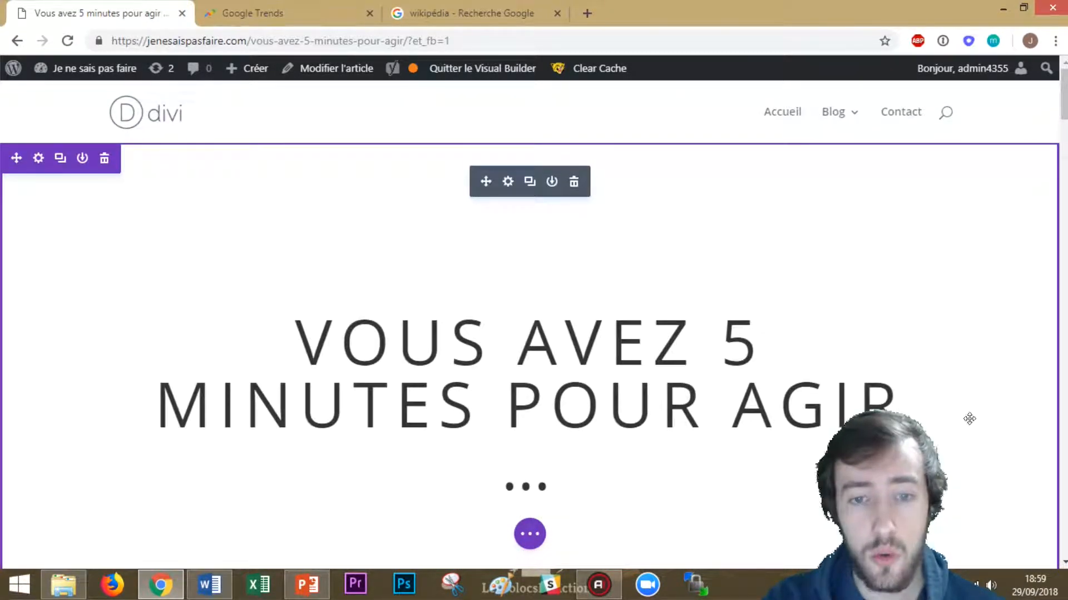
scroll(685, 422, down, 10)
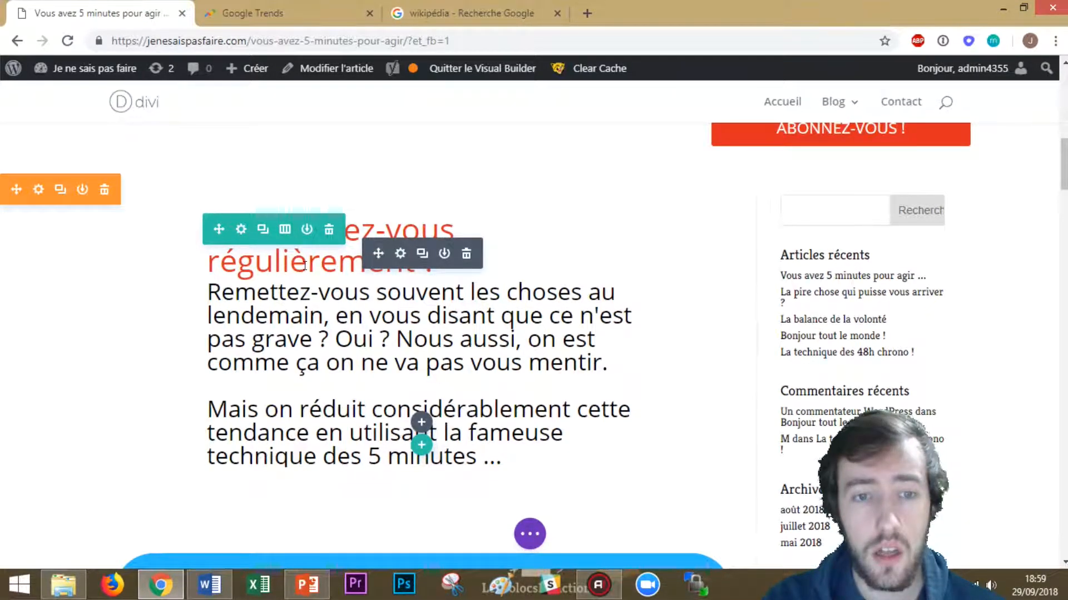
click(400, 254)
drag(208, 116, 370, 98)
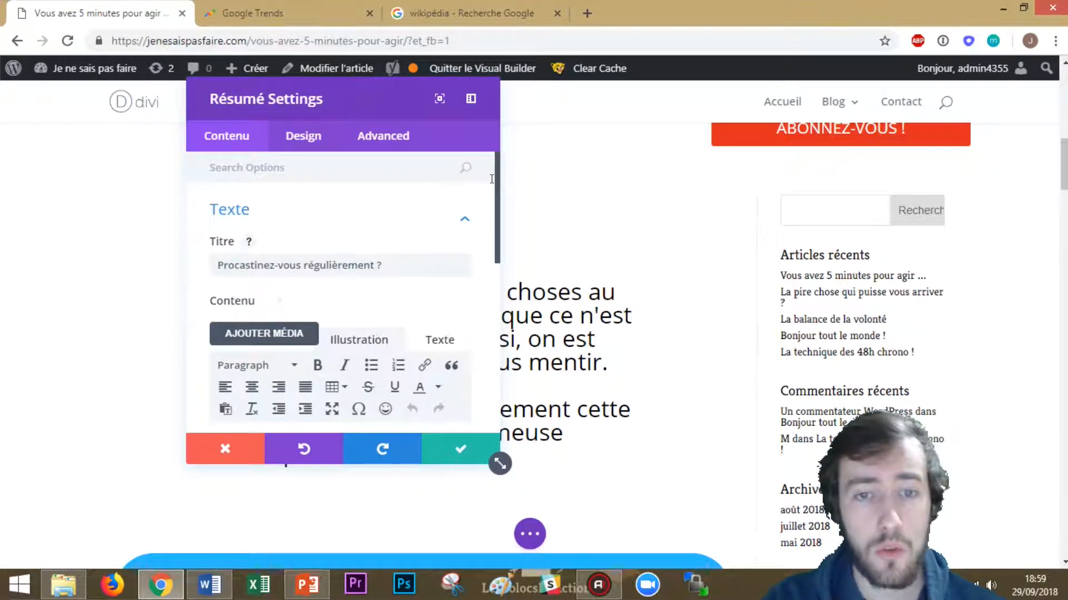
drag(390, 265, 171, 254)
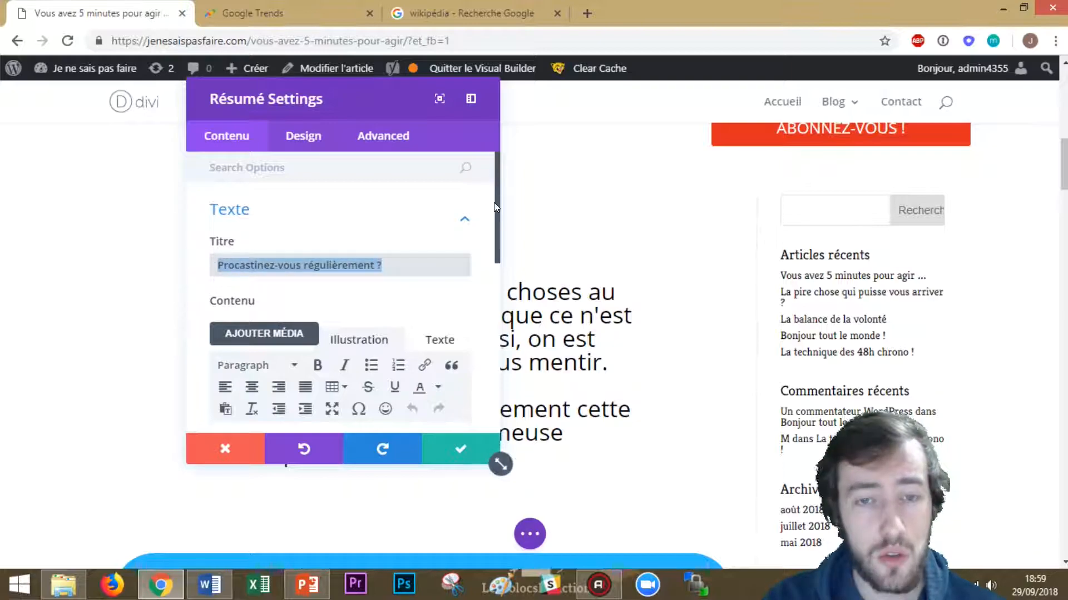
drag(496, 190, 492, 223)
key(Escape)
Step: Highlight the heading "Procastinez-vous régulièrement ?" on the page and look over the introduction paragraphs beneath it
drag(457, 263, 172, 239)
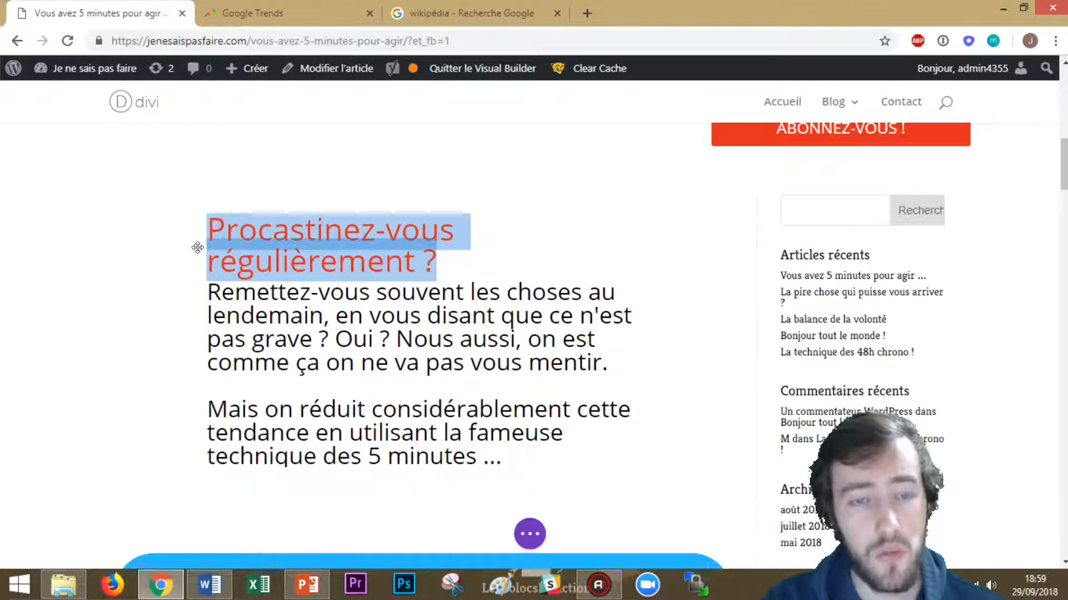
scroll(451, 298, up, 5)
scroll(387, 323, down, 4)
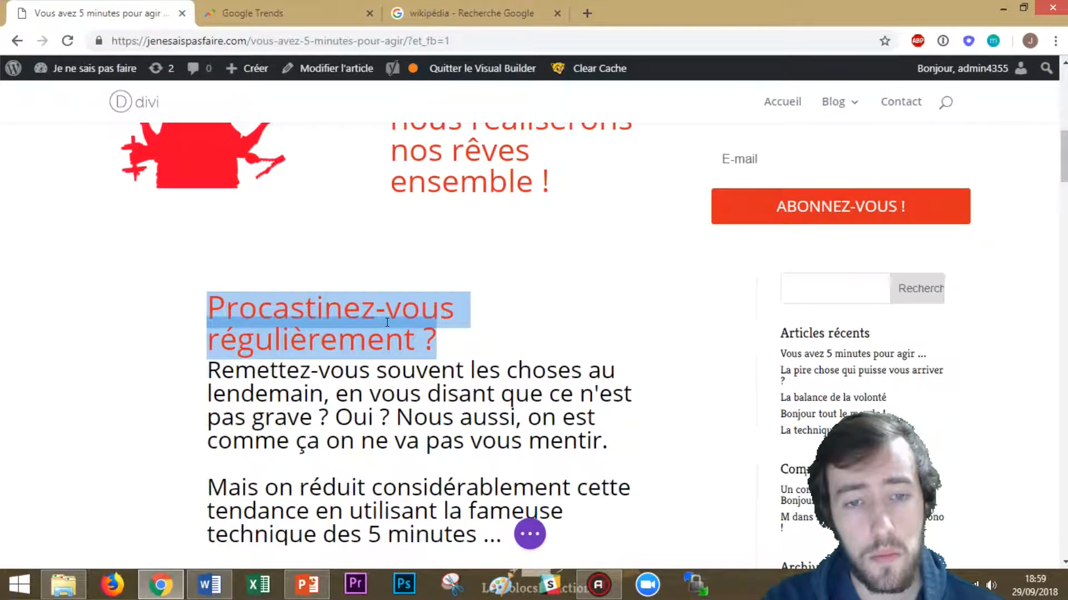
click(451, 336)
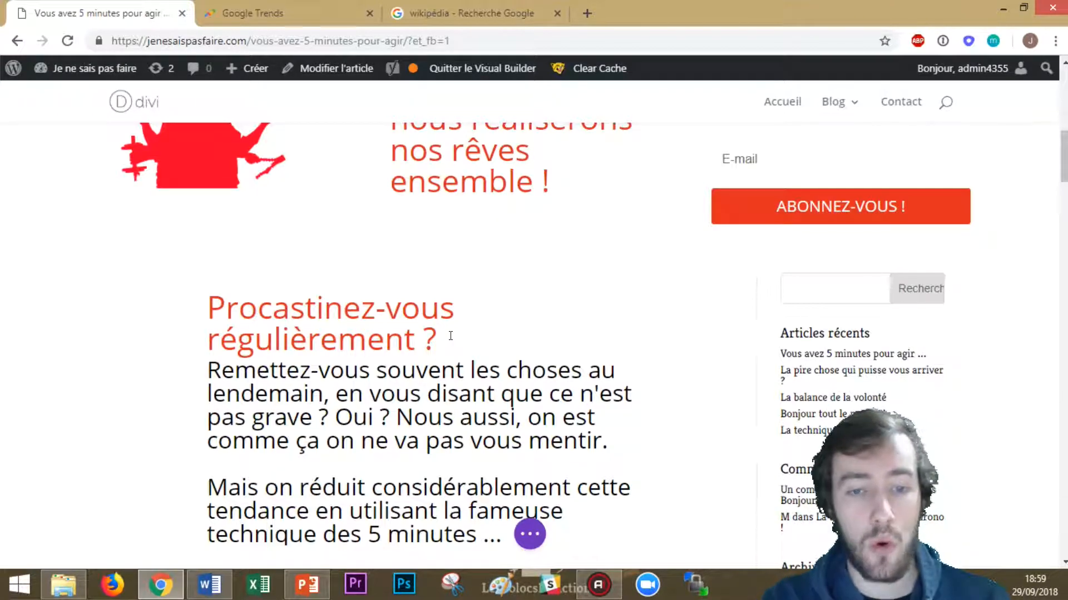
scroll(291, 367, down, 3)
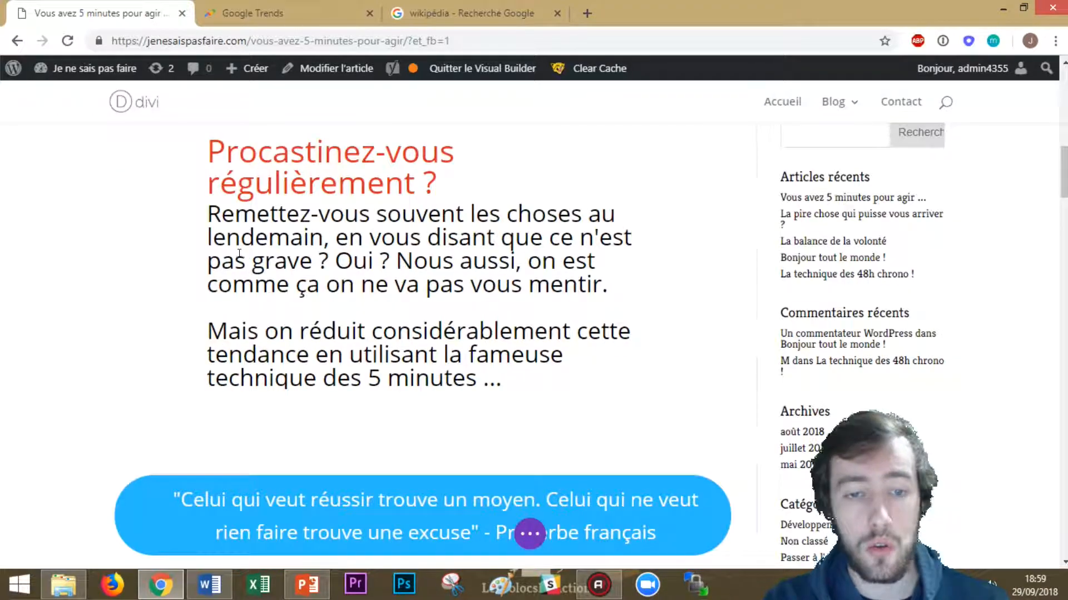
scroll(231, 260, down, 2)
scroll(153, 266, up, 3)
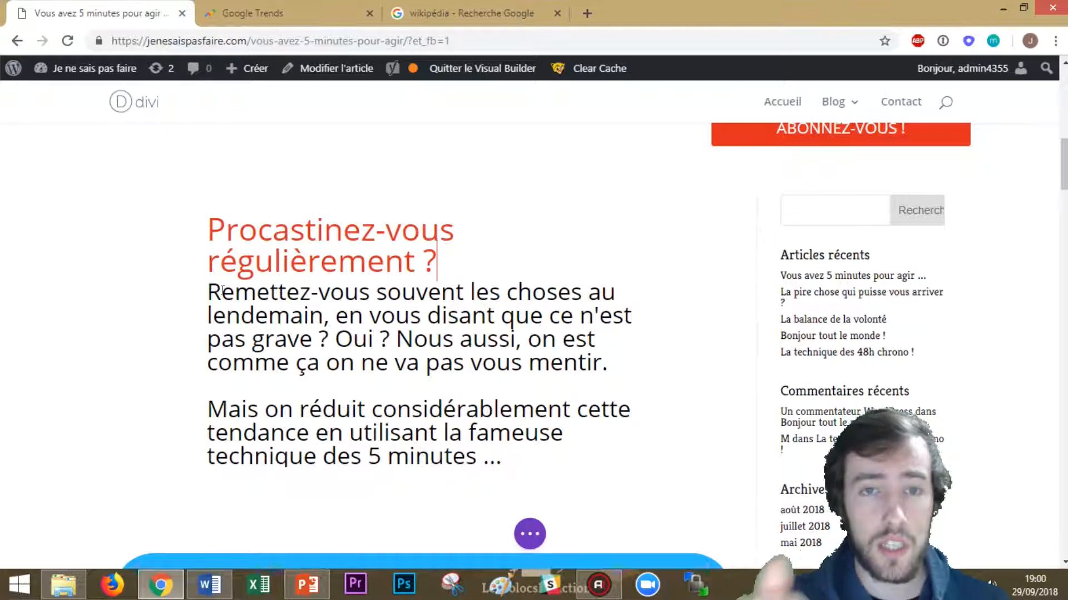
Step: Open lescolocsenaction.com in a new tab and go to the article "Le nouvel état d'esprit … L'ouverture 2.0 !"
click(592, 5)
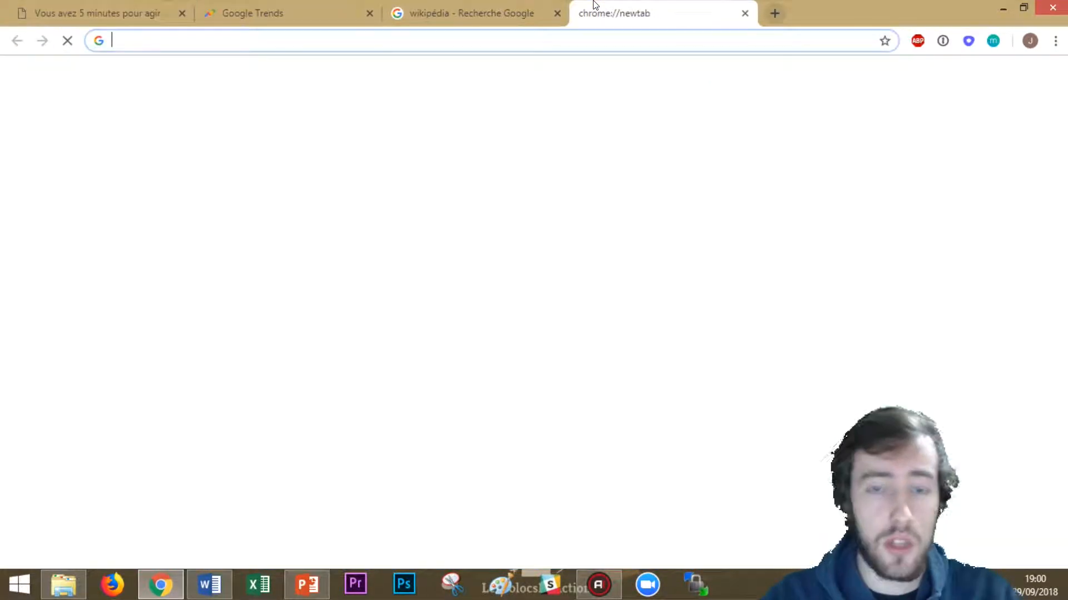
text(lescolocsenaction.com)
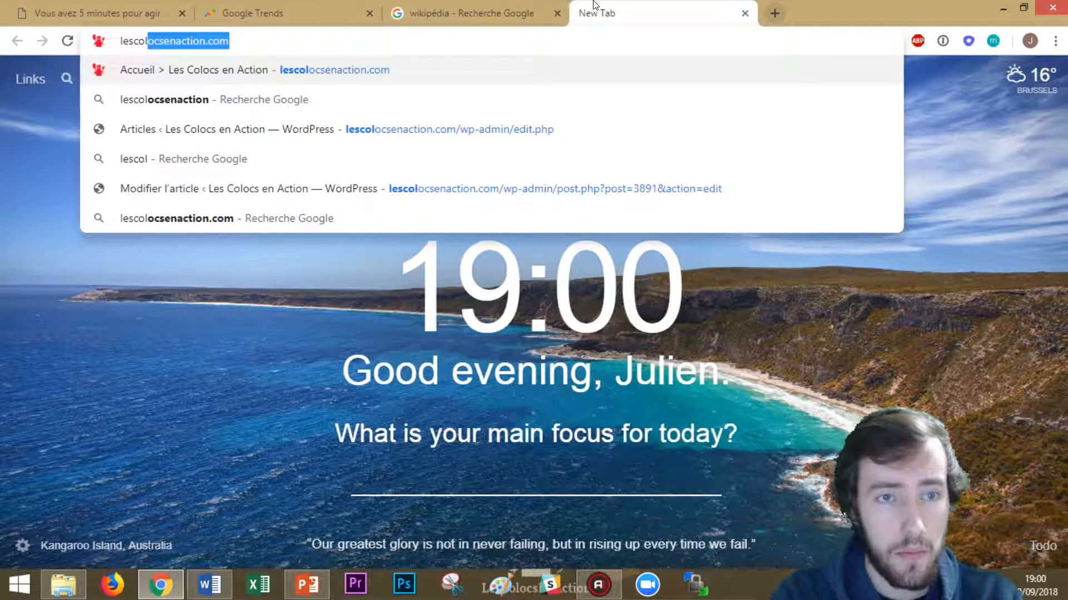
key(Return)
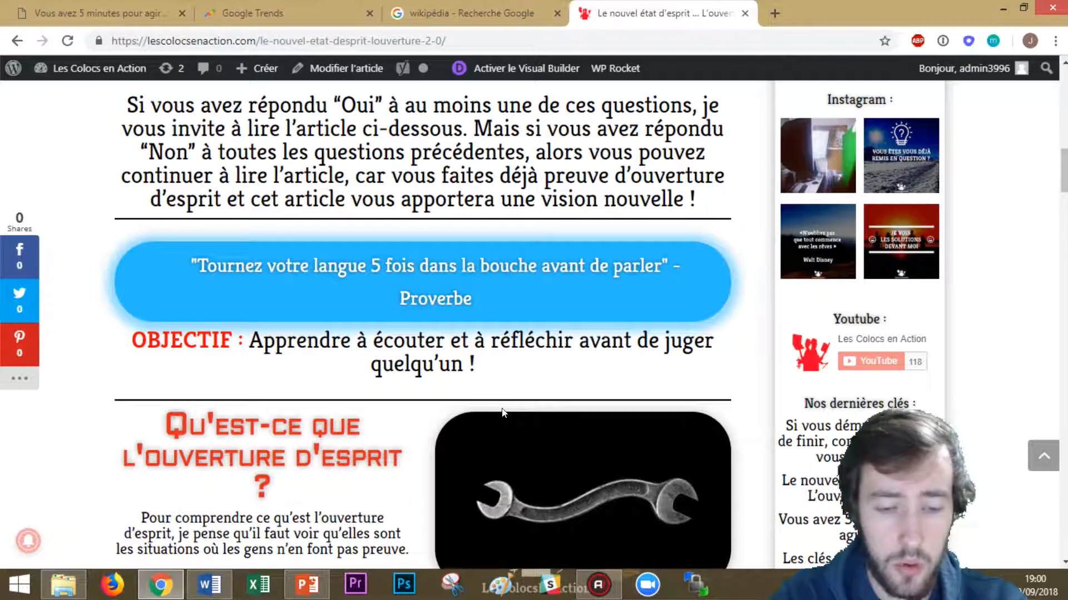
Step: Search the article page for the keyword "esprit" and highlight the search term
key(ctrl+f)
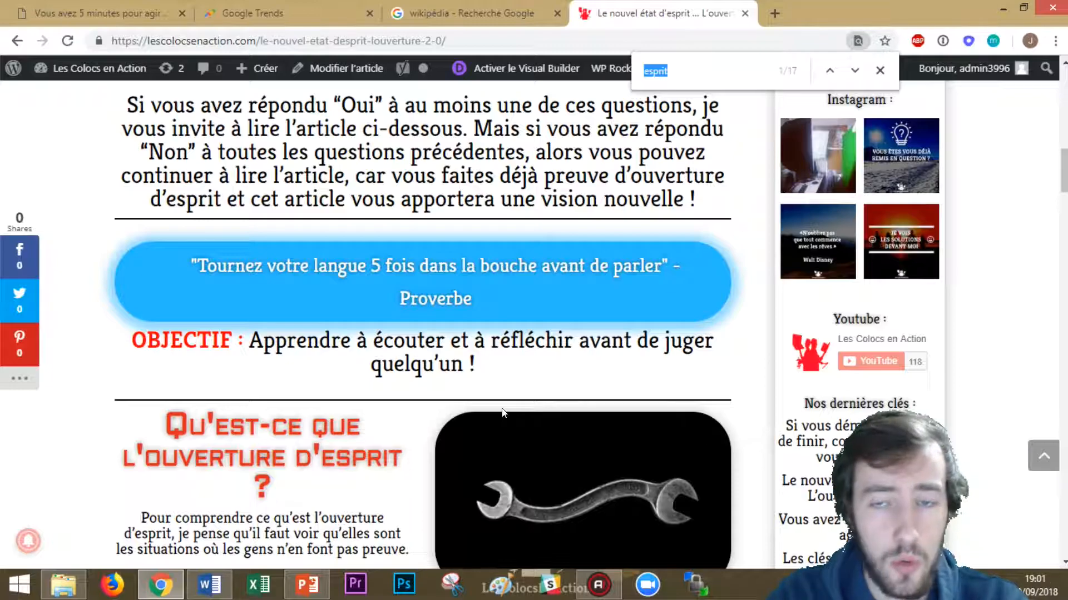
key(Return)
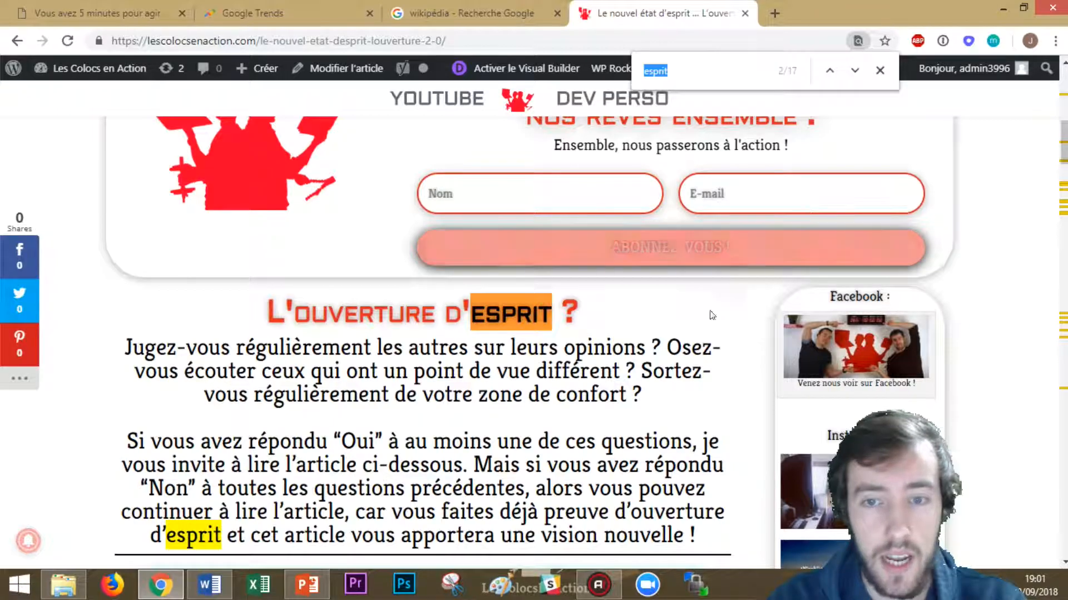
right_click(662, 155)
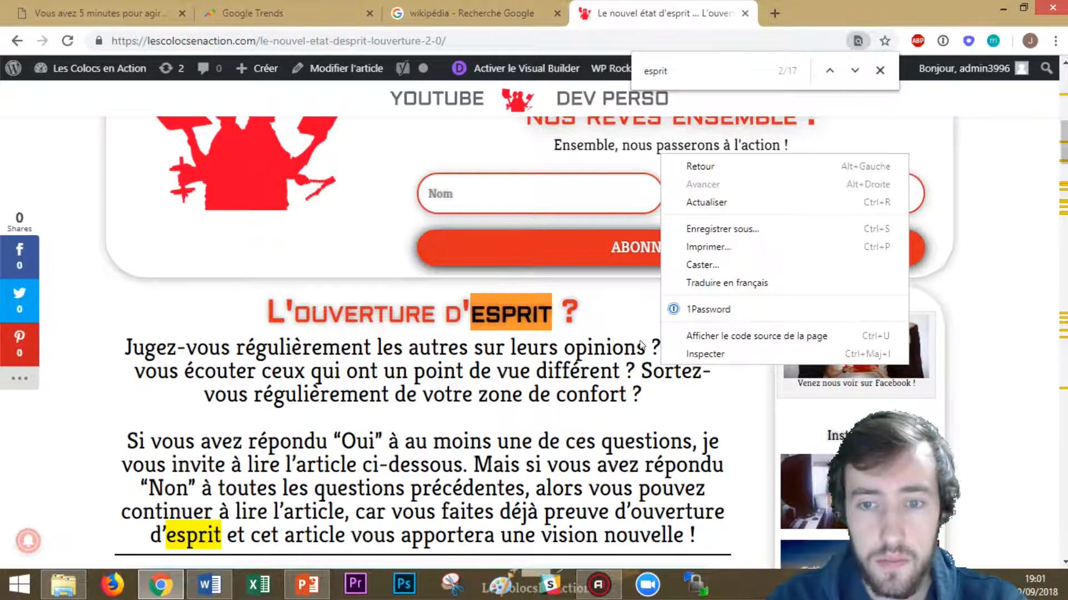
click(620, 363)
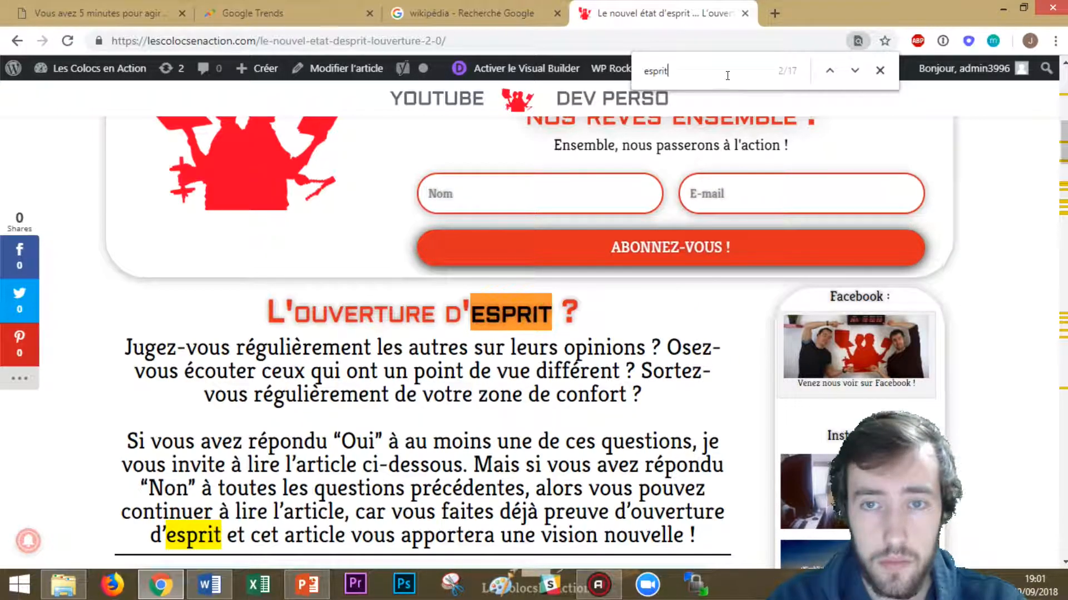
drag(704, 69, 649, 71)
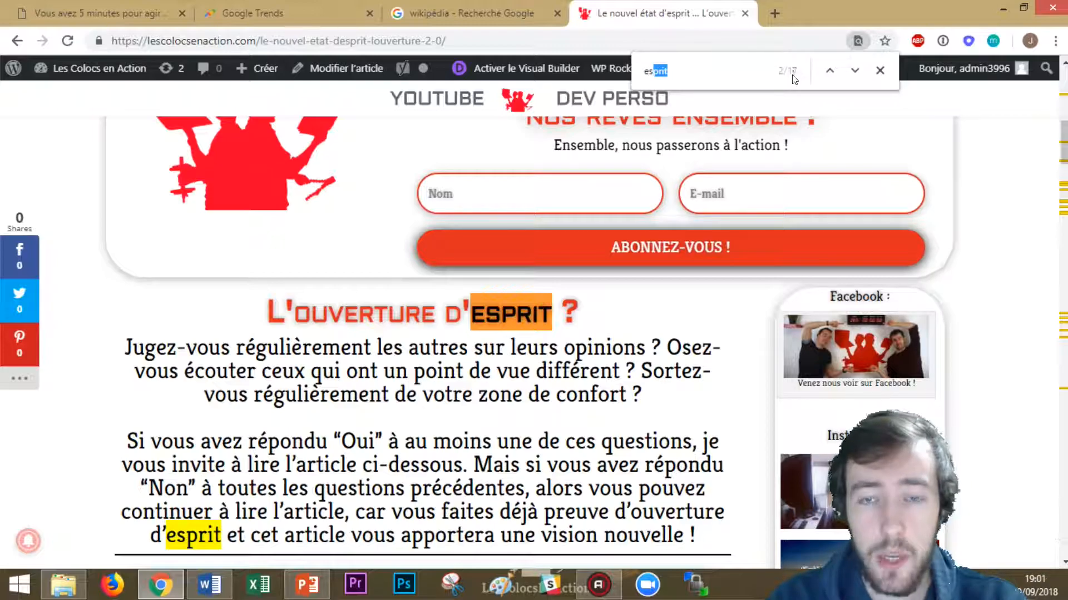
click(606, 466)
Step: Examine where the keyword "esprit" occurs in the article's title, subheadings and body paragraphs, down to the "Soyez OPEN !" section
scroll(243, 264, up, 8)
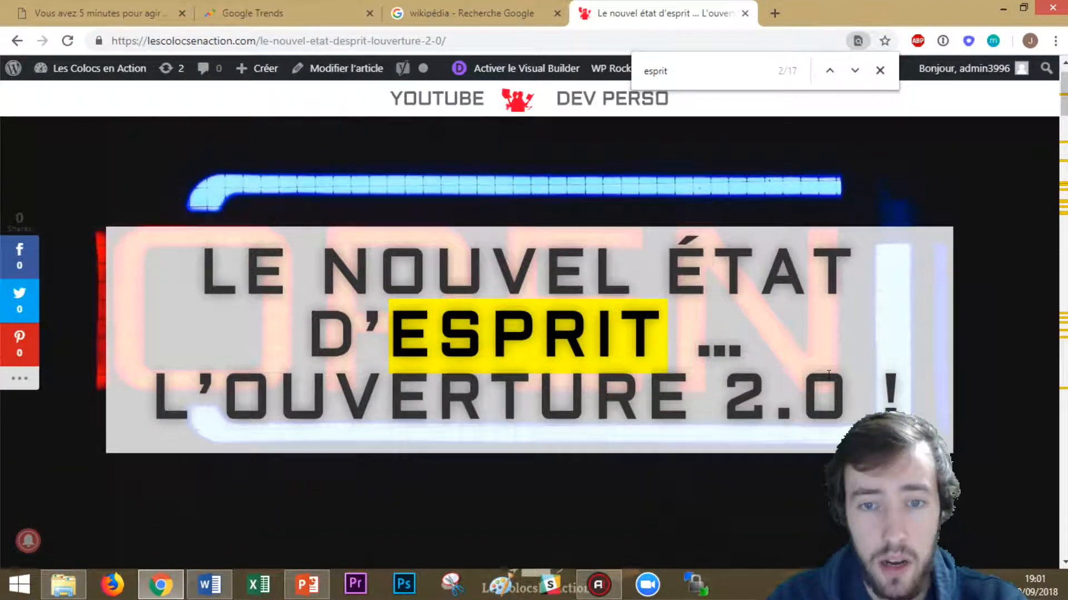
scroll(828, 373, down, 8)
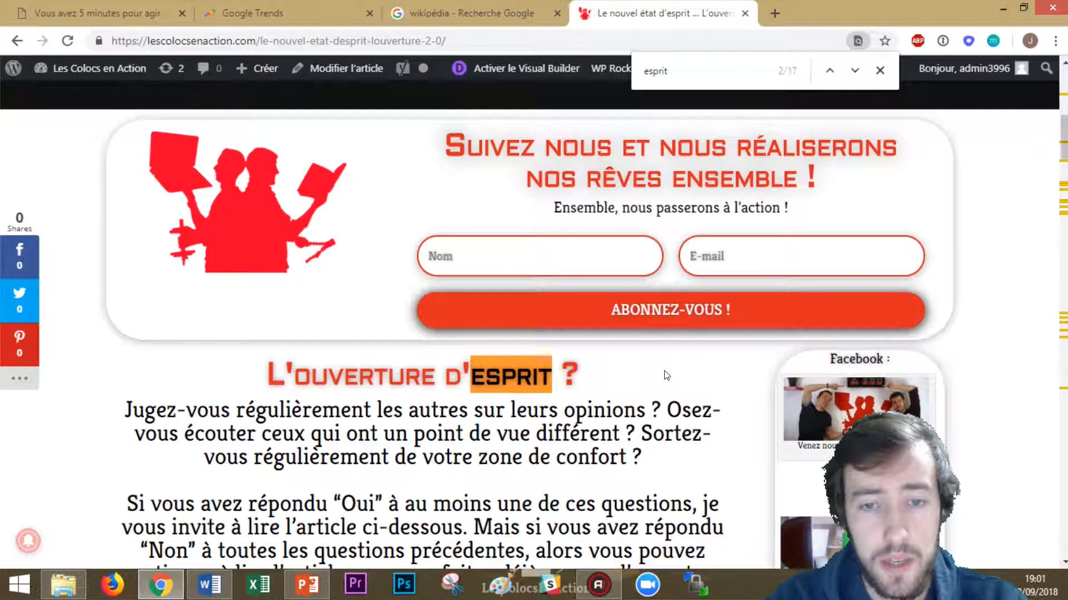
scroll(257, 445, down, 10)
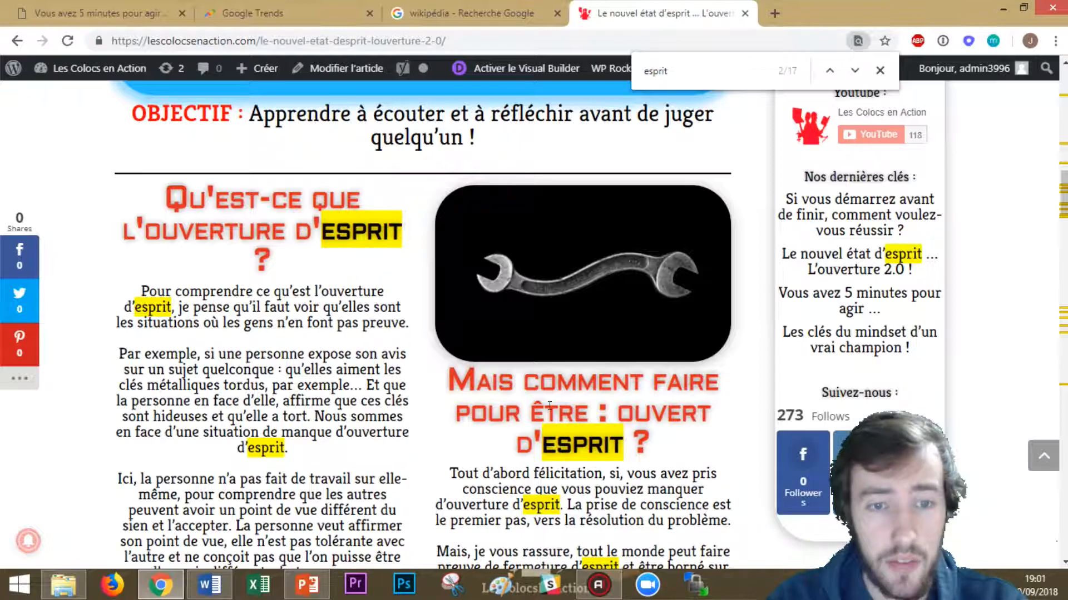
scroll(311, 278, down, 3)
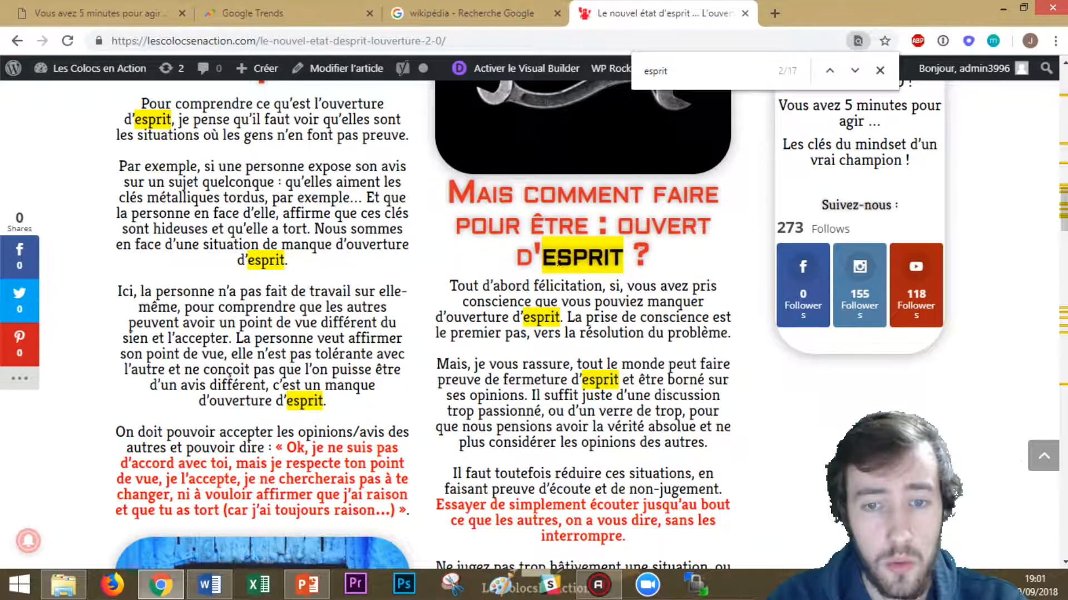
scroll(413, 253, down, 15)
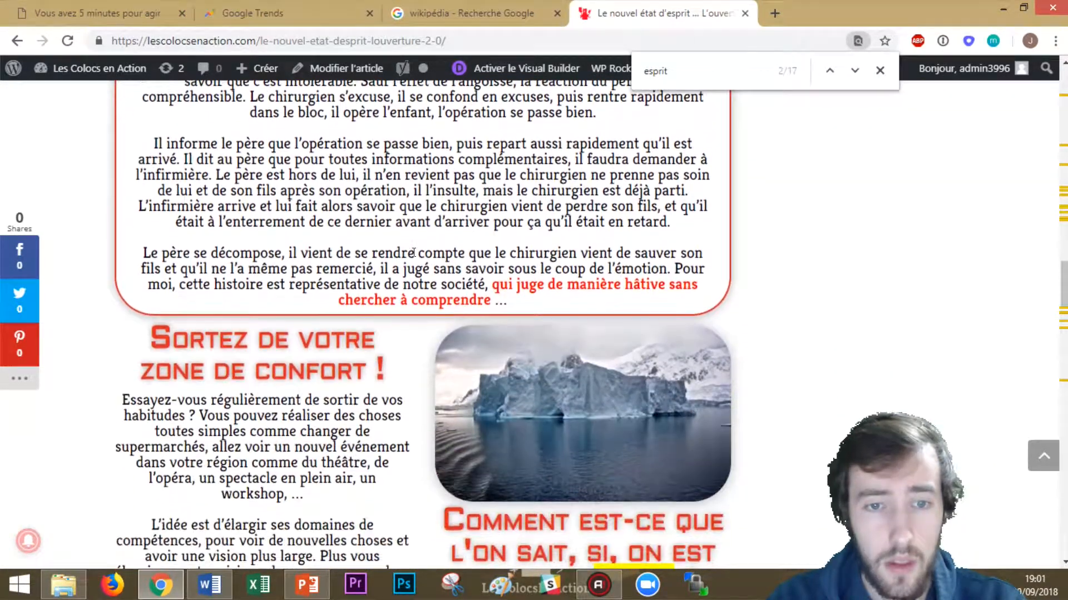
scroll(217, 192, up, 2)
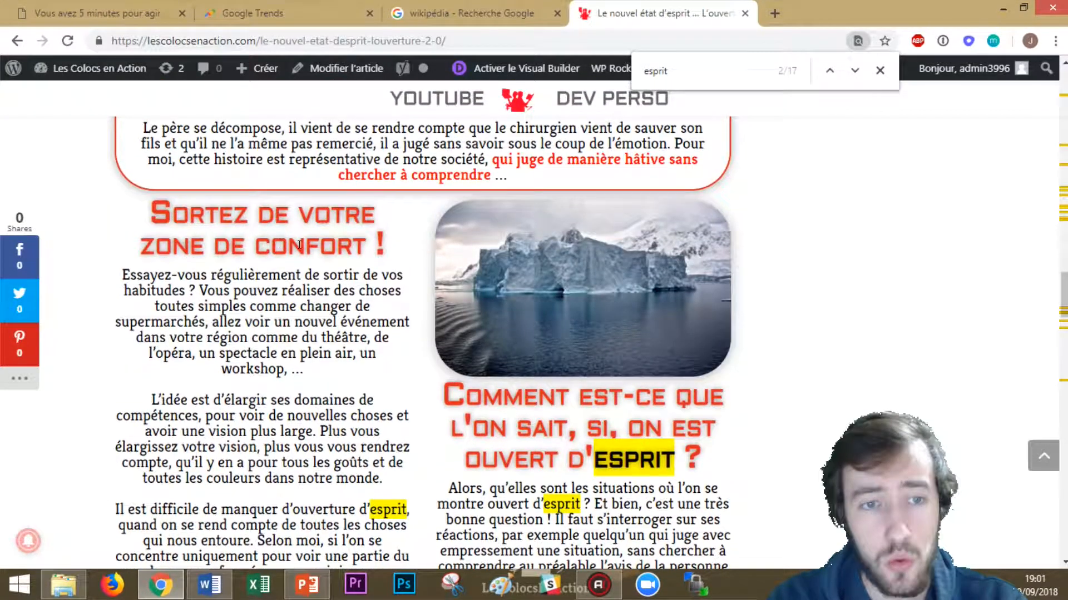
scroll(389, 365, down, 2)
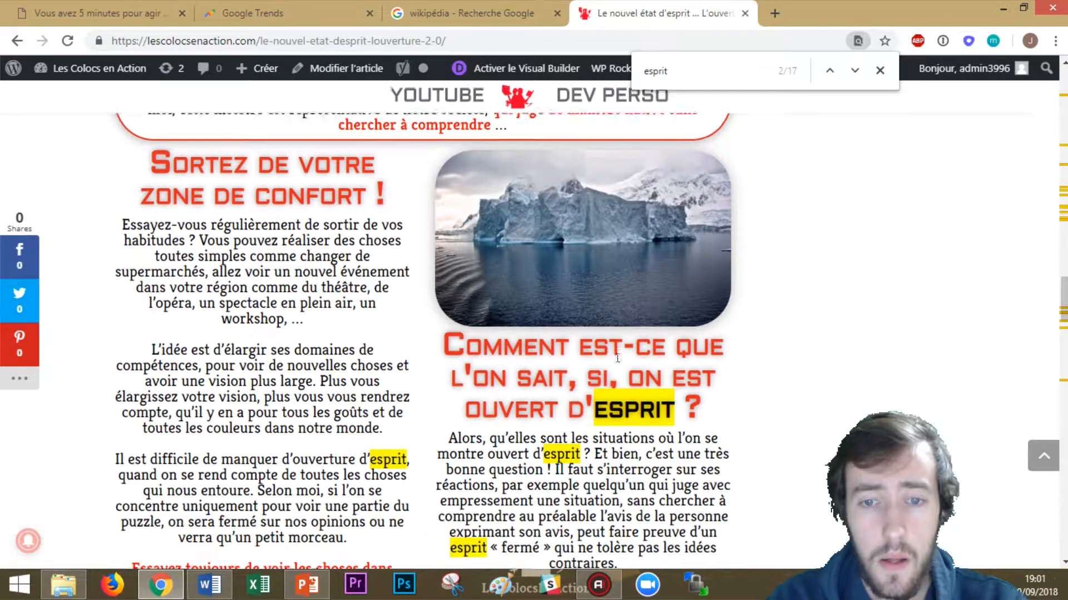
scroll(389, 365, down, 10)
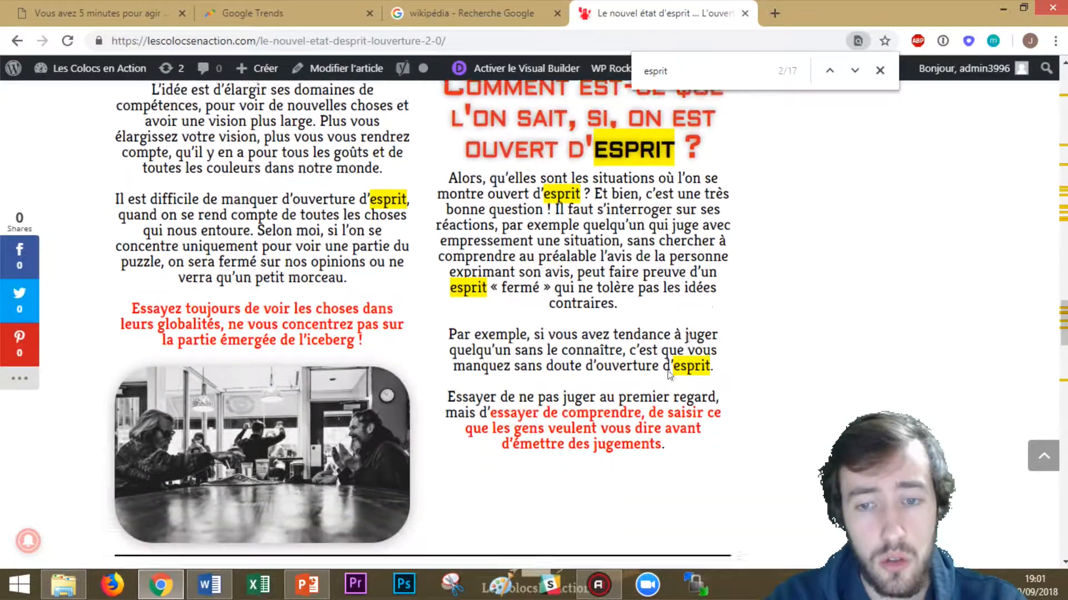
scroll(565, 354, down, 7)
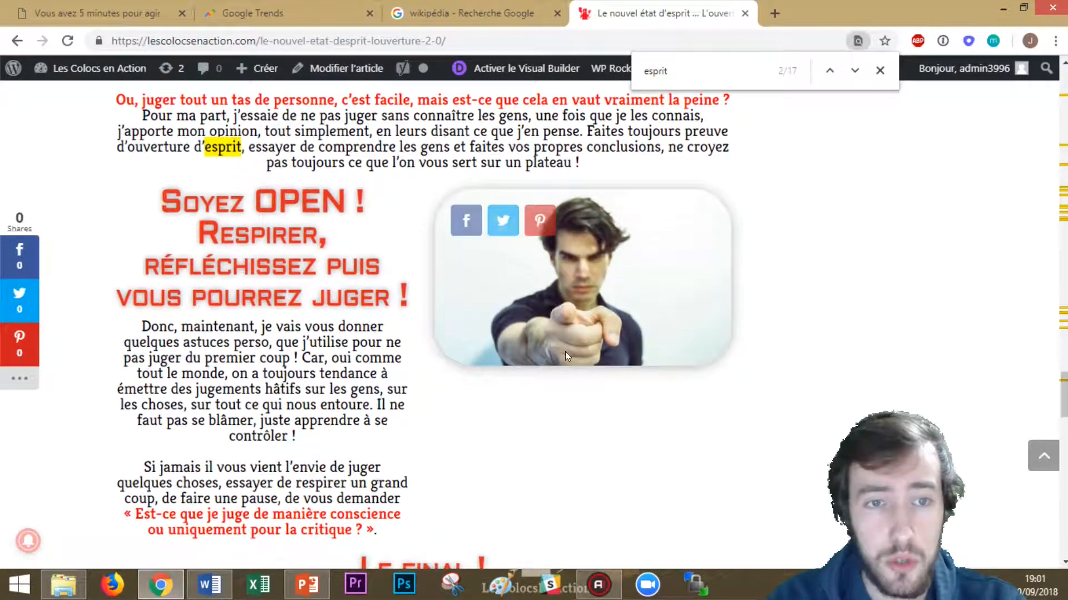
scroll(565, 353, up, 2)
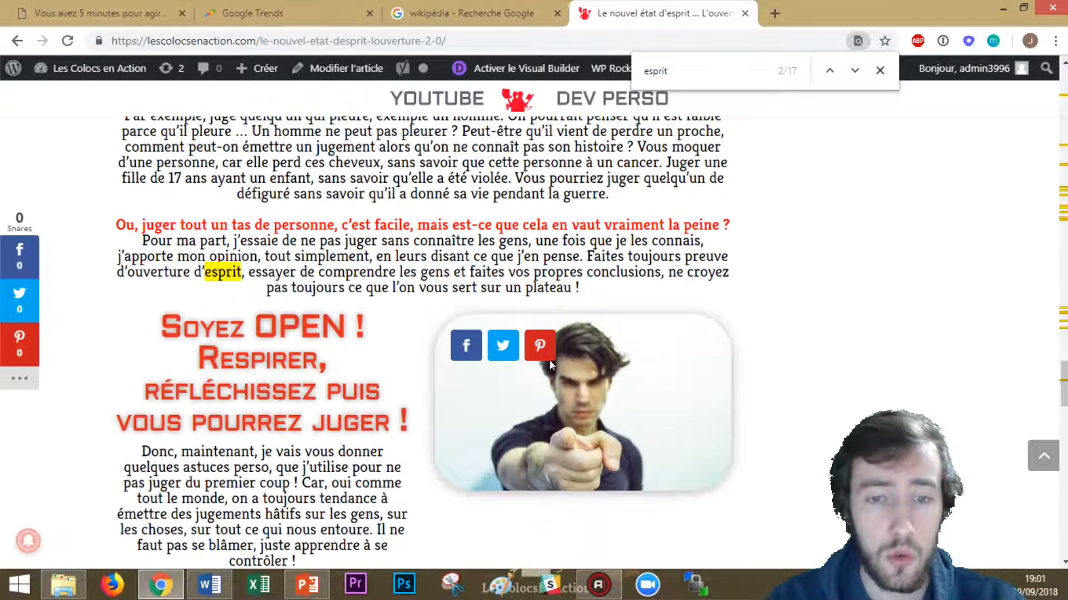
scroll(556, 356, down, 3)
scroll(549, 362, up, 8)
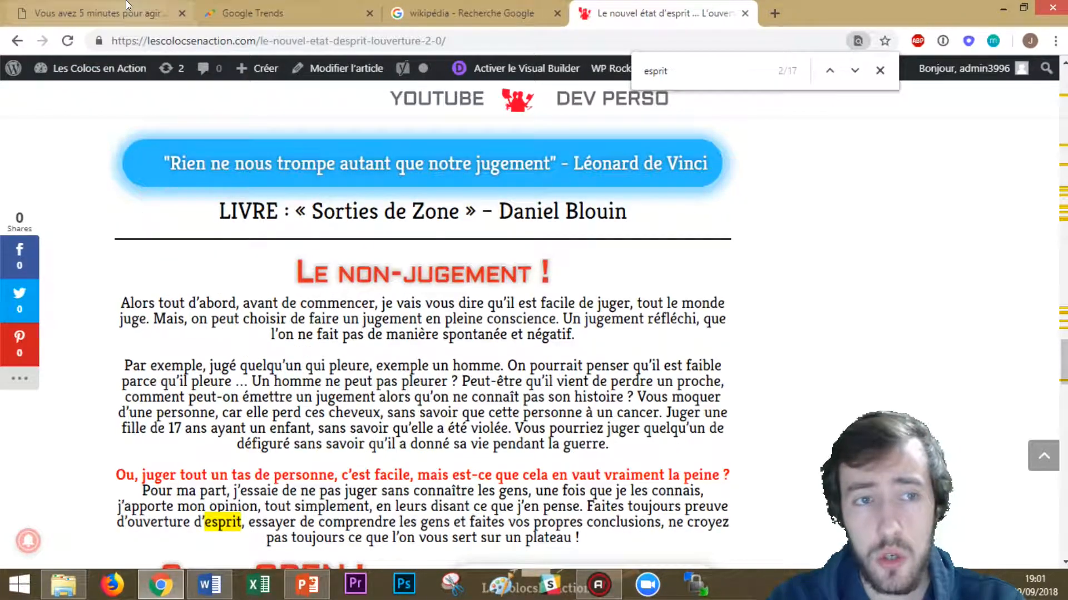
Step: Return to the "Vous avez 5 minutes pour agir" article and check the airplane image module's content settings
click(95, 13)
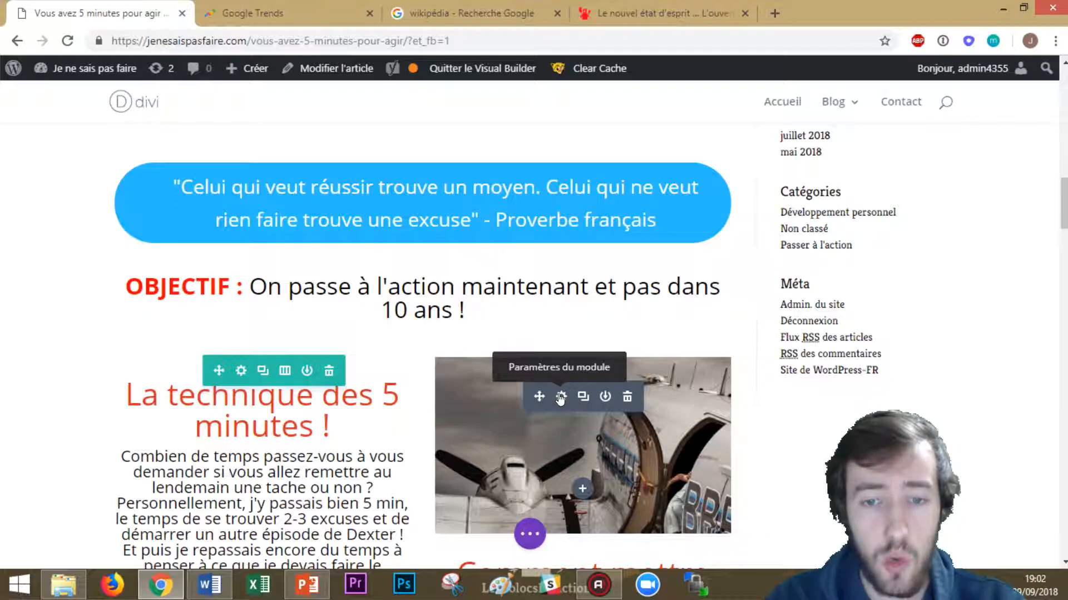
click(560, 397)
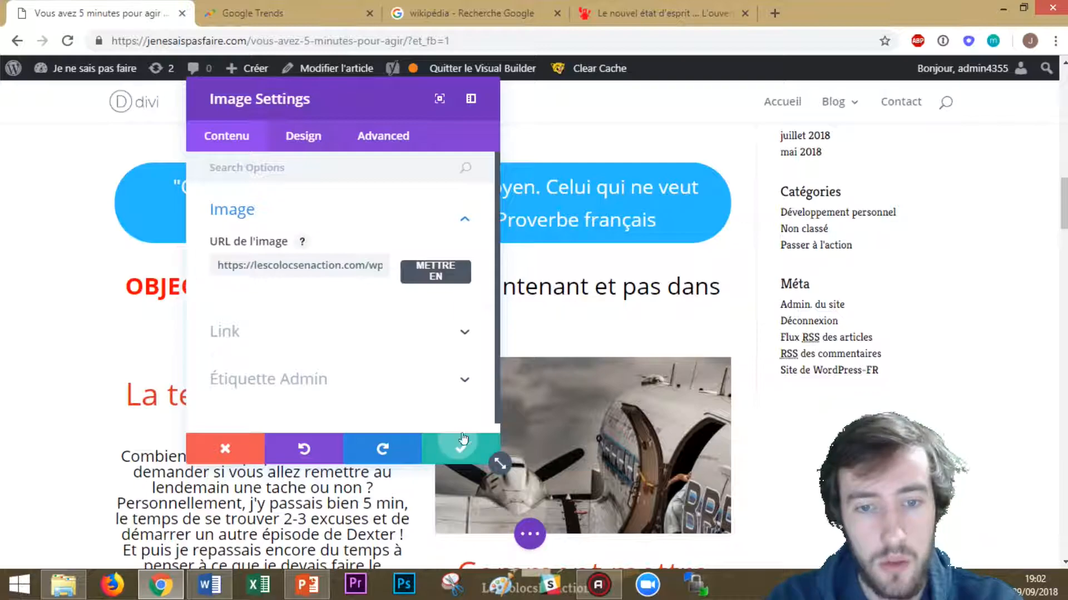
click(460, 451)
Step: Reopen the airplane image's settings, view the image upload dialog, and show the alternative text and title attributes
click(559, 401)
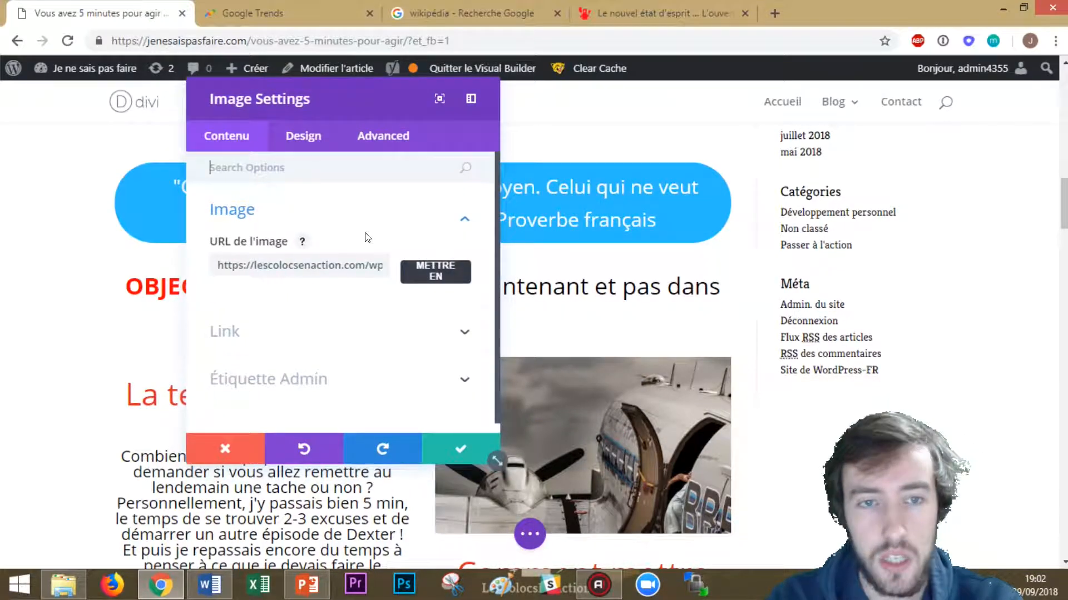
click(422, 273)
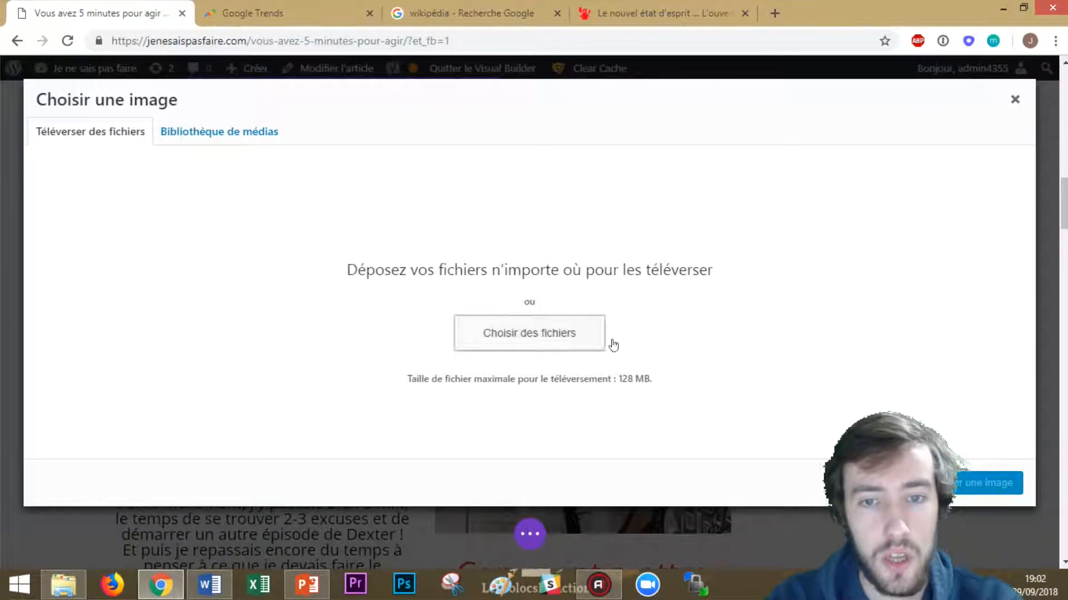
click(1015, 99)
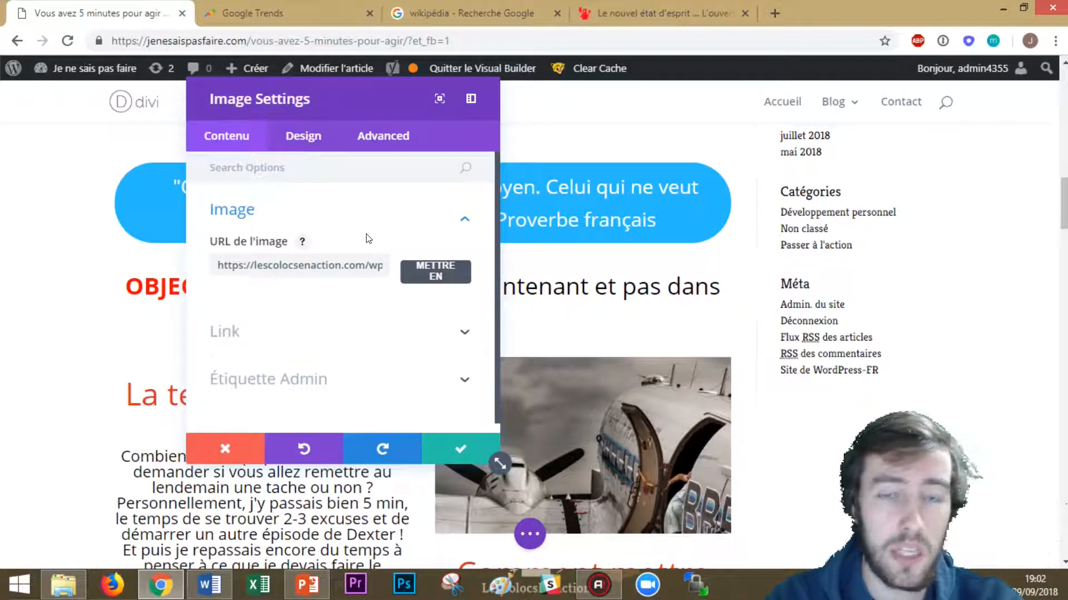
click(400, 143)
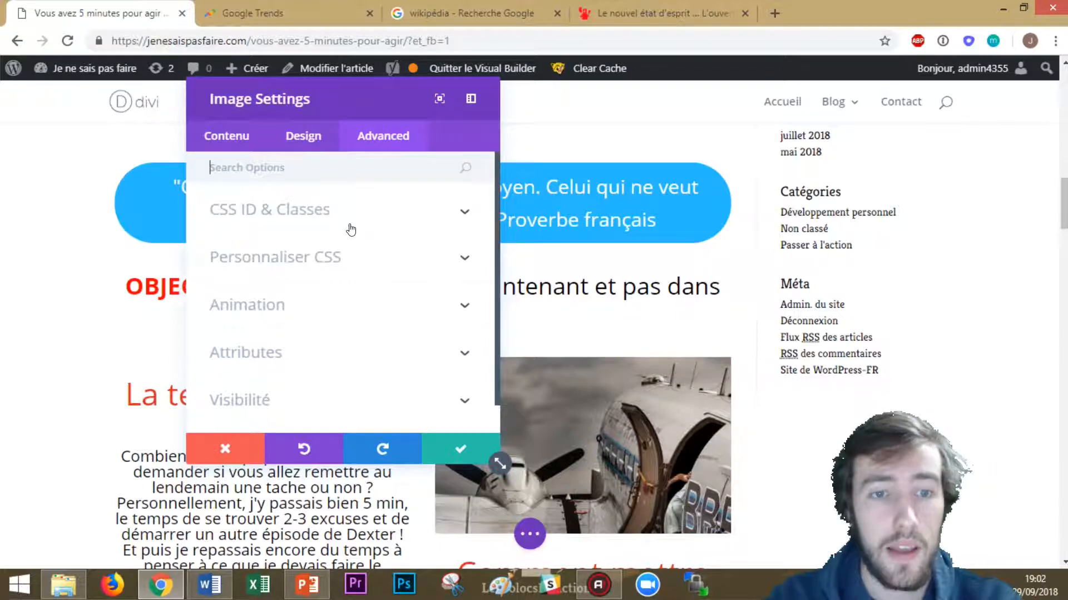
click(326, 363)
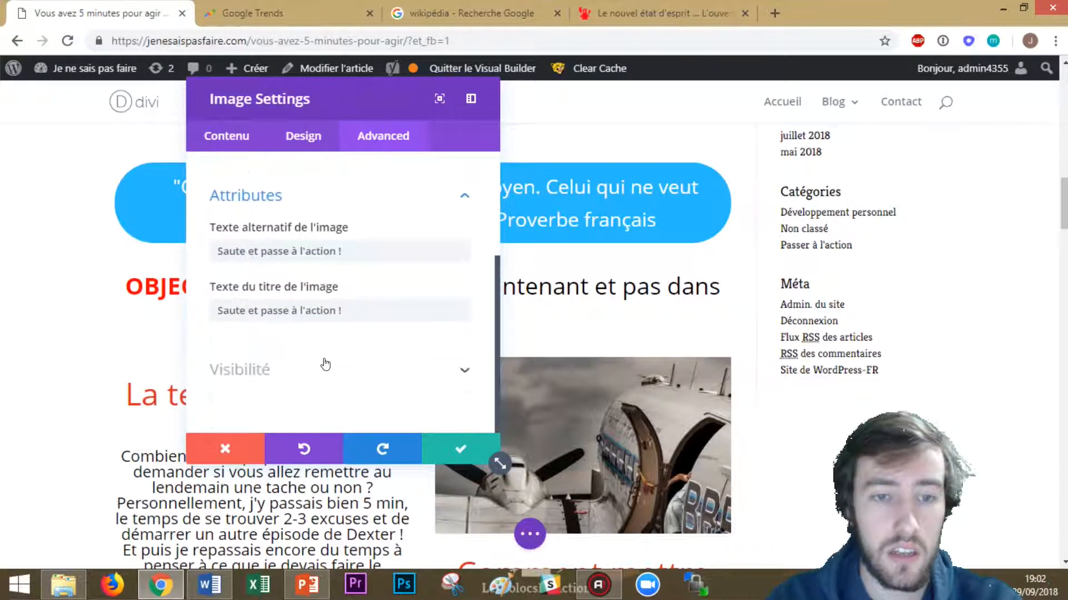
Step: Highlight the airplane image's alternative text and title text in its attributes
click(360, 245)
key(ctrl+a)
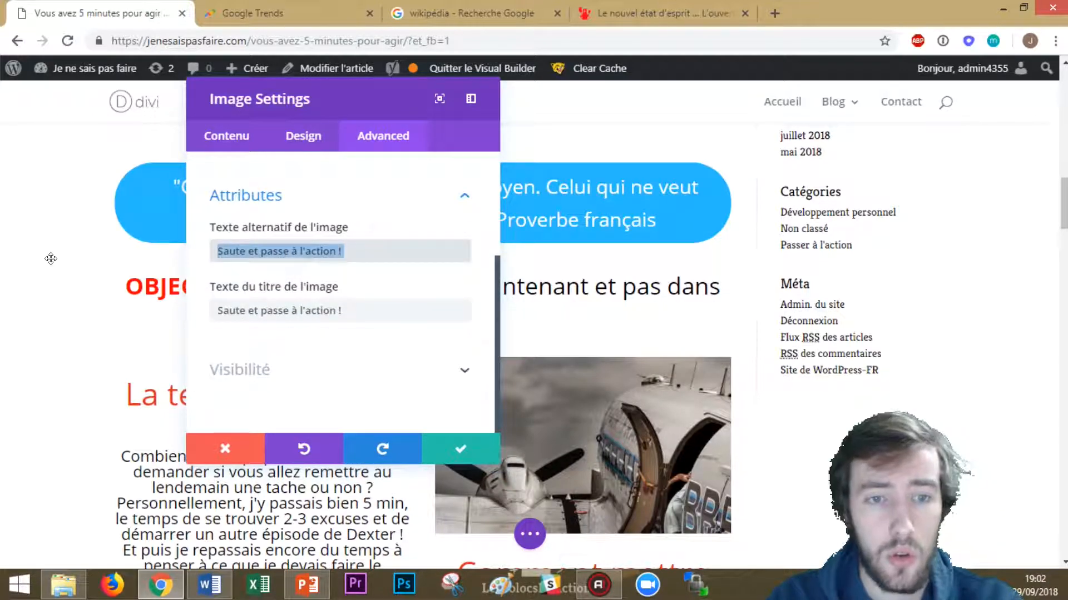
click(364, 310)
key(ctrl+a)
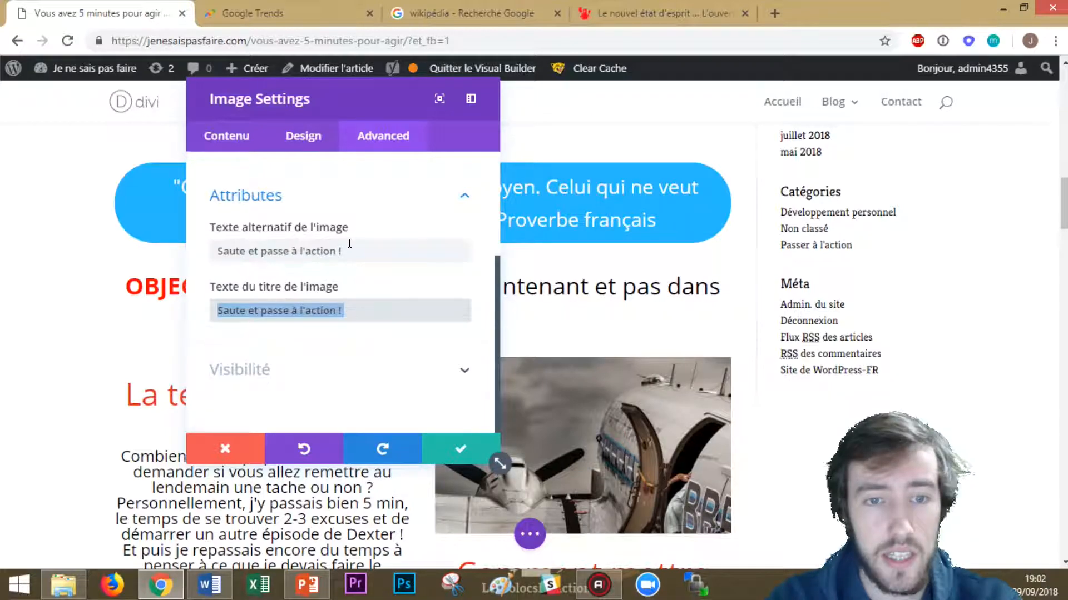
click(349, 244)
key(ctrl+a)
Step: View the other advanced image options, highlight the alternative text once more, and save and close the image settings
scroll(301, 201, up, 3)
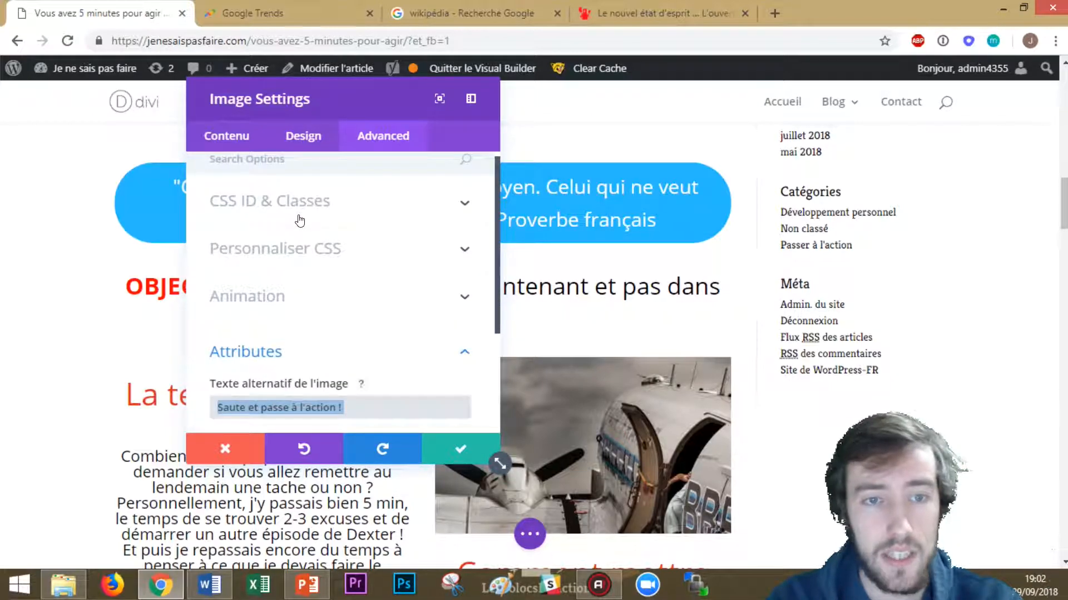
click(303, 248)
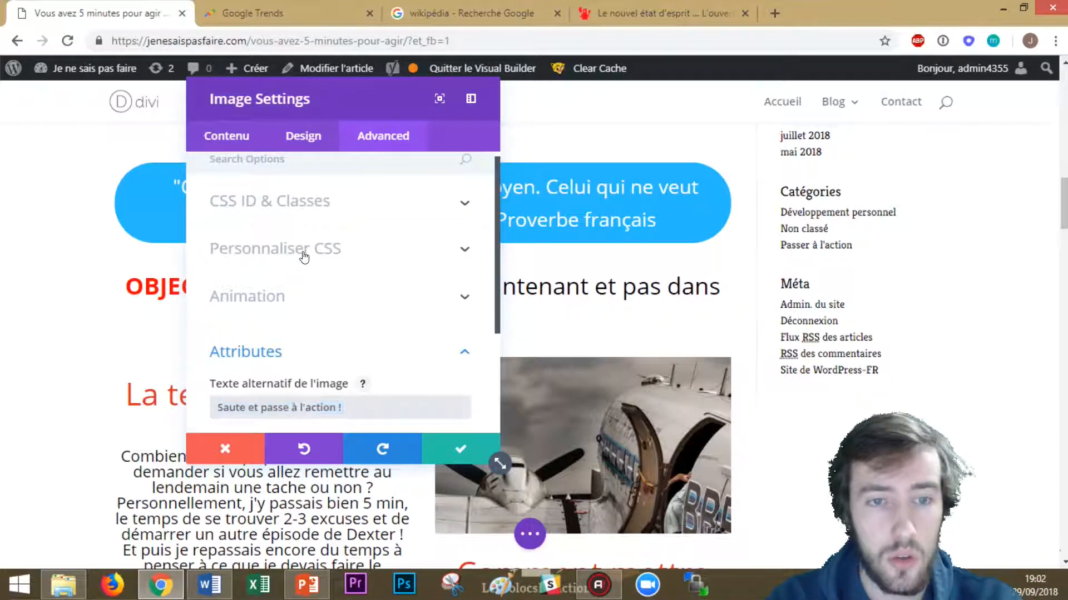
click(280, 175)
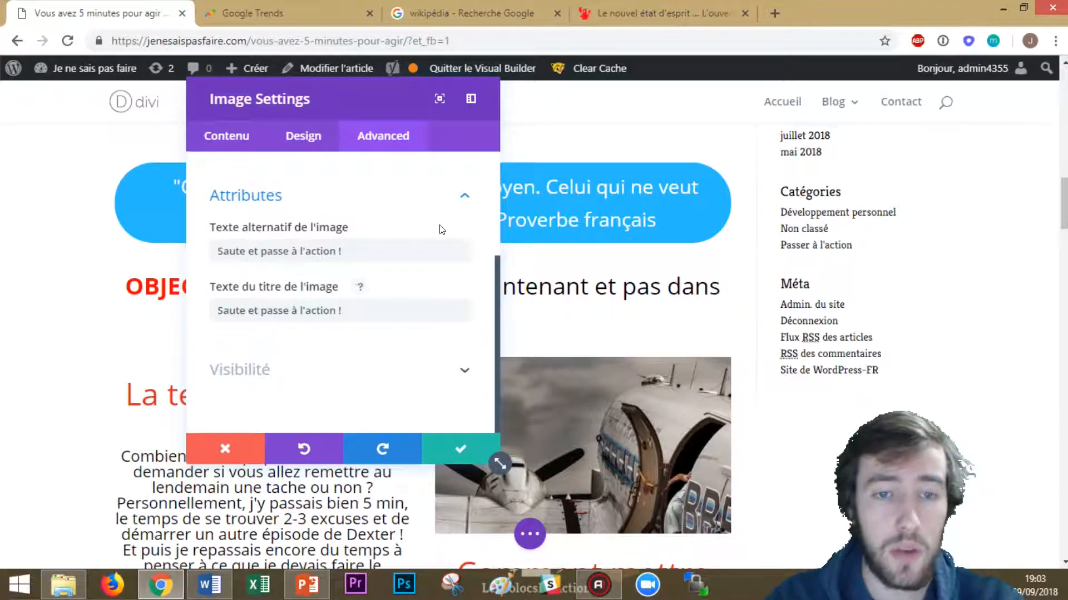
drag(375, 254, 108, 248)
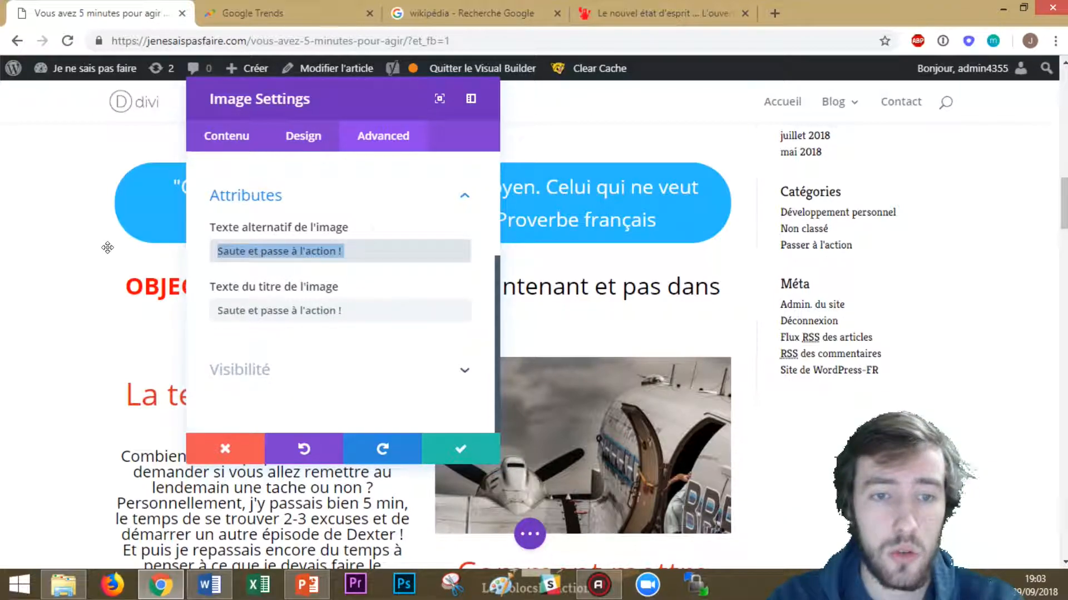
click(442, 454)
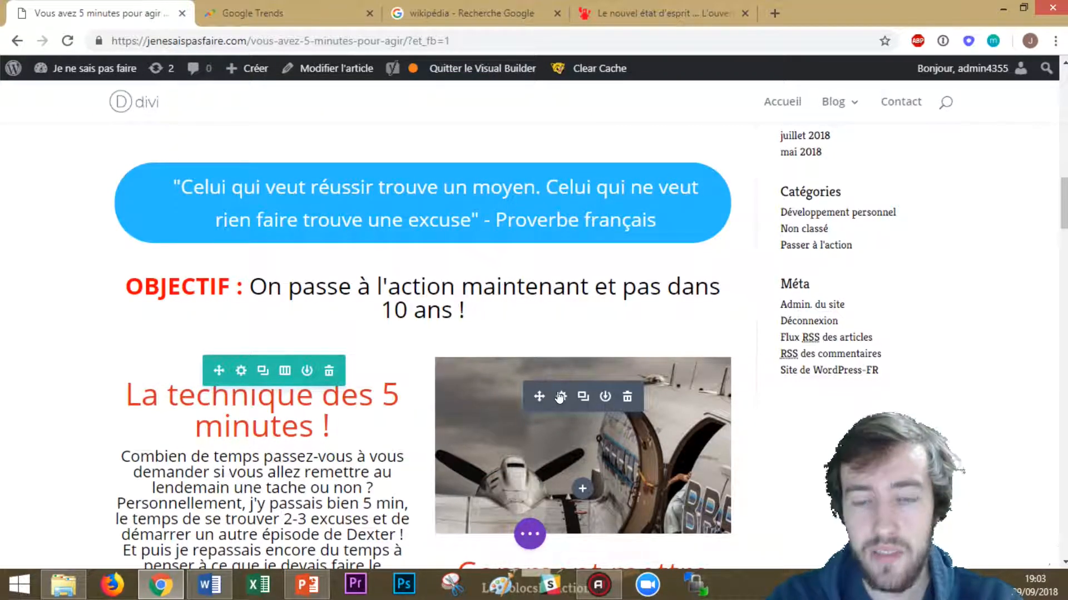
scroll(528, 341, down, 3)
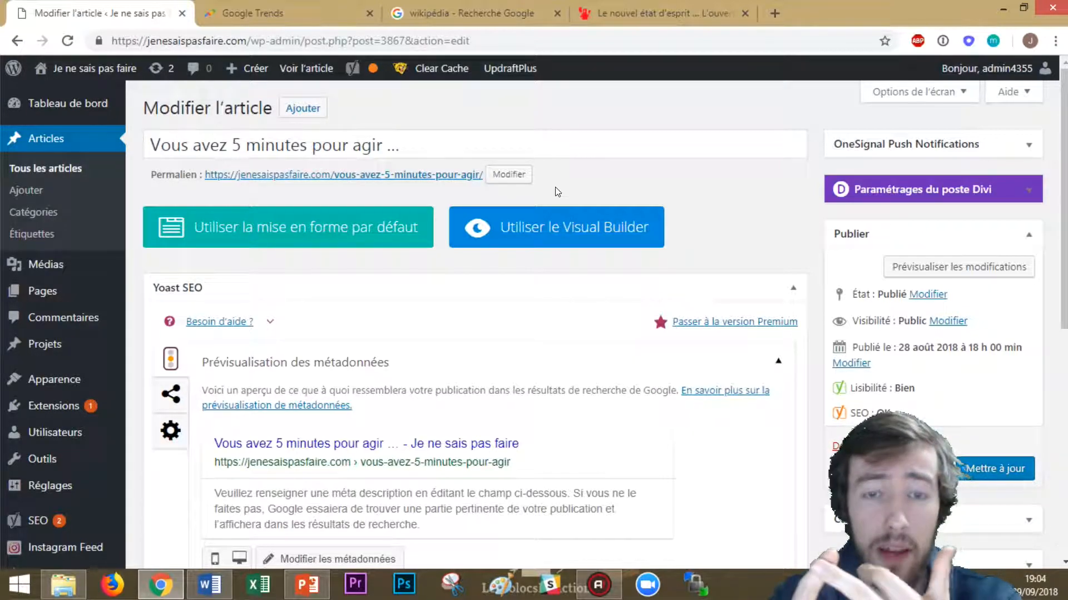
Step: Open the article's permalink slug for editing, highlight it, and confirm it without changes, going through this twice
click(509, 174)
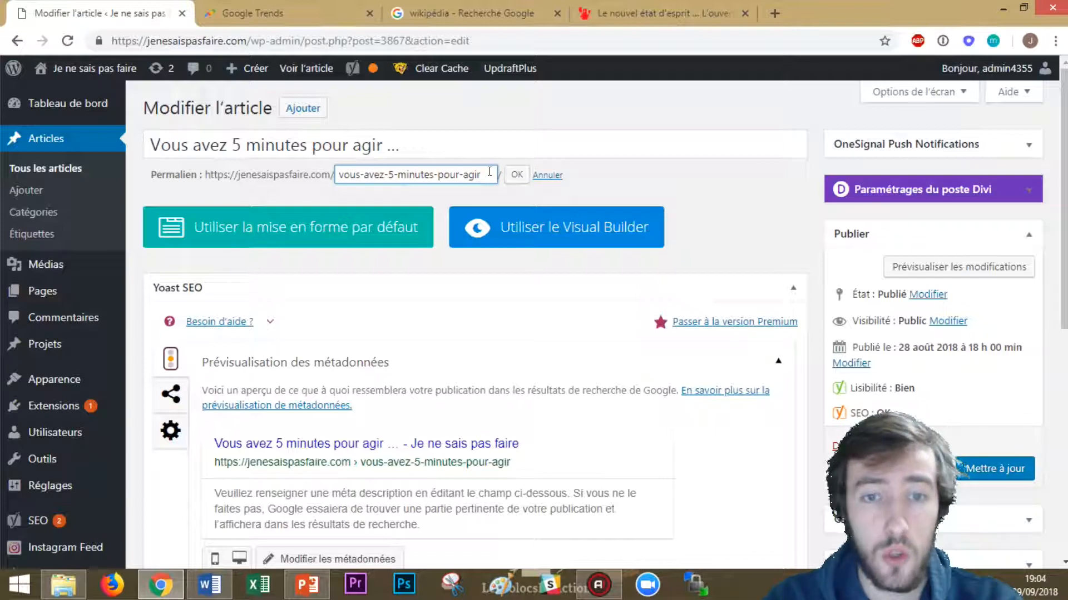
drag(489, 172, 281, 173)
click(516, 174)
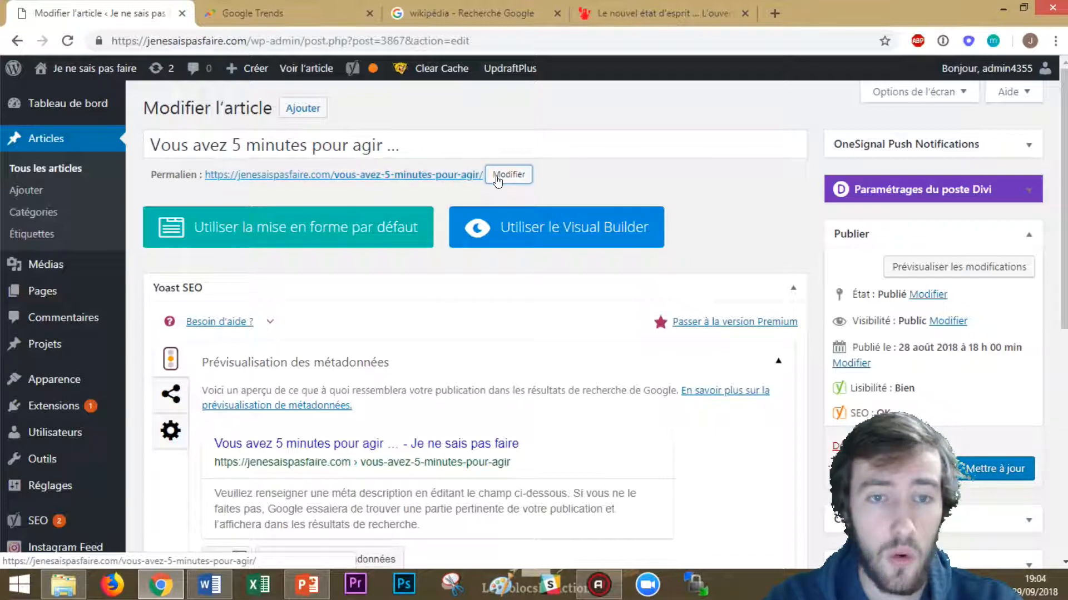
click(522, 173)
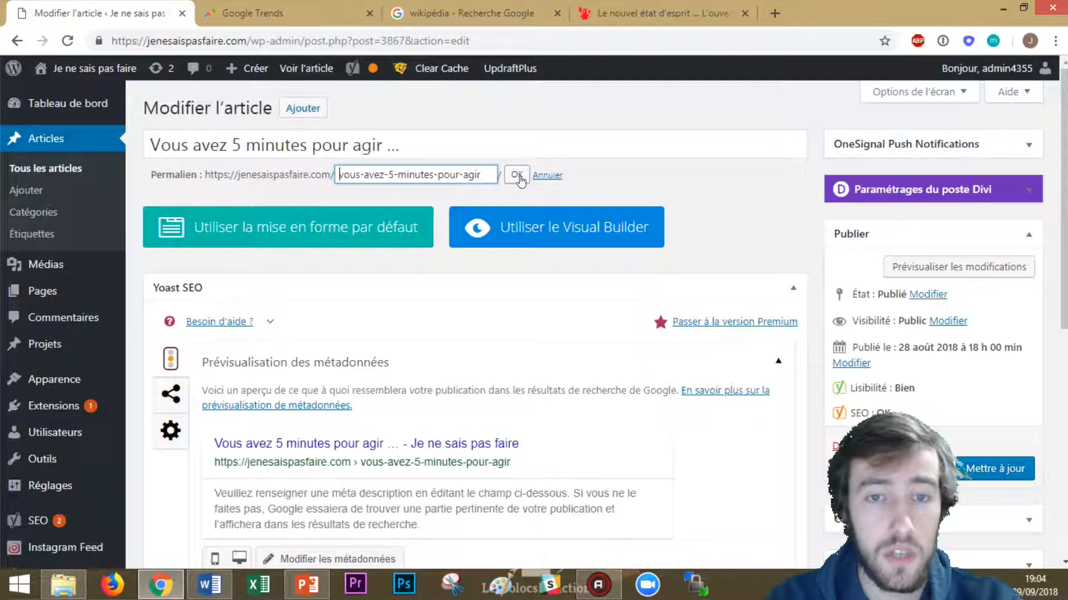
drag(494, 173, 251, 172)
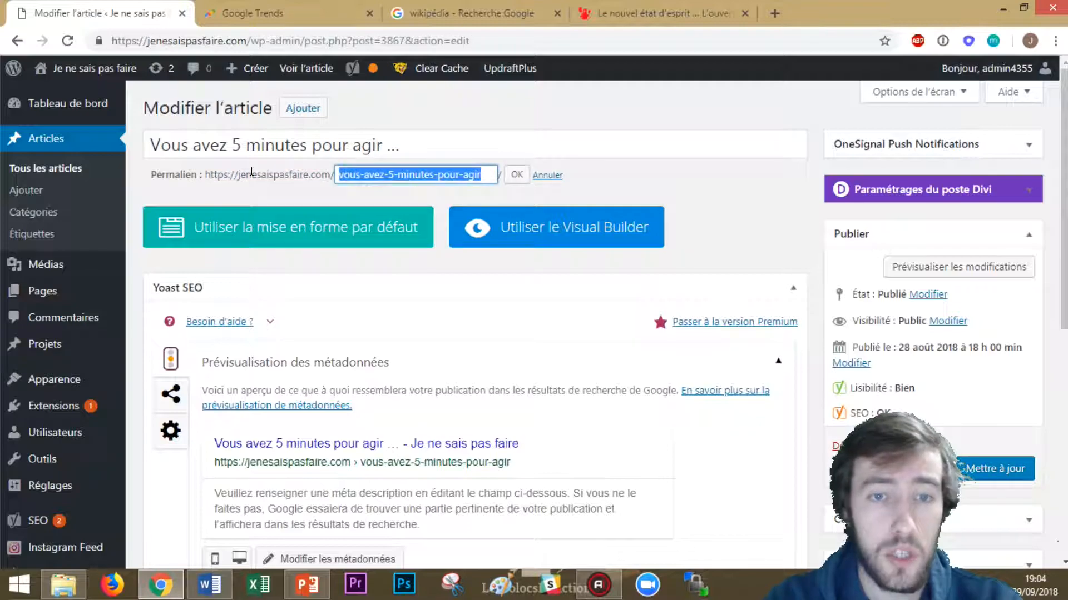
click(516, 176)
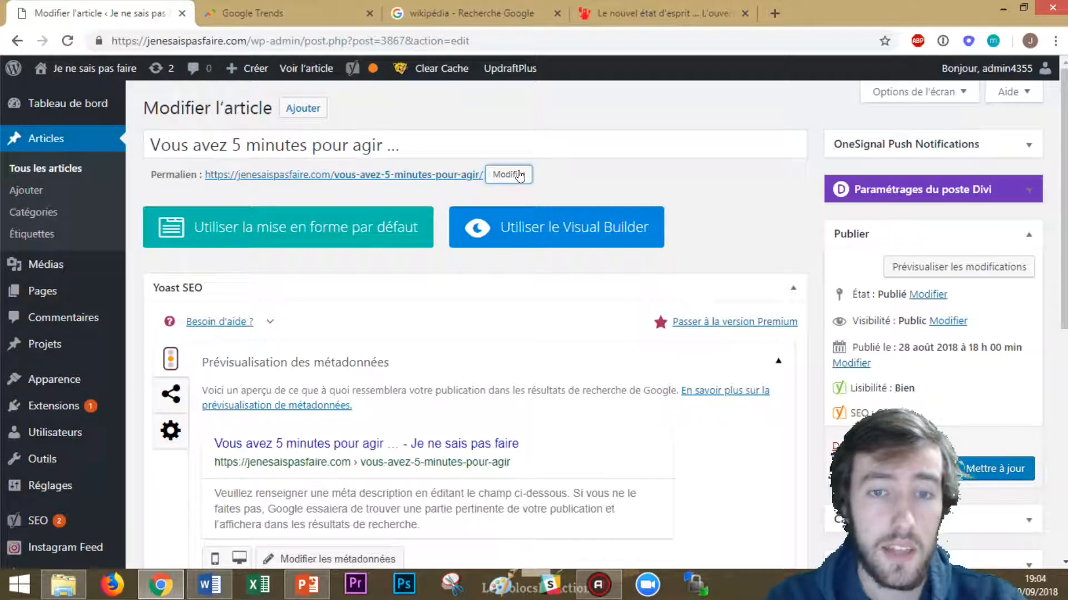
Step: Review the Yoast analysis for the main keyword "agir", covering its problems, improvements and already optimised points
scroll(481, 246, down, 8)
click(281, 226)
scroll(348, 327, down, 5)
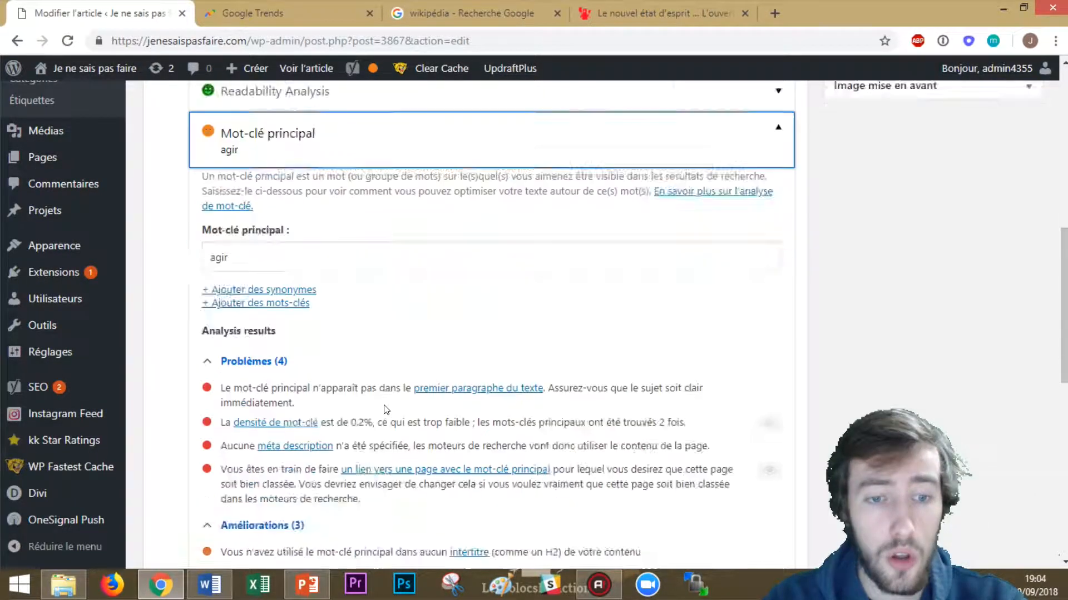
scroll(392, 395, down, 3)
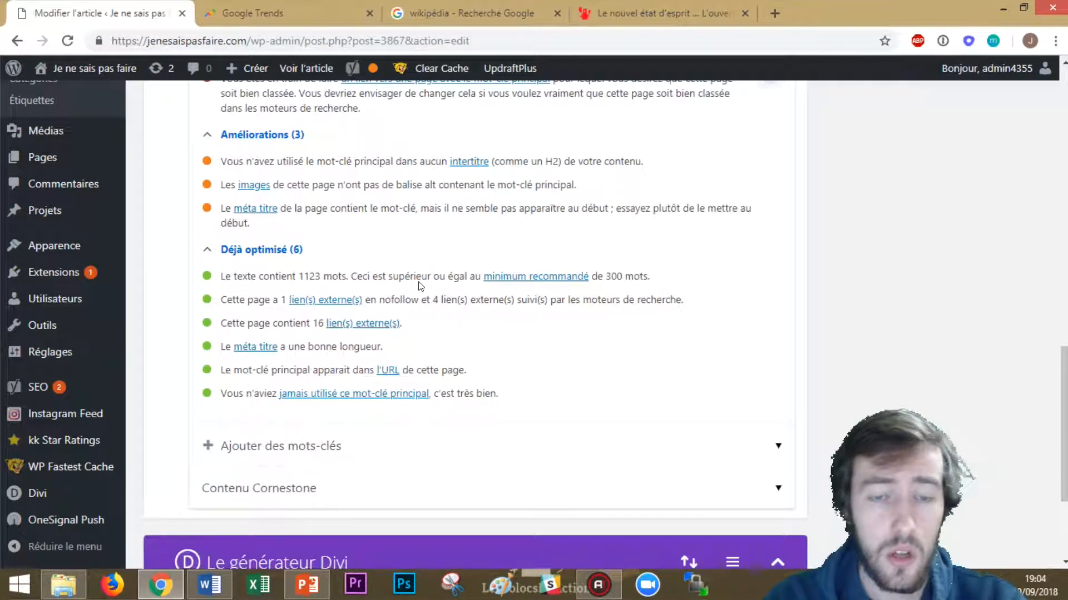
scroll(442, 387, up, 3)
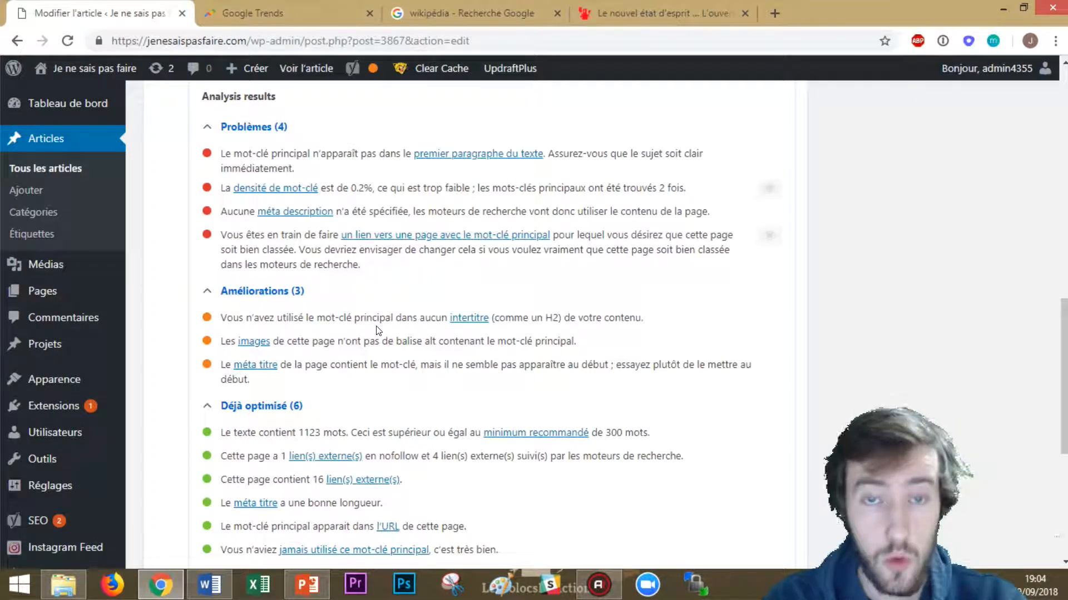
scroll(425, 311, up, 12)
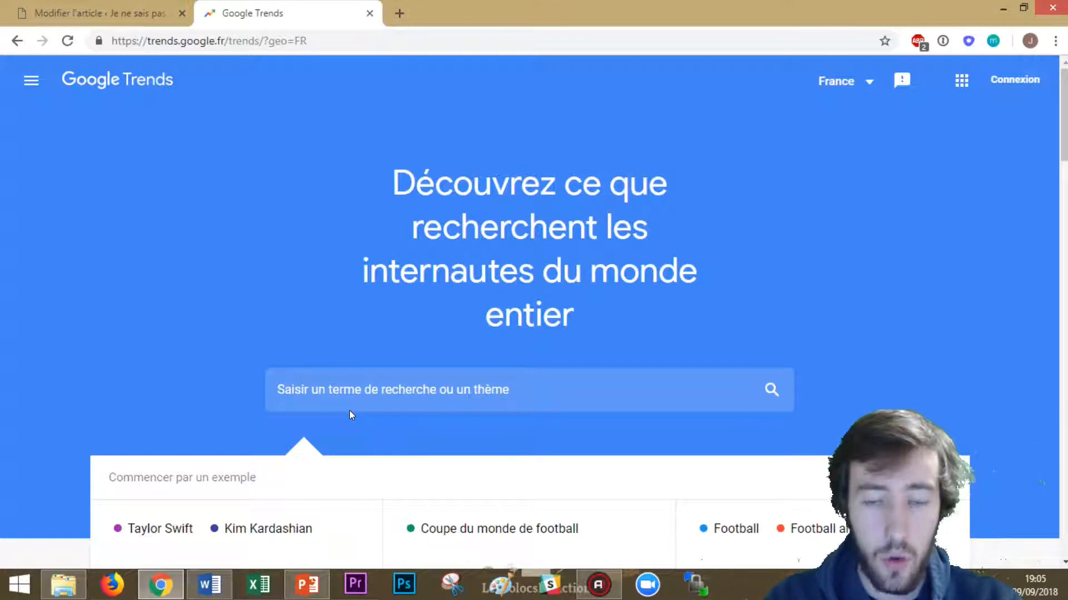
Step: Explore the search term "fromage blanc" in Google Trends and examine its interest over time
click(31, 80)
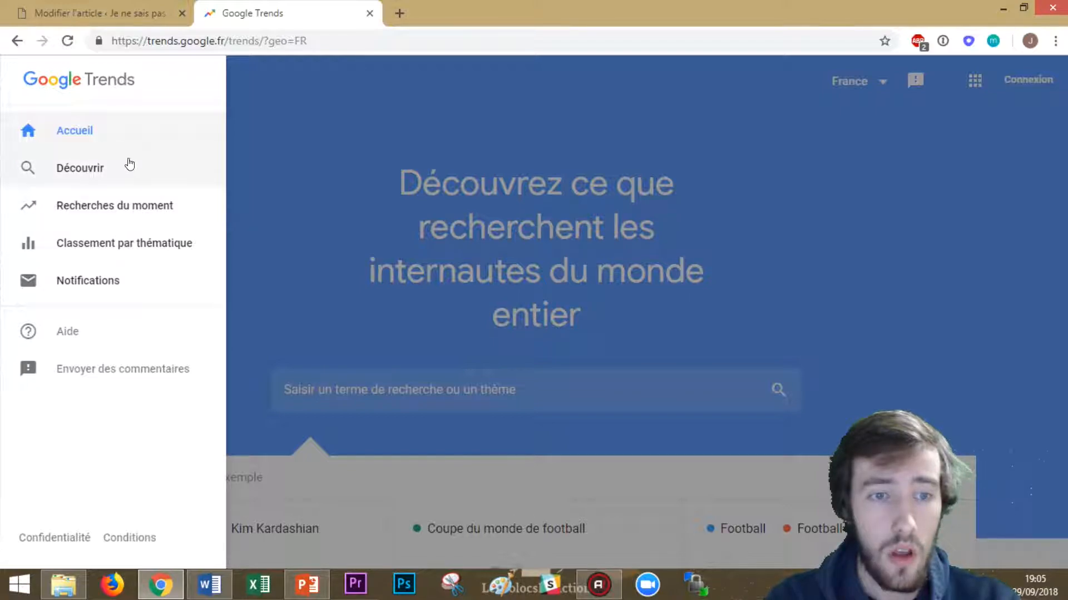
click(110, 170)
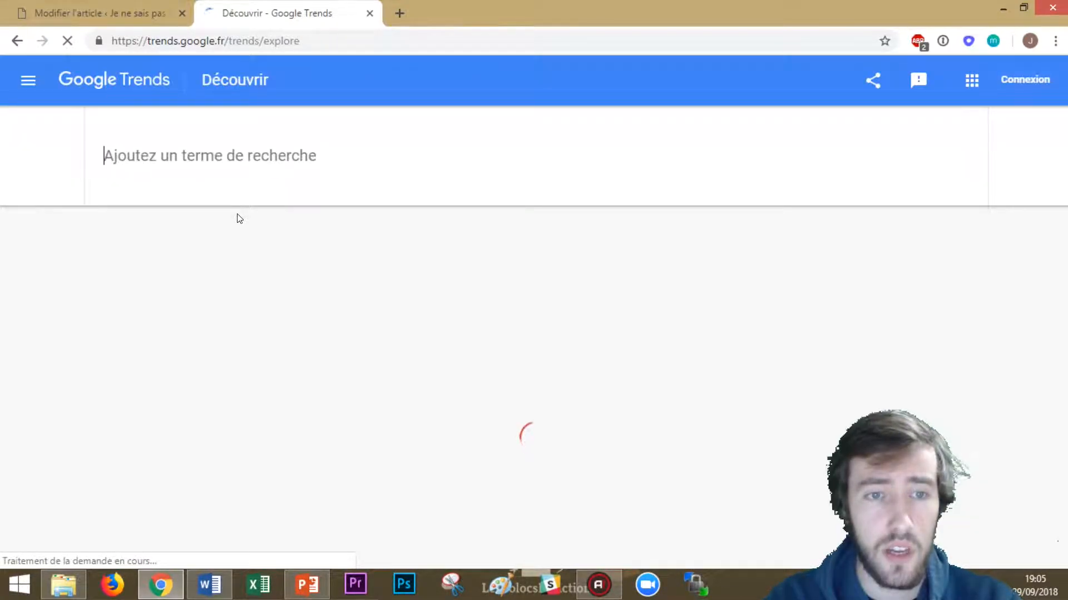
click(241, 157)
text(fromage )
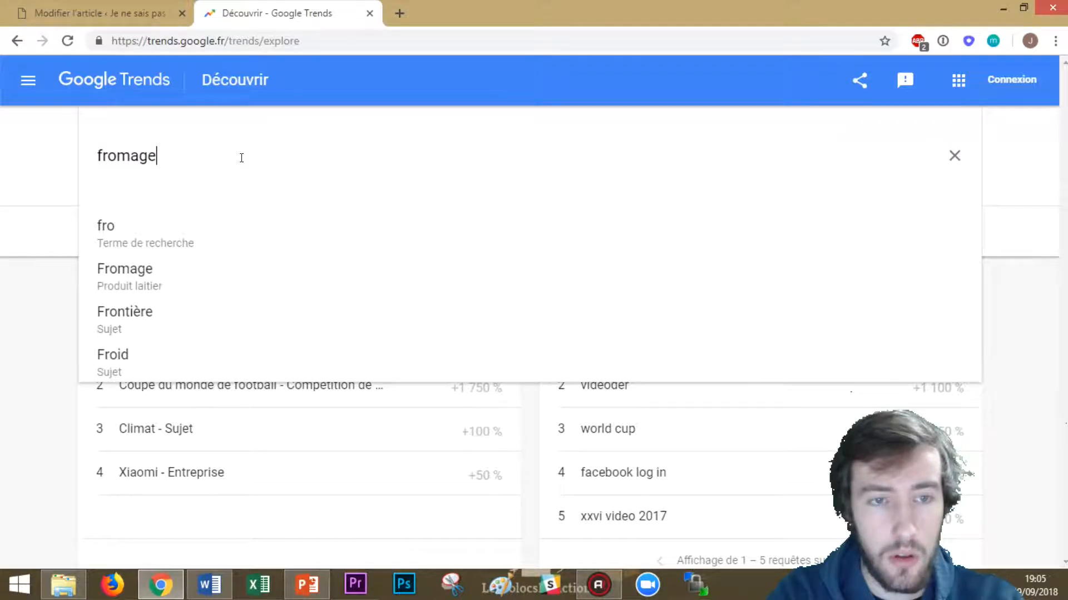
text(blanc)
key(Return)
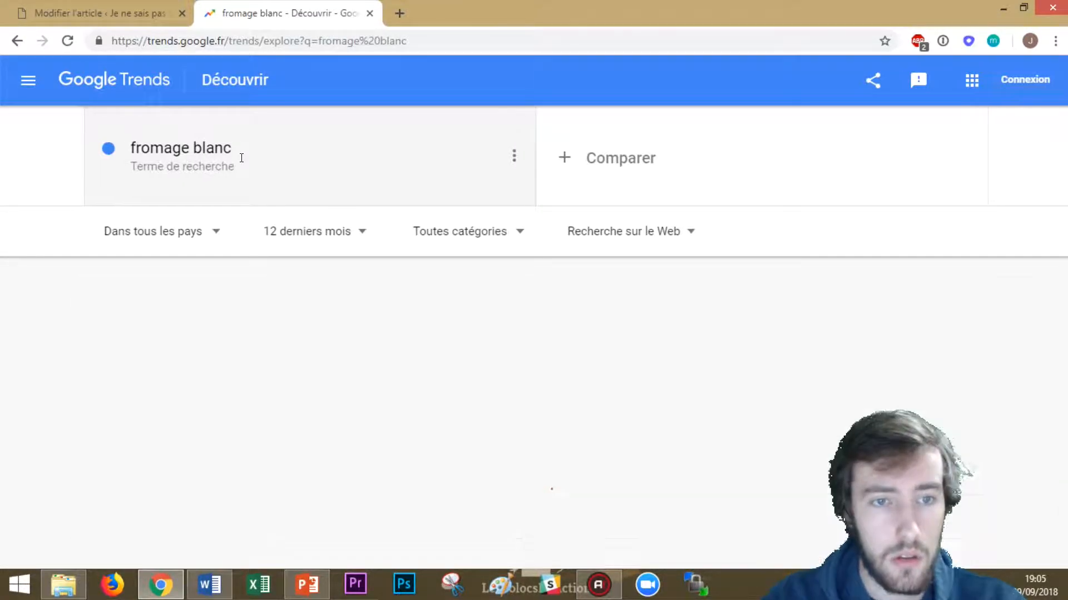
scroll(409, 321, down, 1)
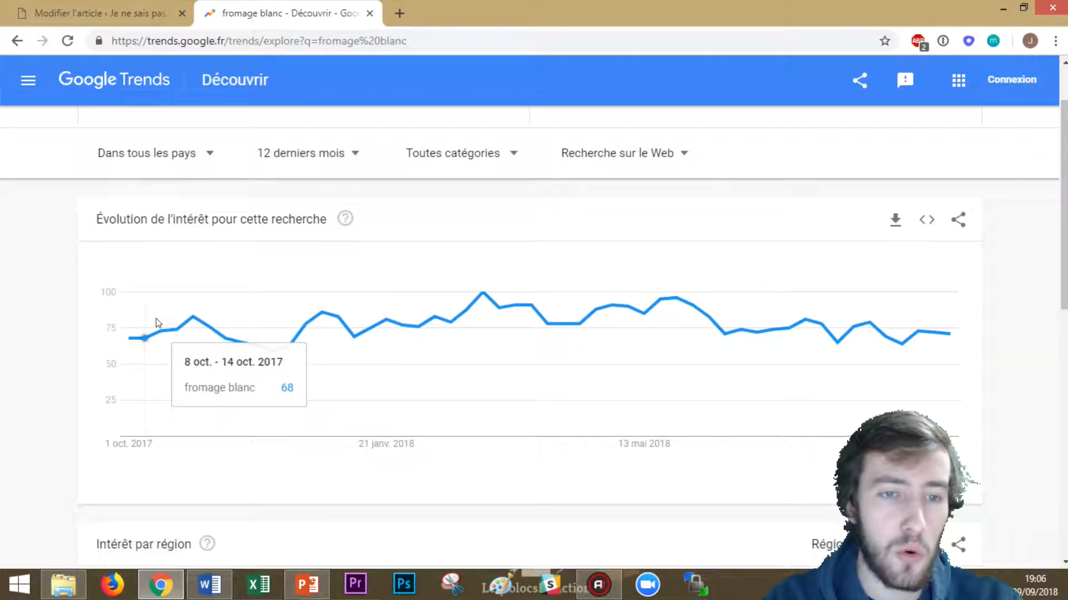
scroll(396, 255, up, 2)
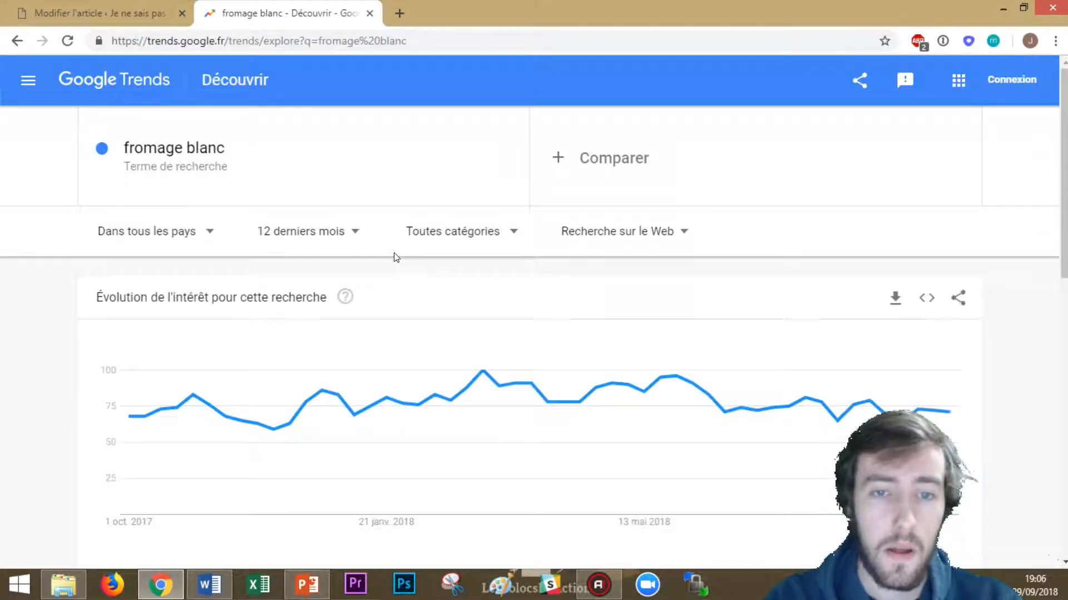
Step: Compare "fromage blanc" with the search term "maillot bain" and examine both interest curves over time
click(216, 157)
click(657, 157)
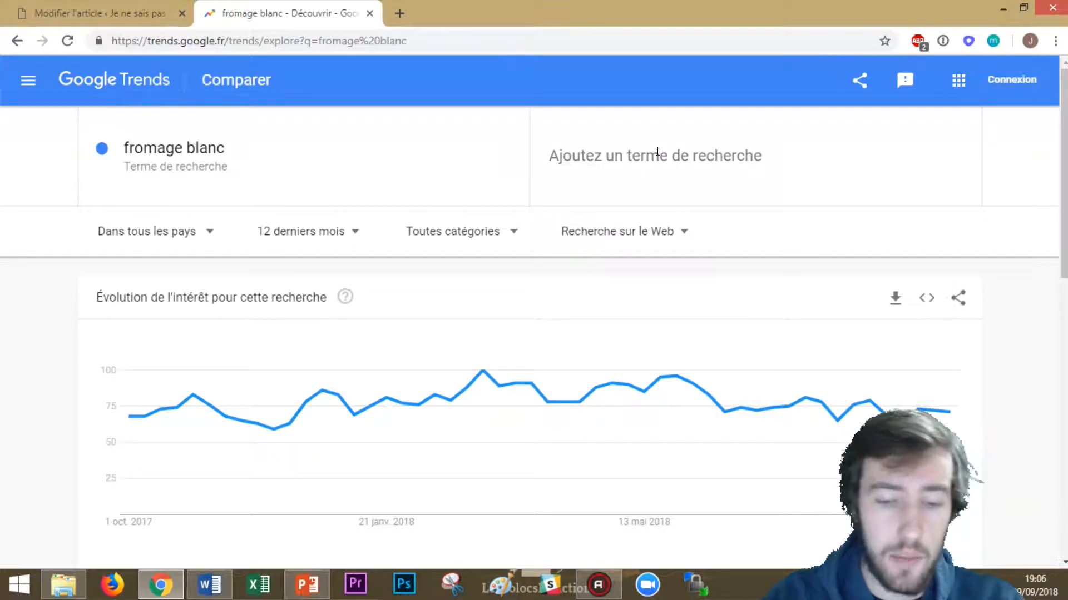
text(maillot)
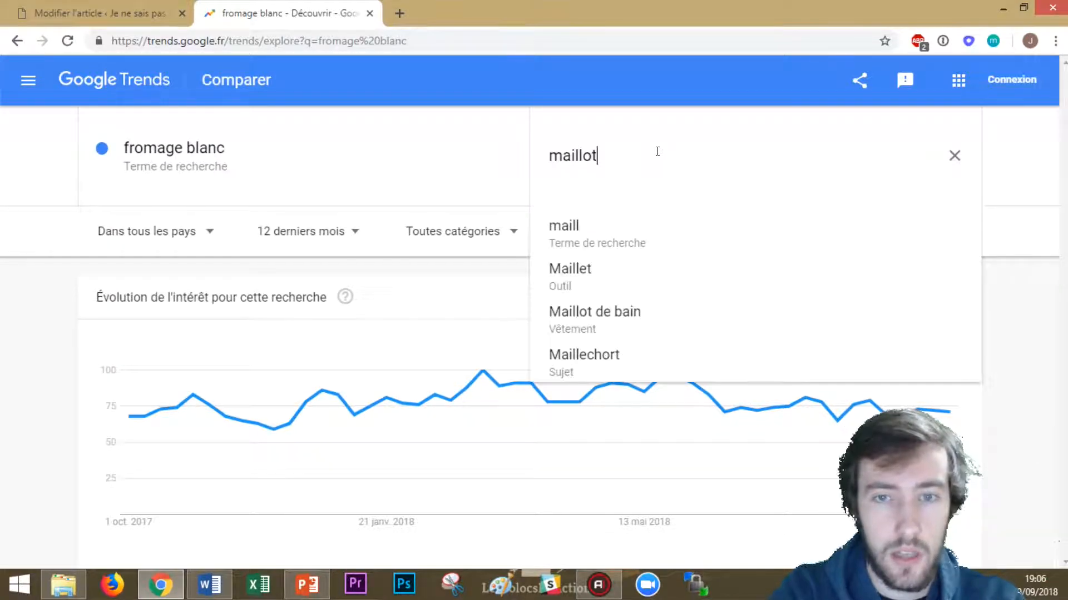
text( bain)
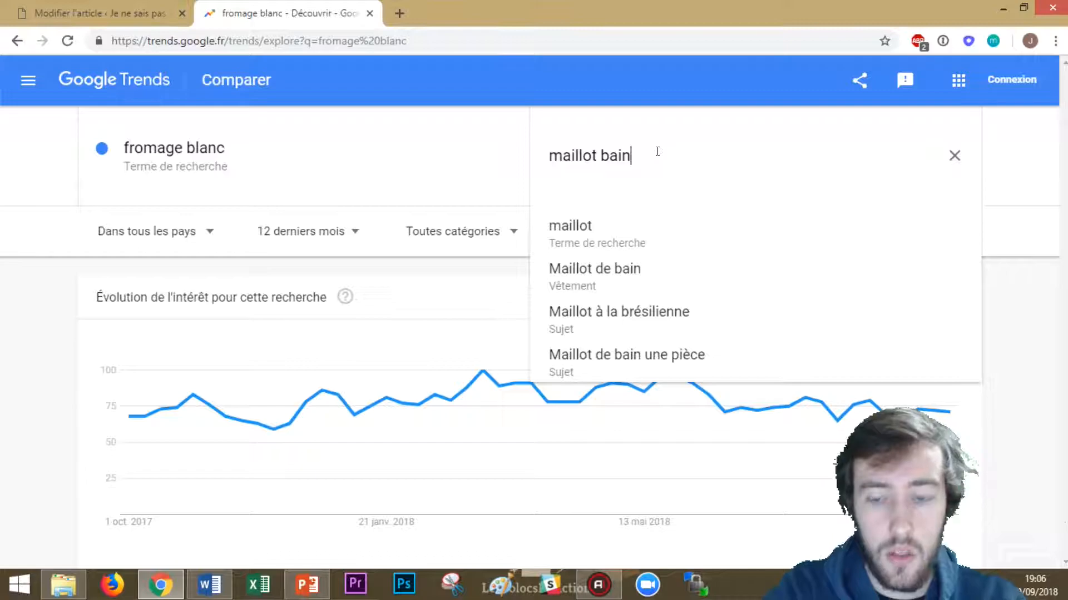
key(Return)
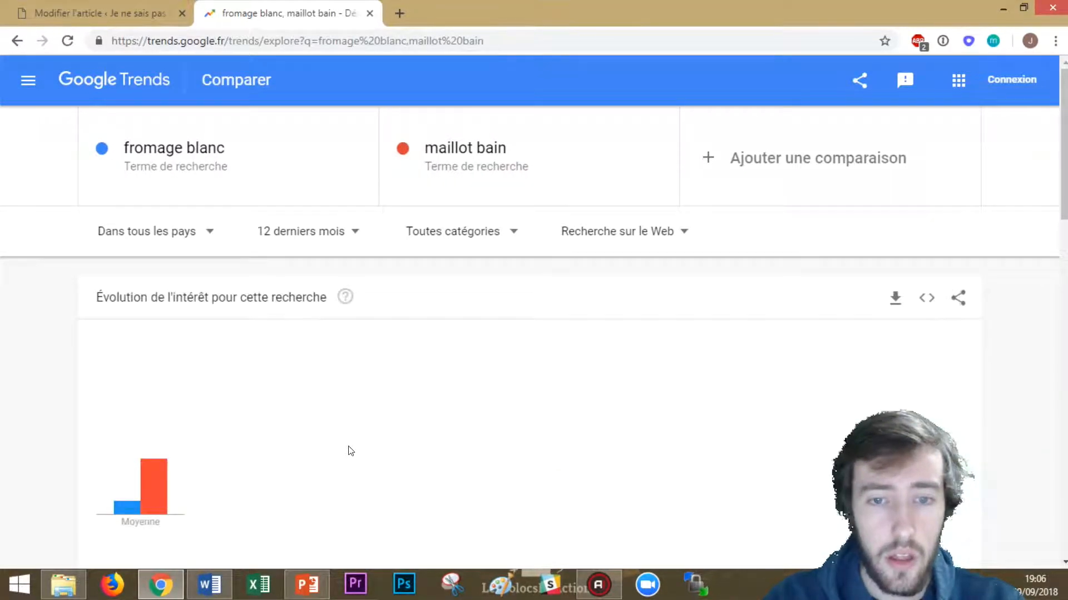
scroll(626, 374, down, 3)
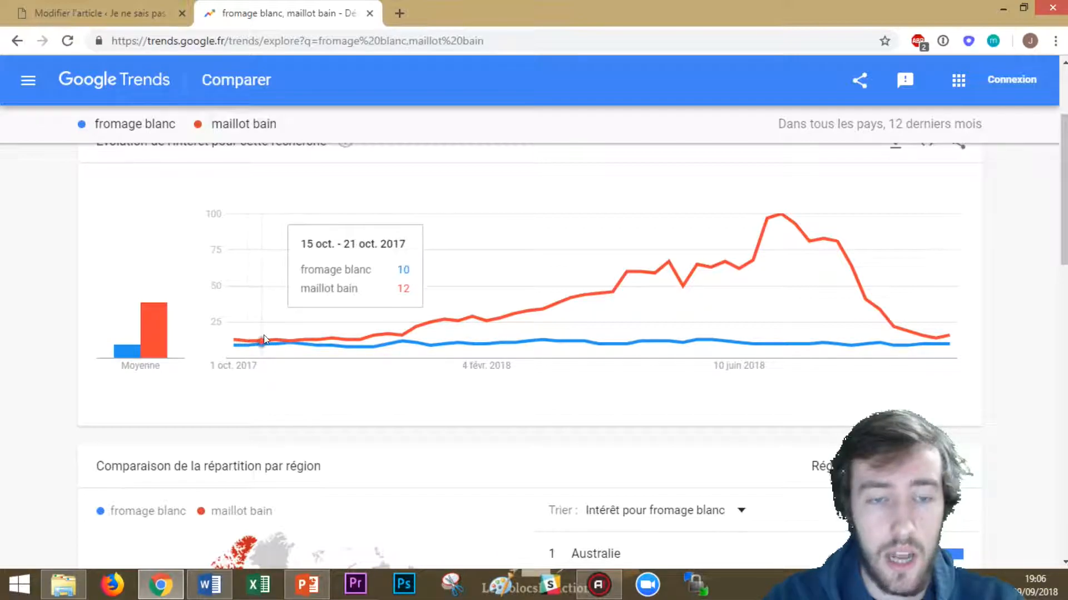
scroll(442, 343, up, 2)
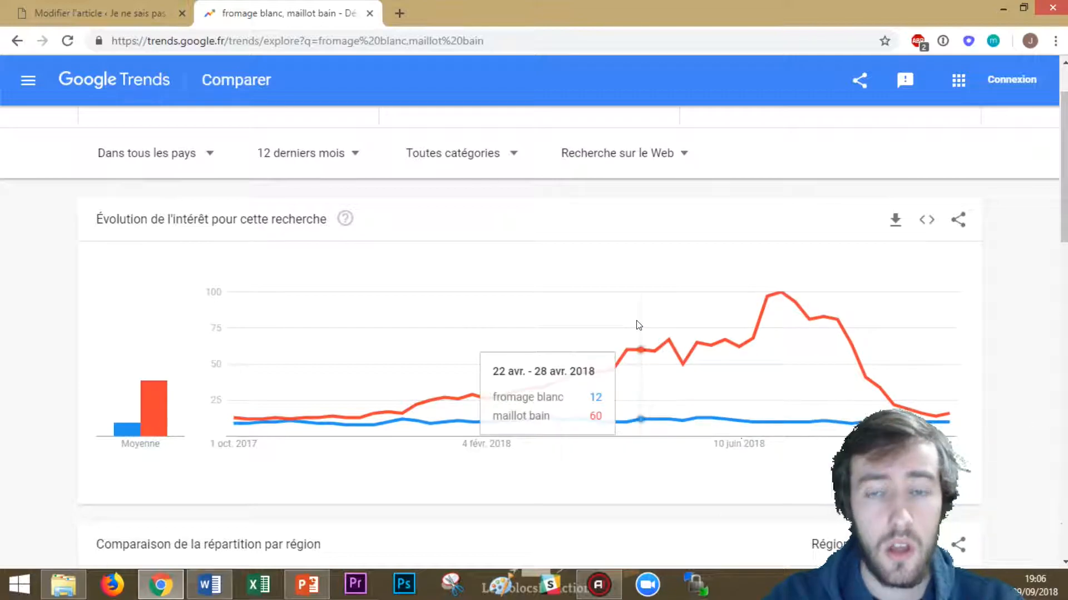
scroll(638, 324, up, 2)
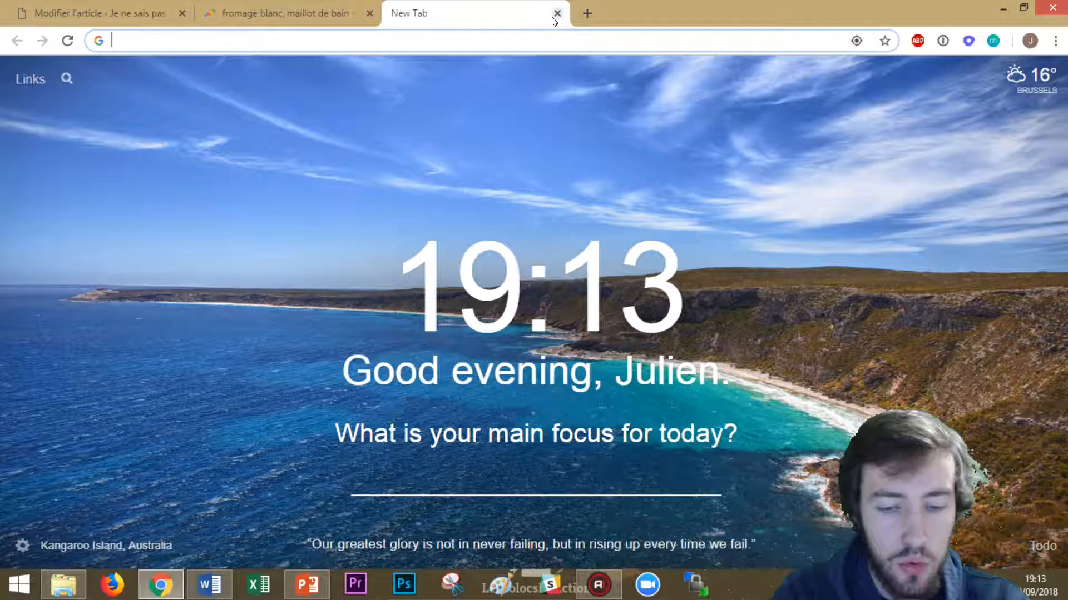
Step: Search the web for "google keyword planner" and open the Google Ads Keyword Planner result
text(ke)
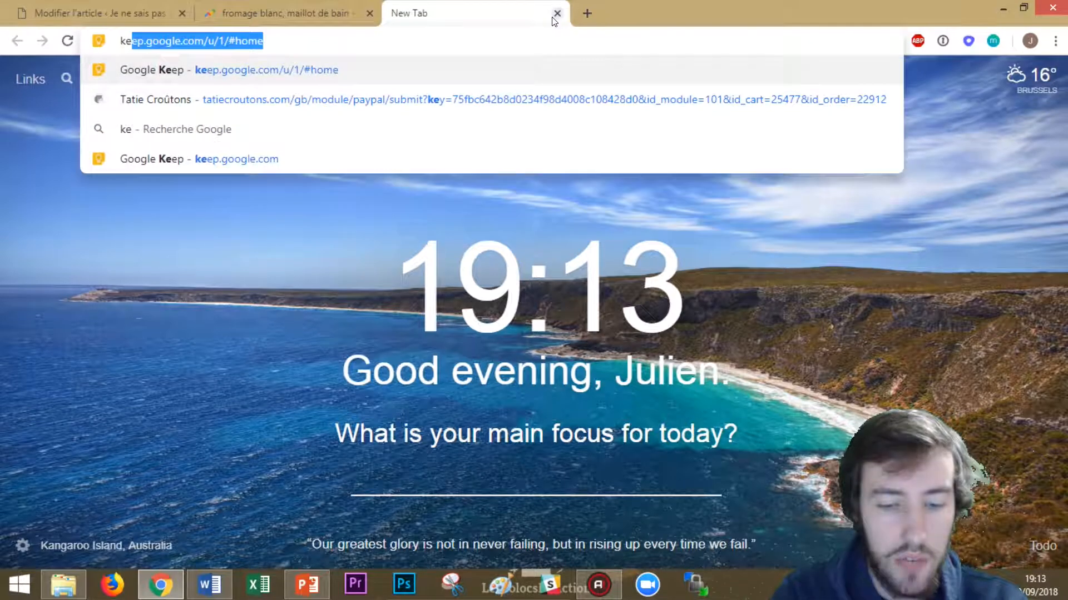
text(yword)
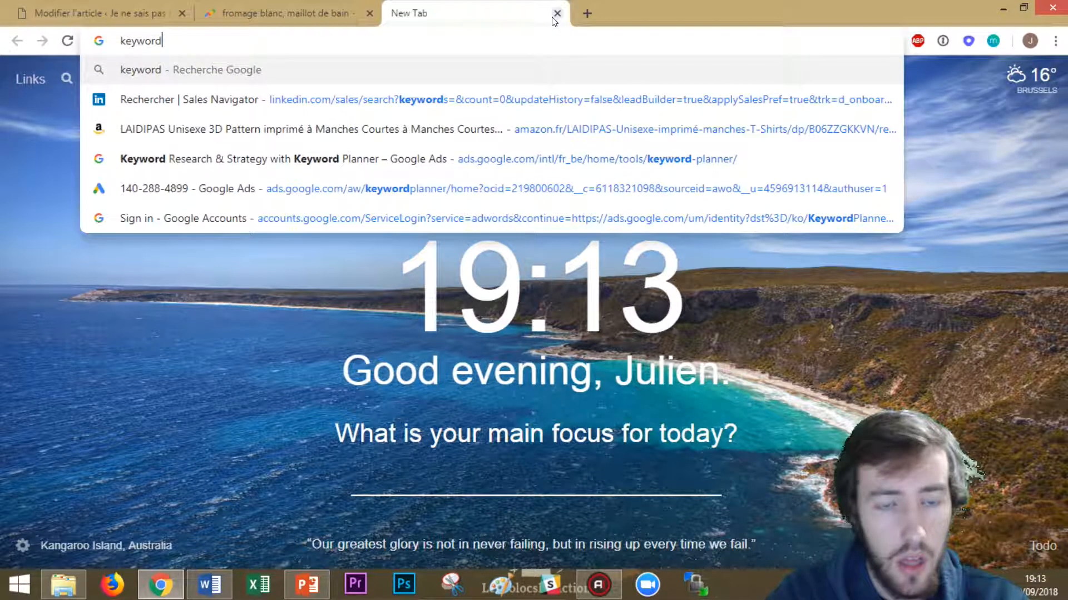
text( plann)
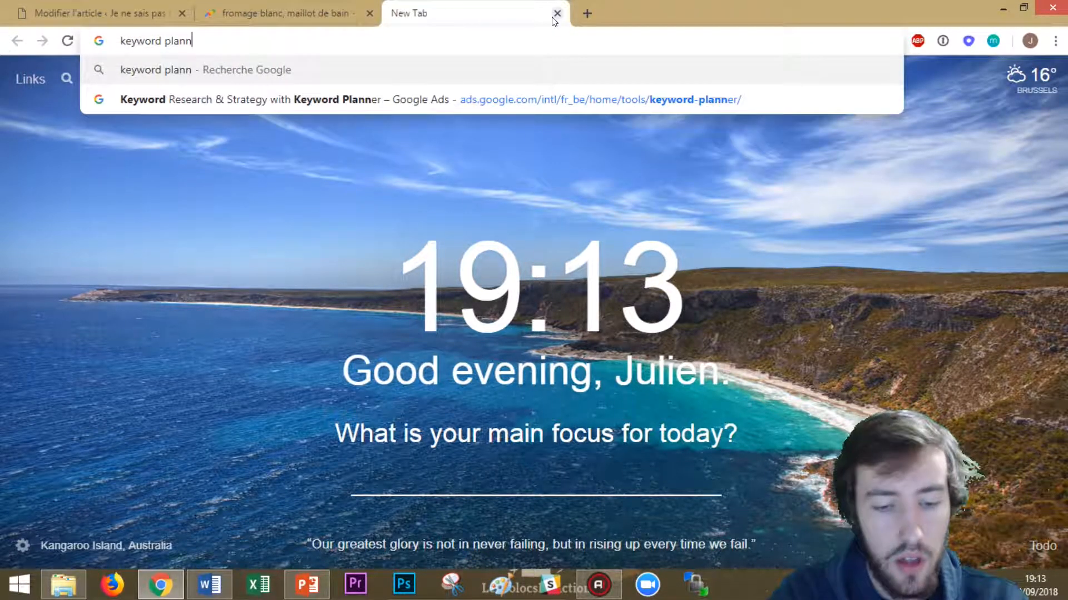
text(er)
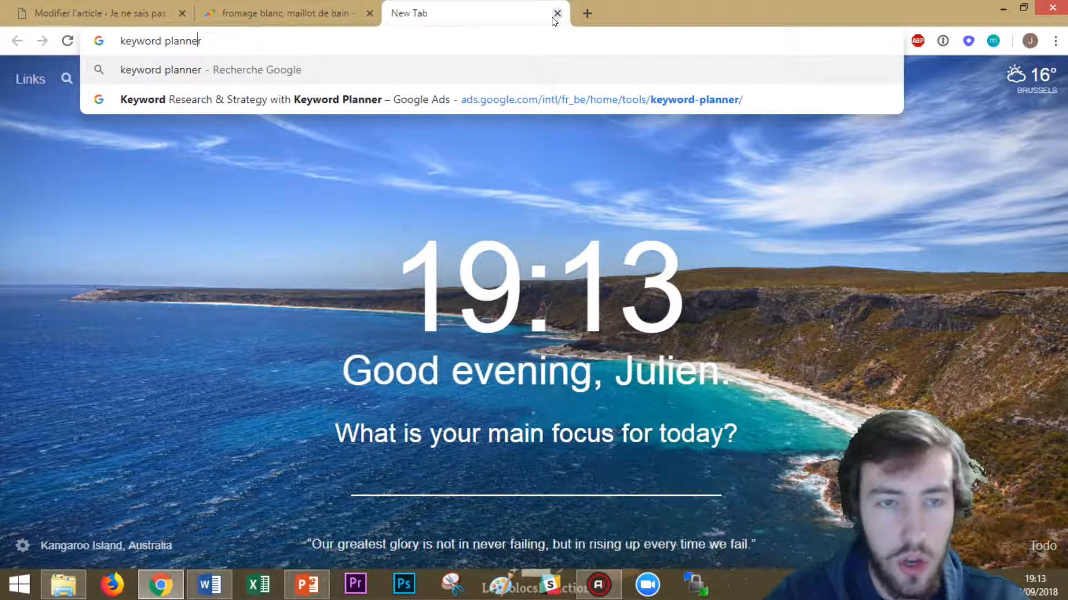
text(google)
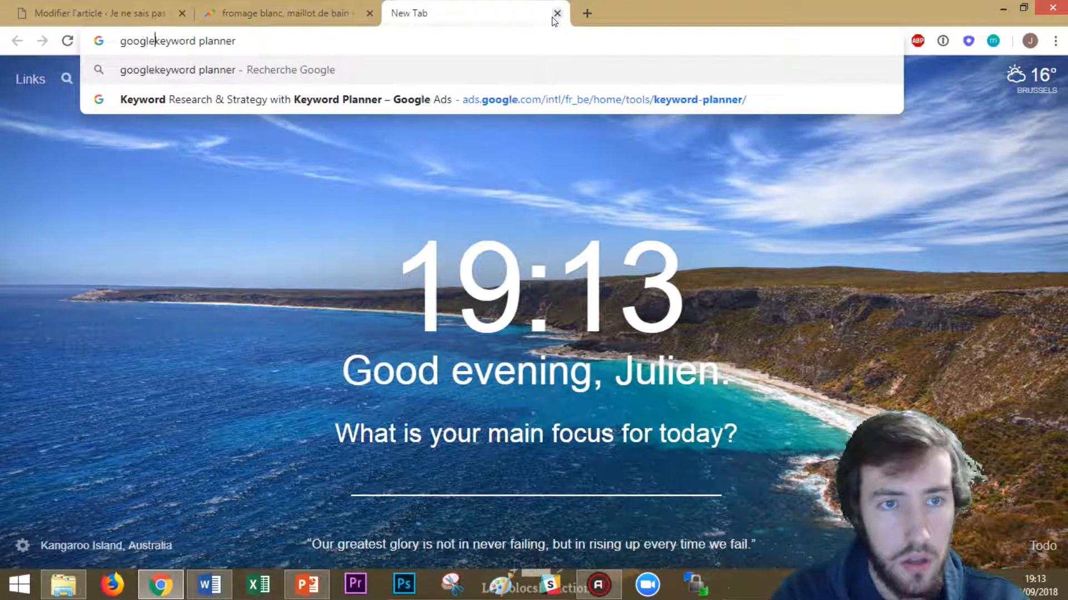
key(Return)
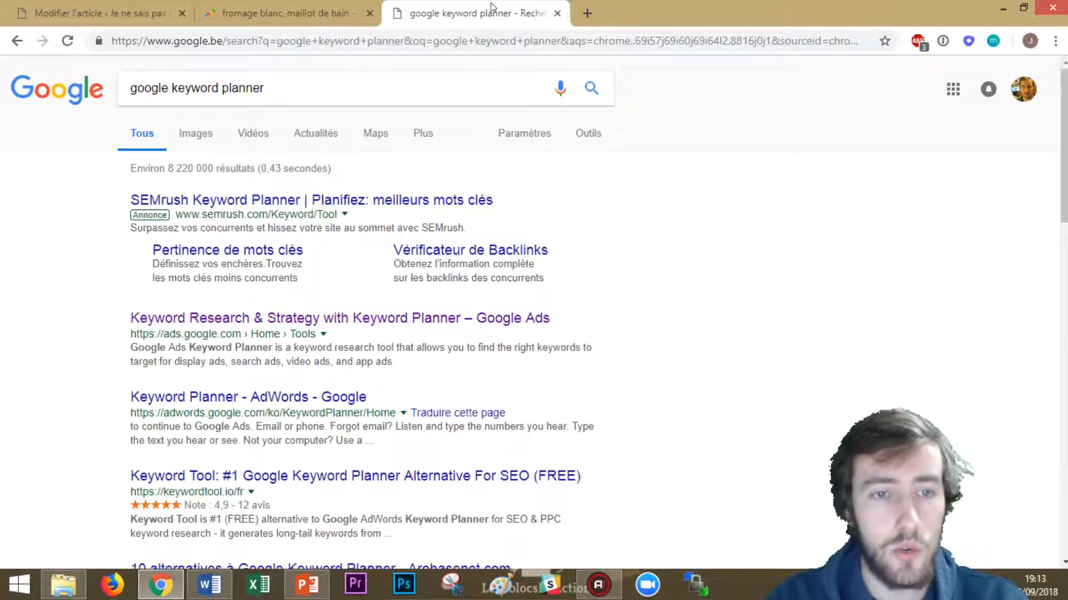
click(326, 319)
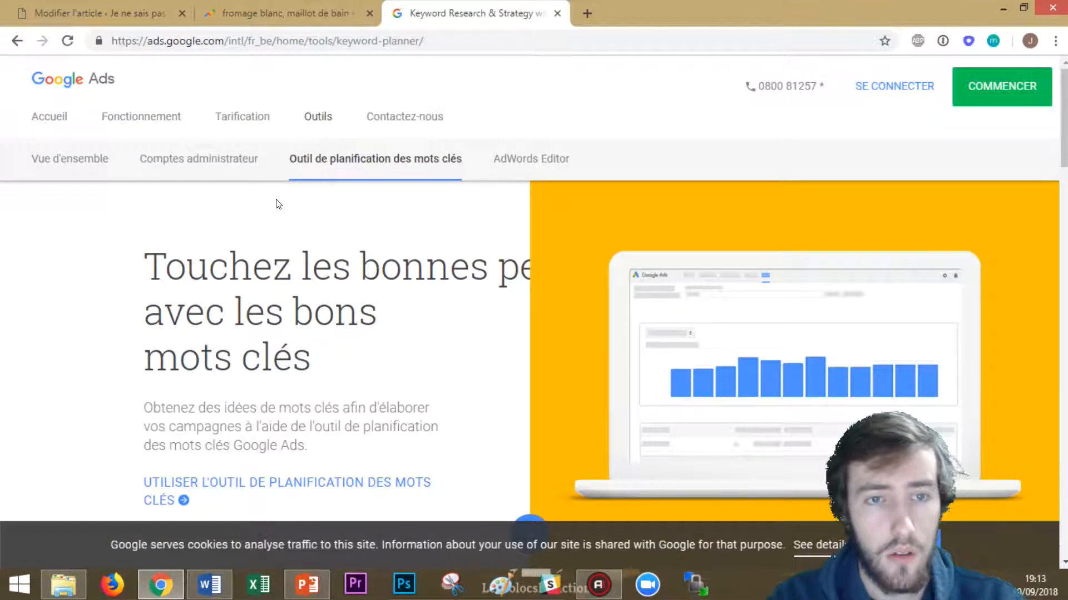
Step: Launch the keyword planning tool, close its introduction page, and switch Google Ads to the other personal Gmail account
click(255, 485)
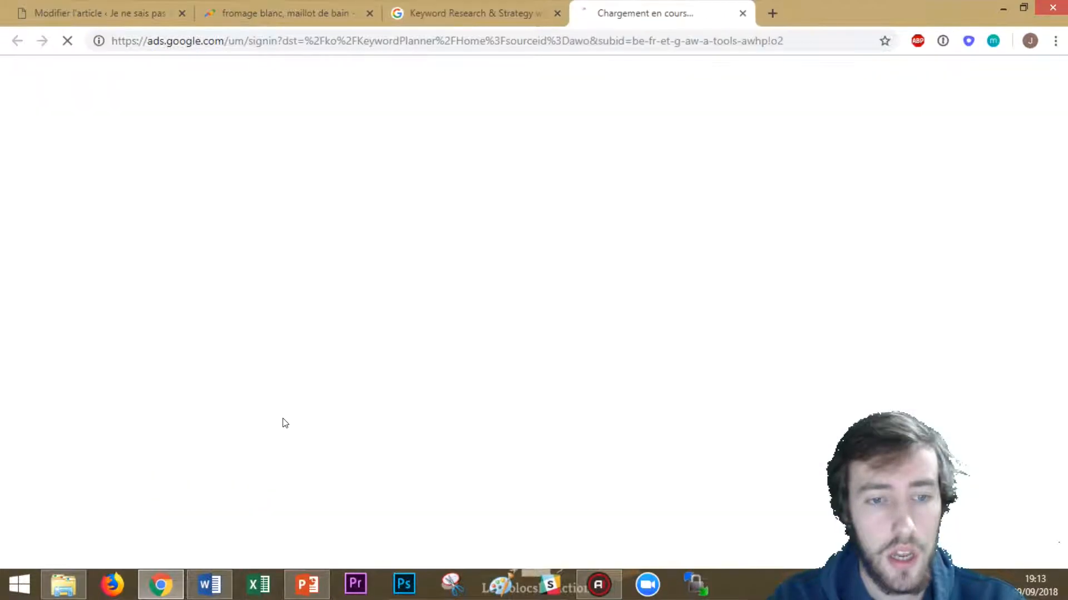
click(555, 9)
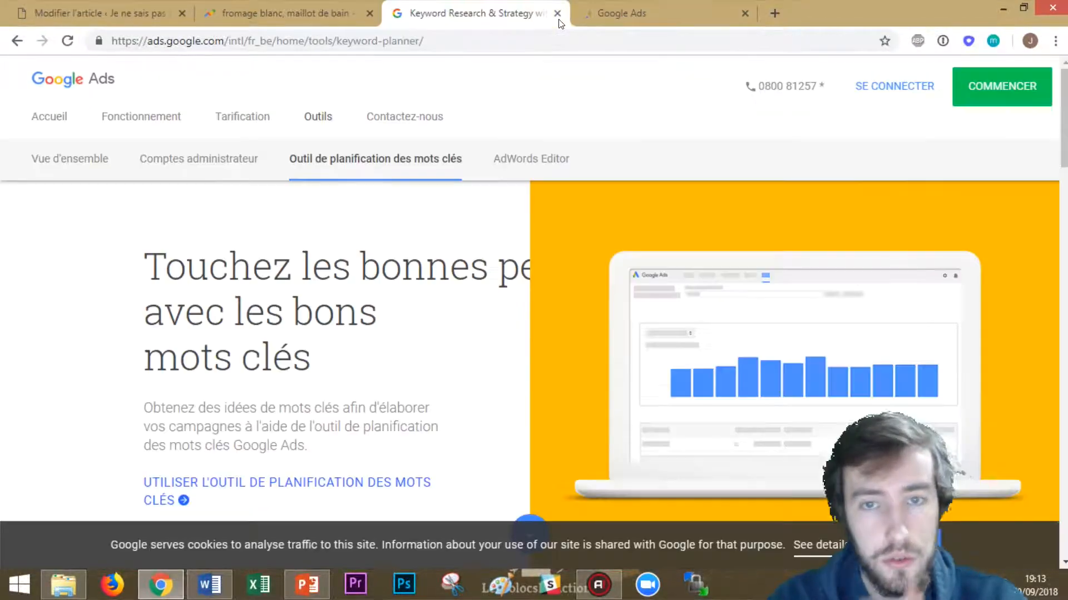
click(558, 14)
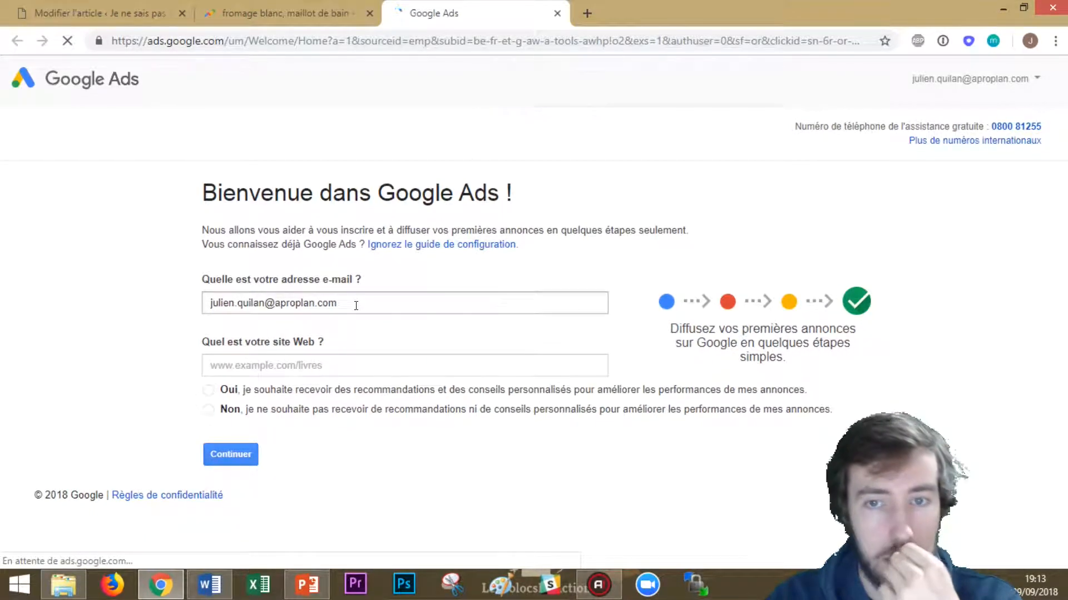
click(970, 78)
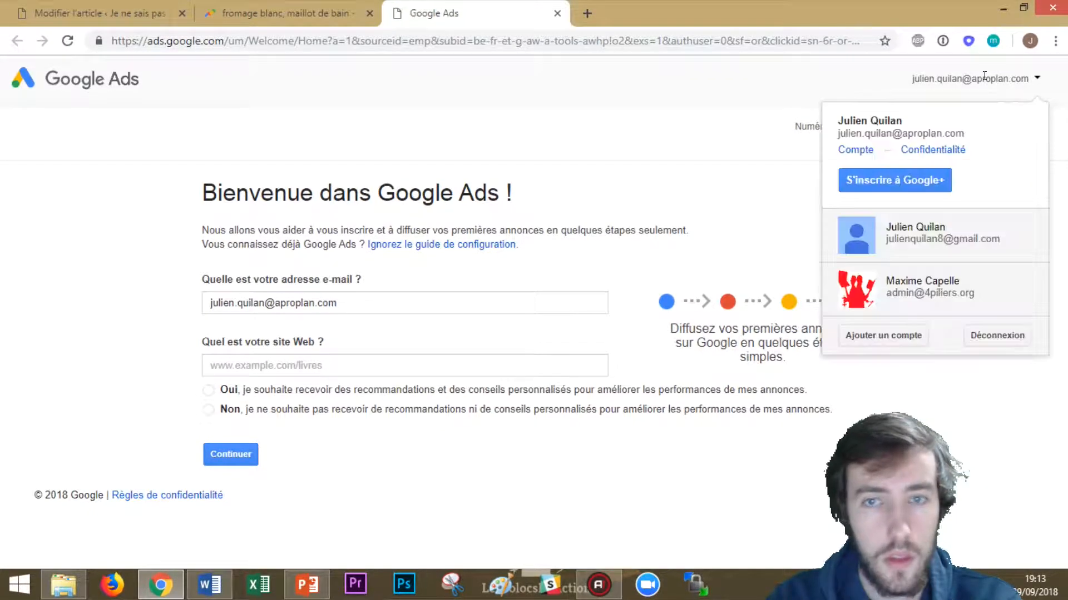
click(1012, 239)
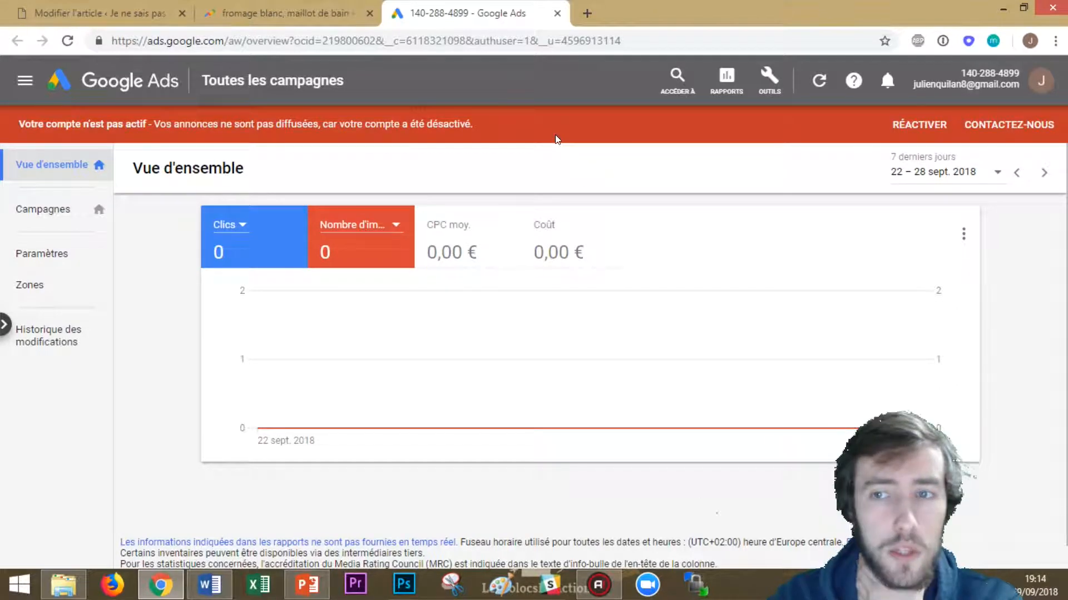
Step: Open the Outil de planification des mots clés and start a search for new keywords
click(774, 80)
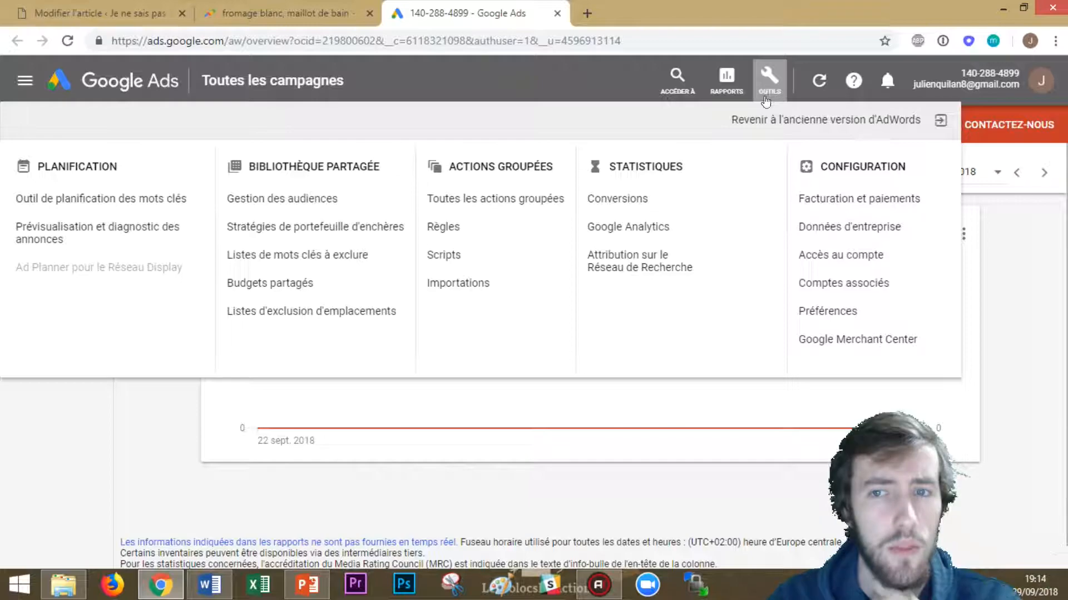
click(147, 201)
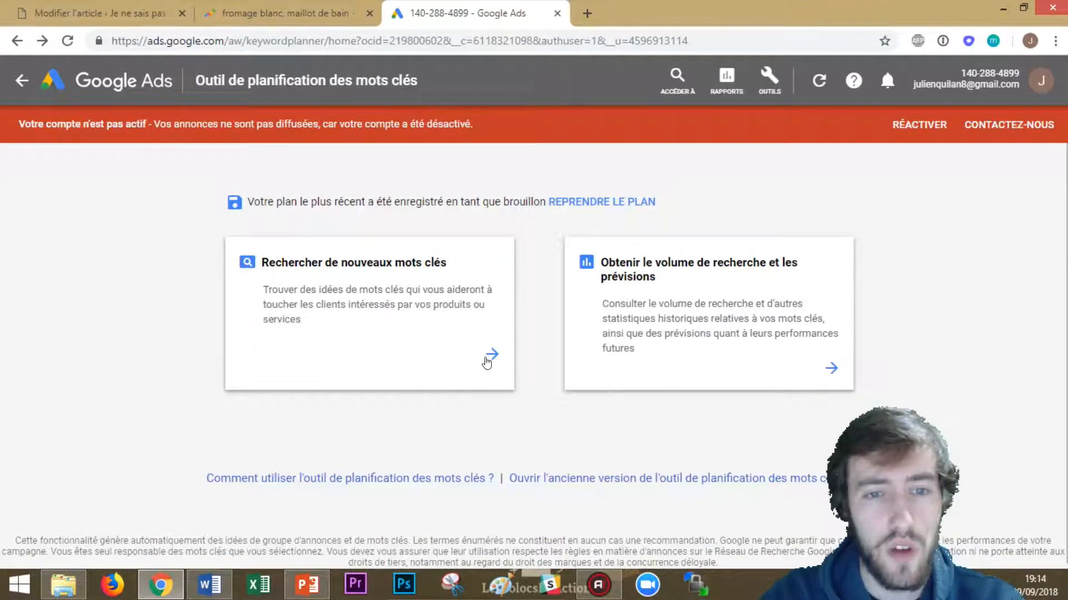
click(491, 356)
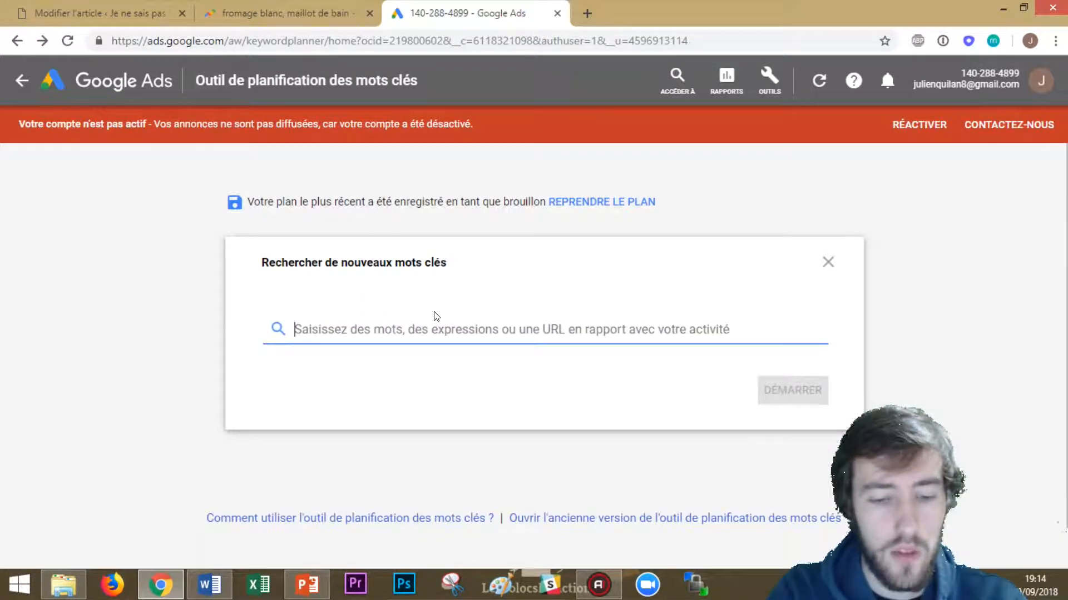
Step: Enter the keyword "fromage blanc" and get its keyword ideas
text(fraomag)
key(BackSpace)
key(BackSpace)
key(BackSpace)
key(BackSpace)
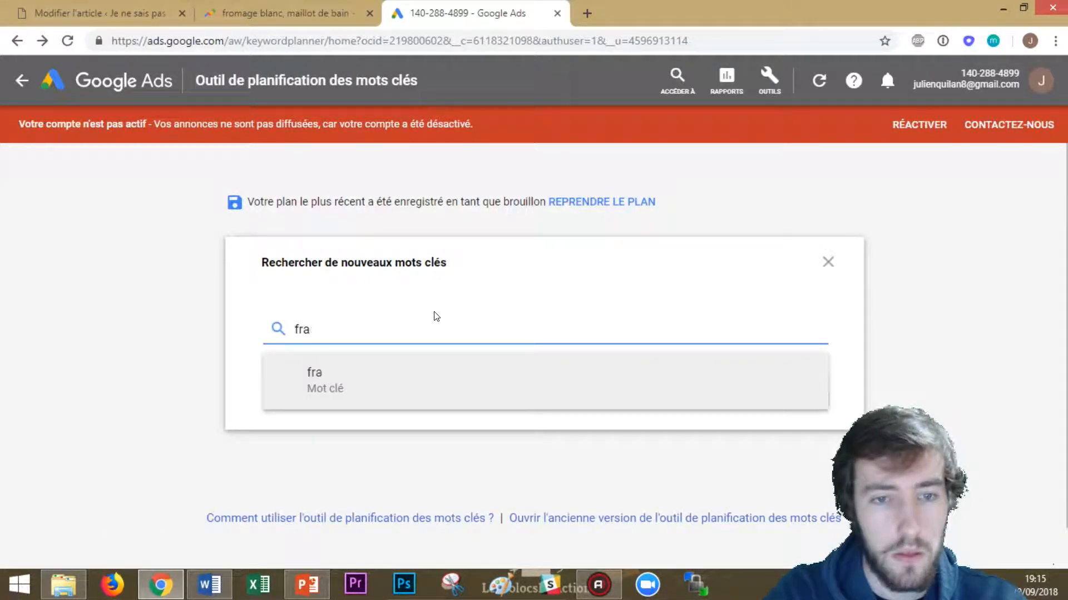
text(omage blanc)
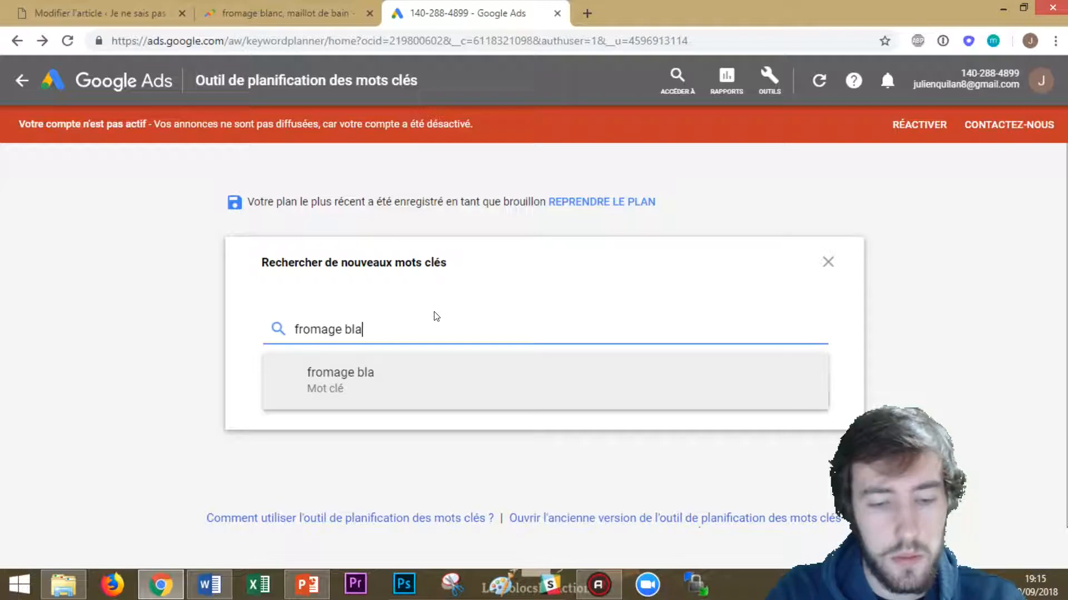
key(Return)
key(Return)
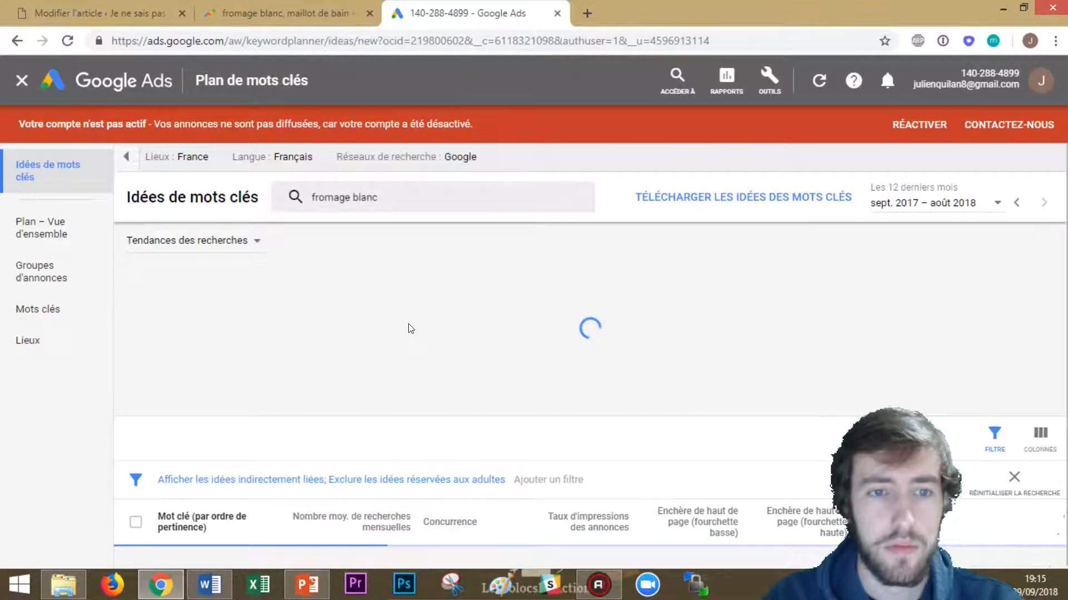
Step: Look over the keyword ideas and sort them by average monthly searches in descending order
scroll(604, 238, down, 2)
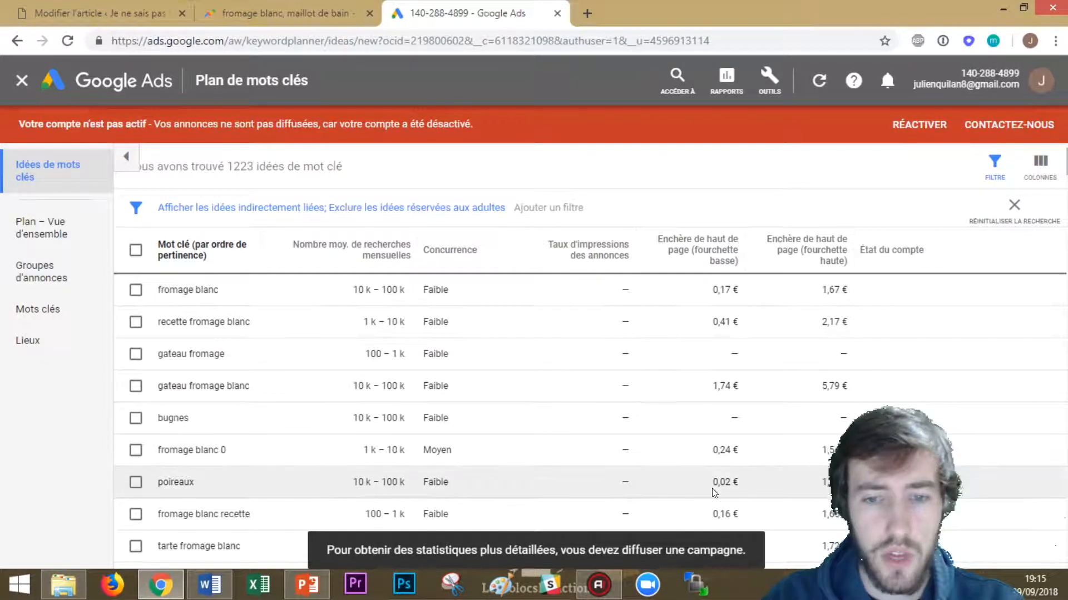
scroll(602, 262, up, 2)
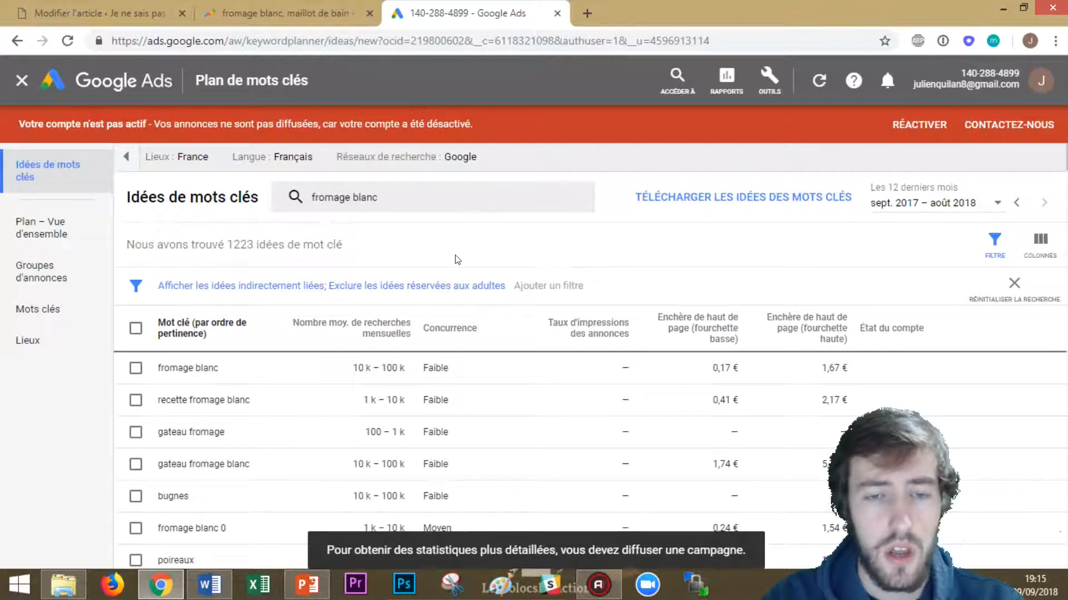
scroll(455, 258, down, 2)
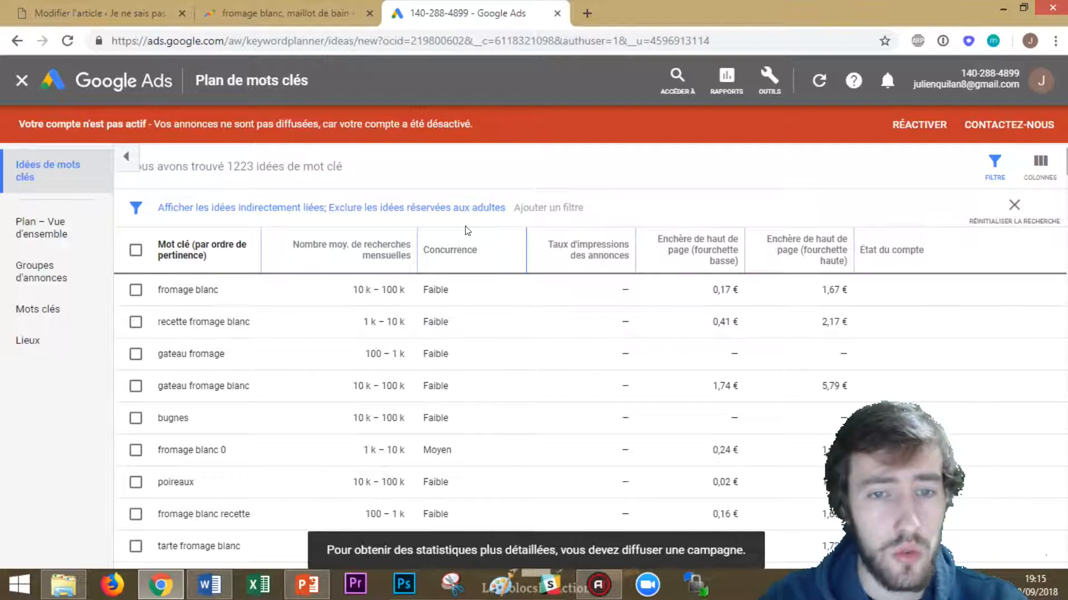
click(385, 249)
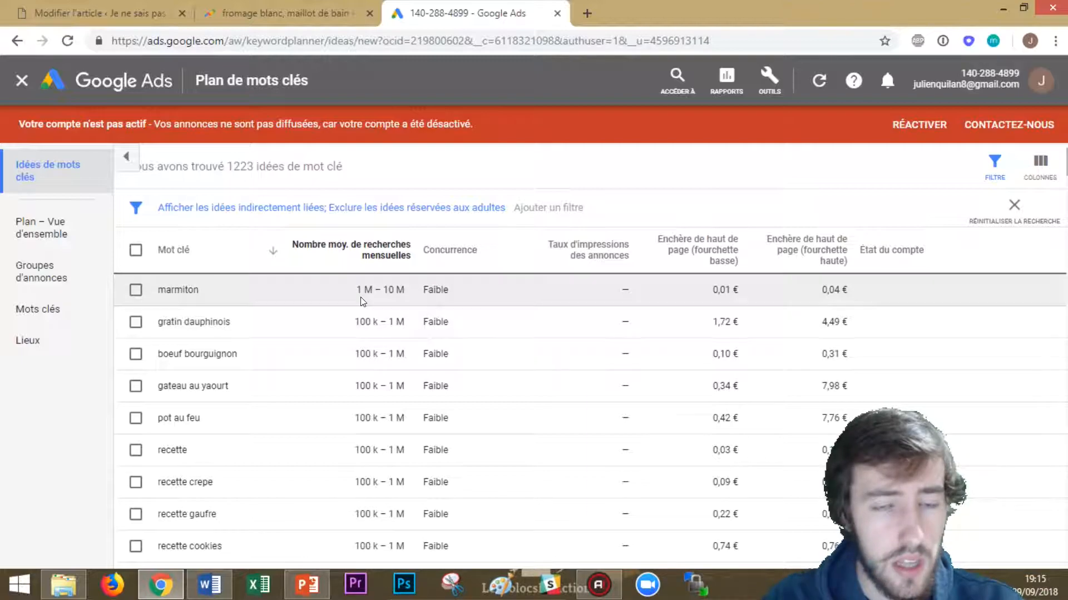
Step: Examine the average monthly search ranges across the sorted keyword ideas, highlighting those for "recette pomme de ter…" and "fromage"
scroll(363, 271, up, 2)
scroll(414, 333, down, 2)
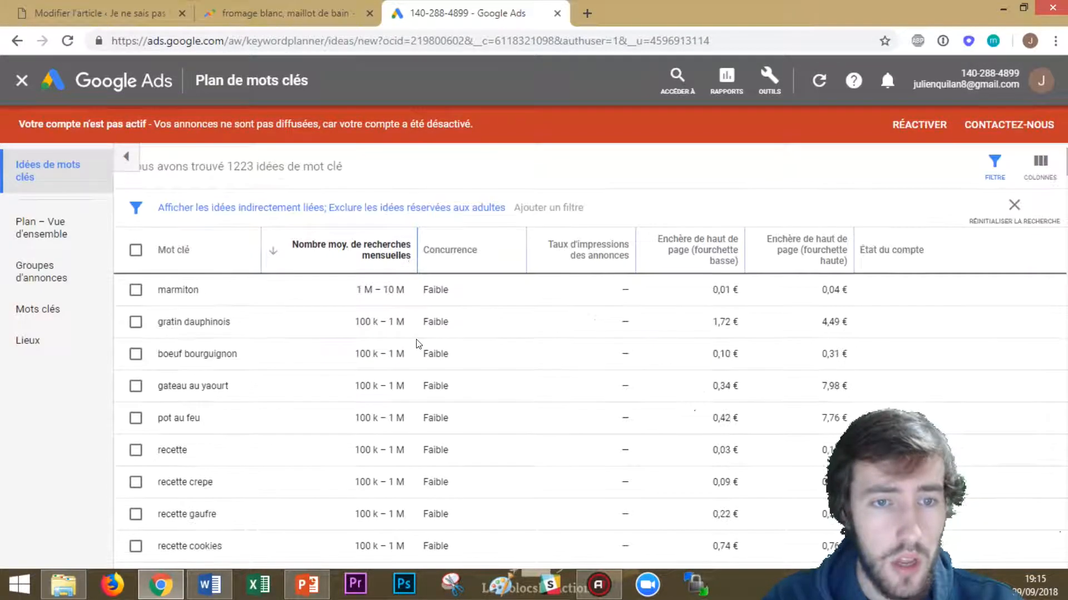
mouse_move(340, 251)
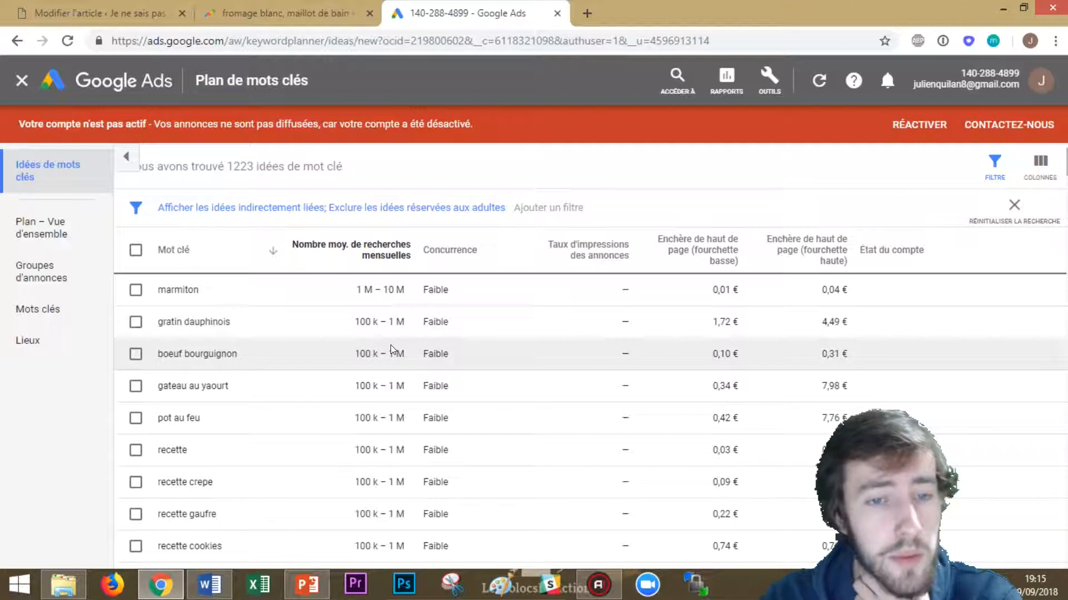
scroll(390, 343, down, 5)
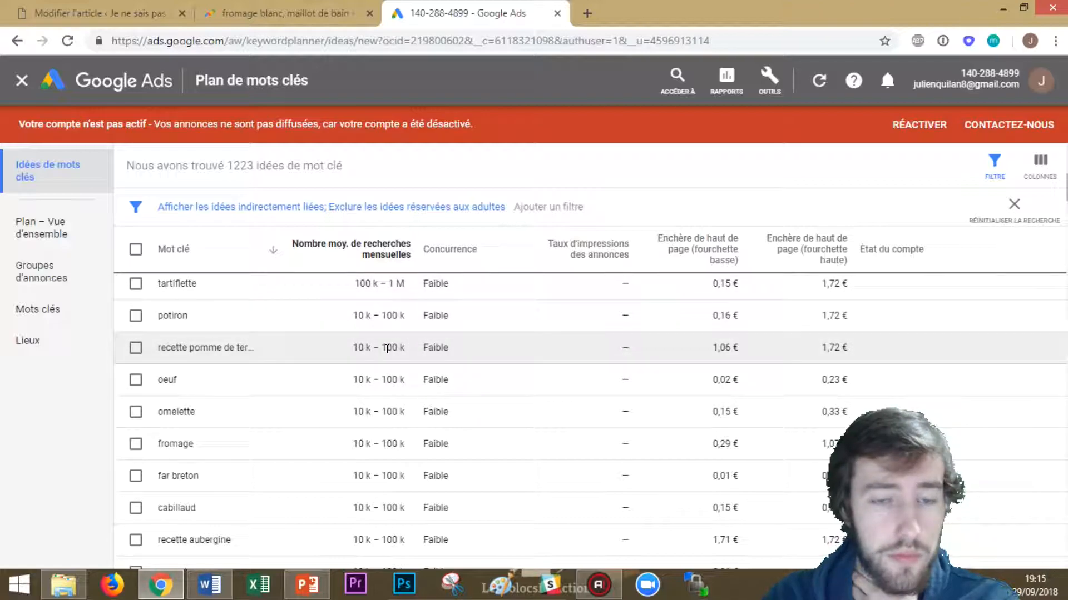
drag(352, 343, 403, 346)
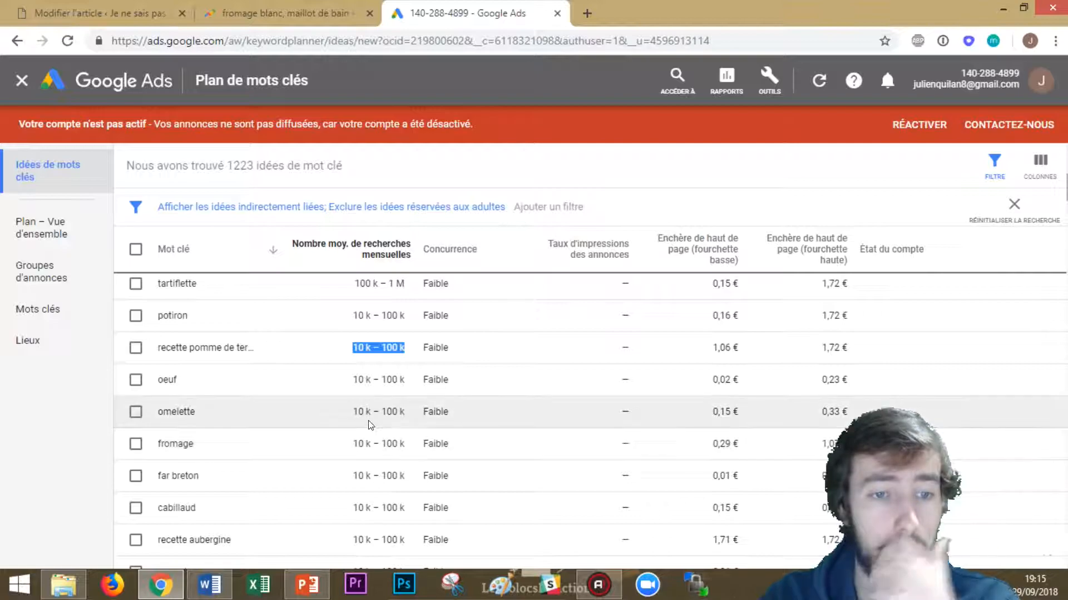
scroll(368, 422, down, 2)
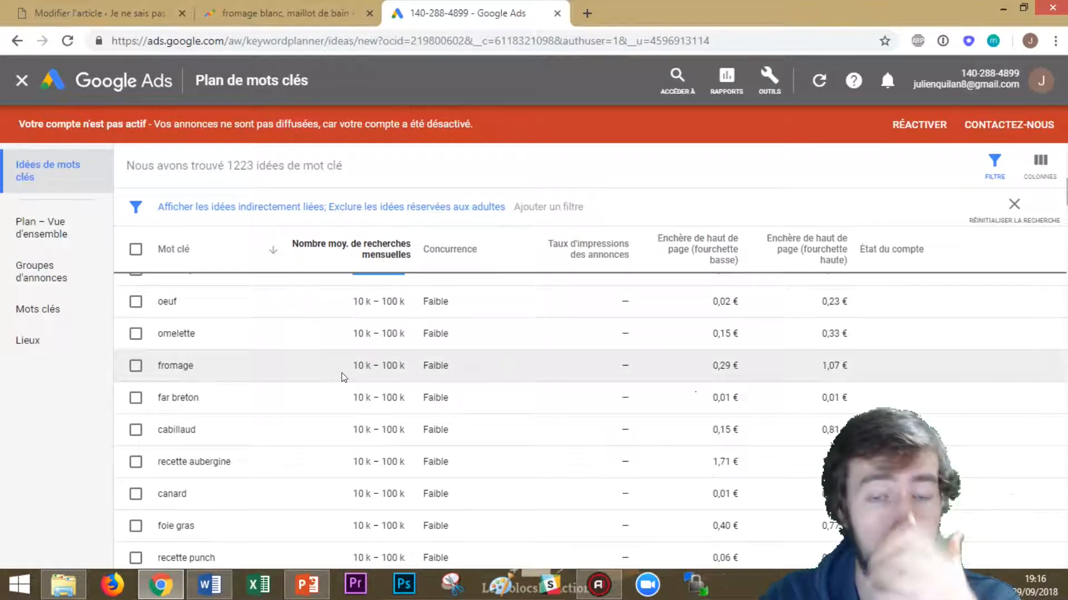
drag(348, 365, 409, 368)
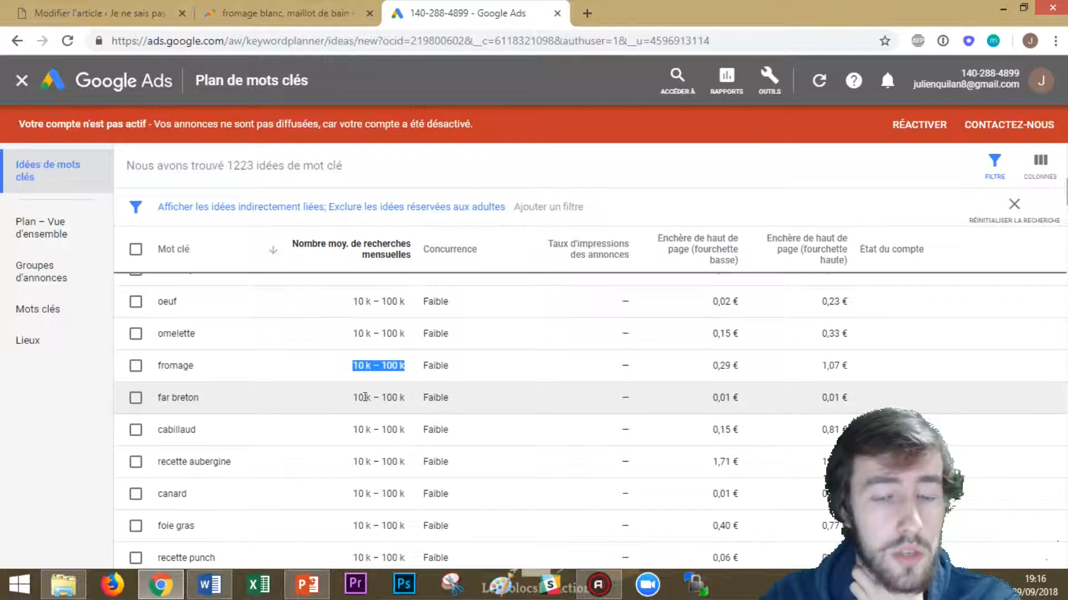
scroll(360, 410, down, 2)
scroll(360, 414, down, 8)
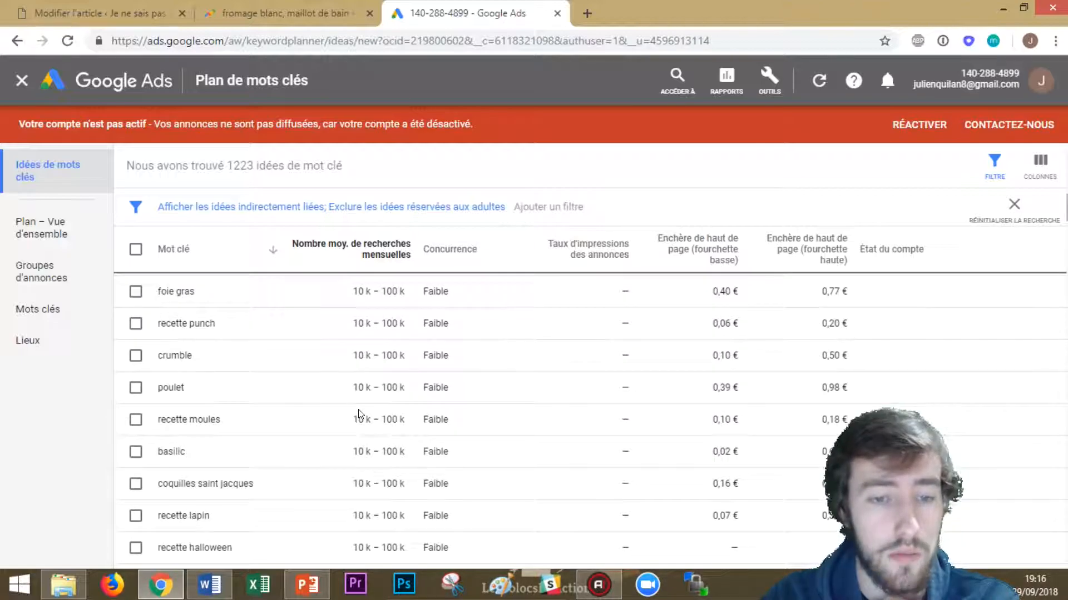
scroll(359, 414, down, 10)
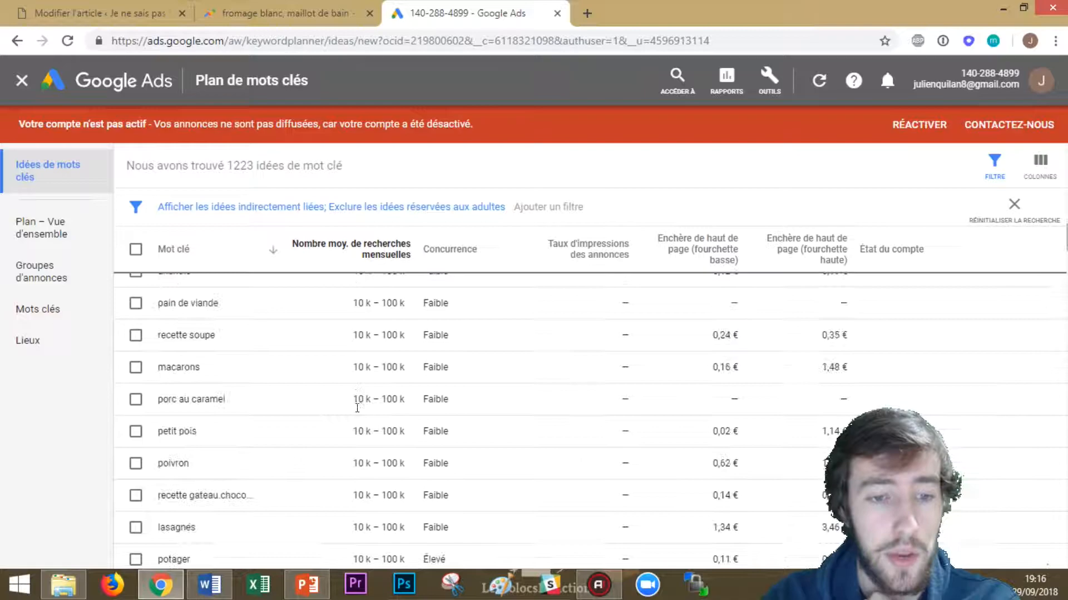
scroll(360, 414, up, 3)
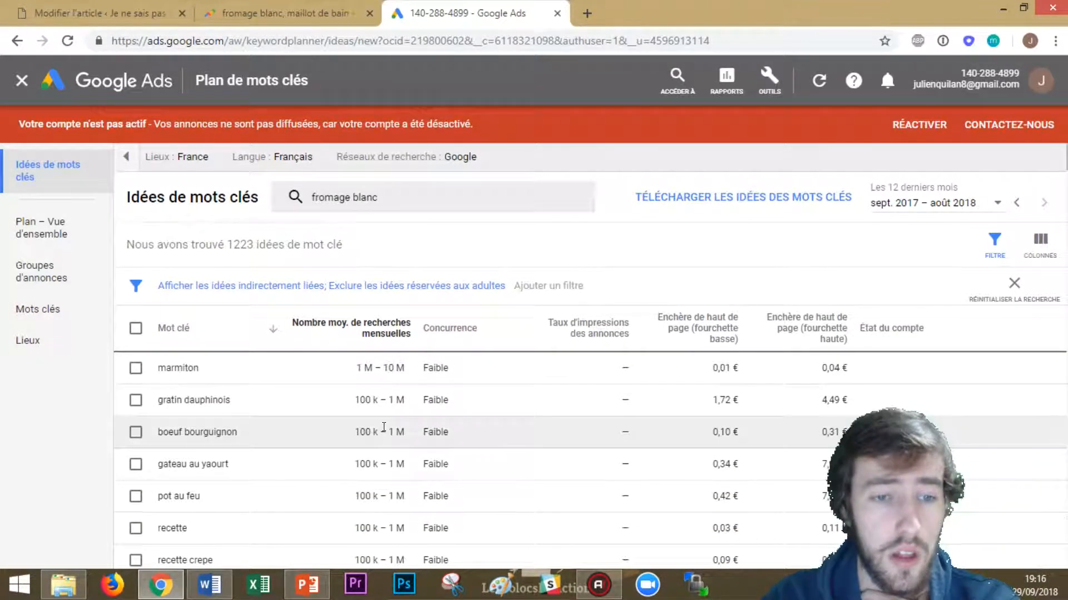
Step: Replace the keyword "fromage blanc" with "restaurant japonais" and get its keyword ideas
click(393, 200)
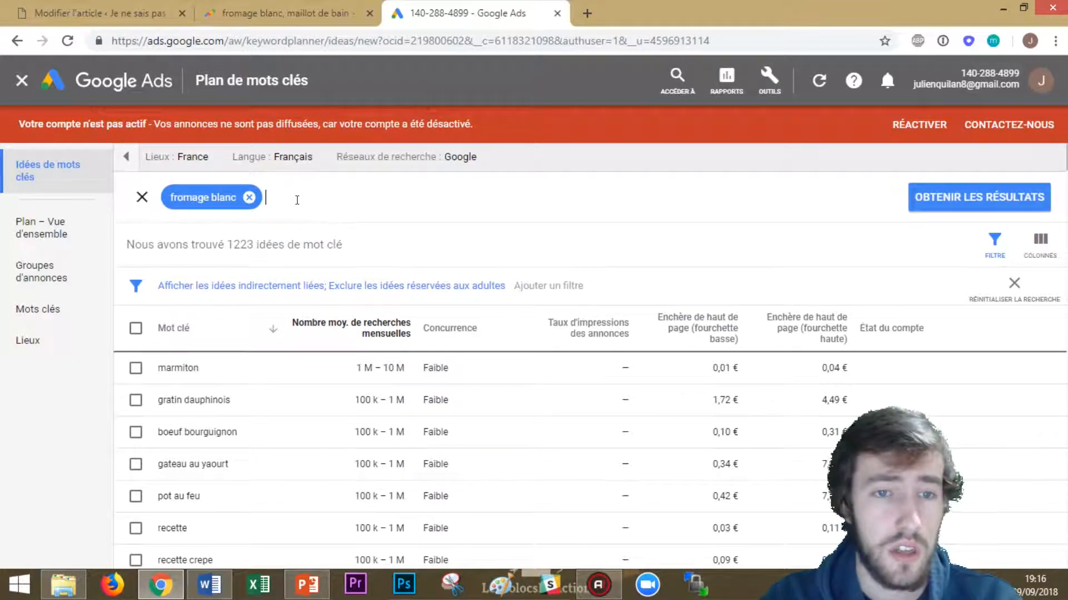
click(248, 198)
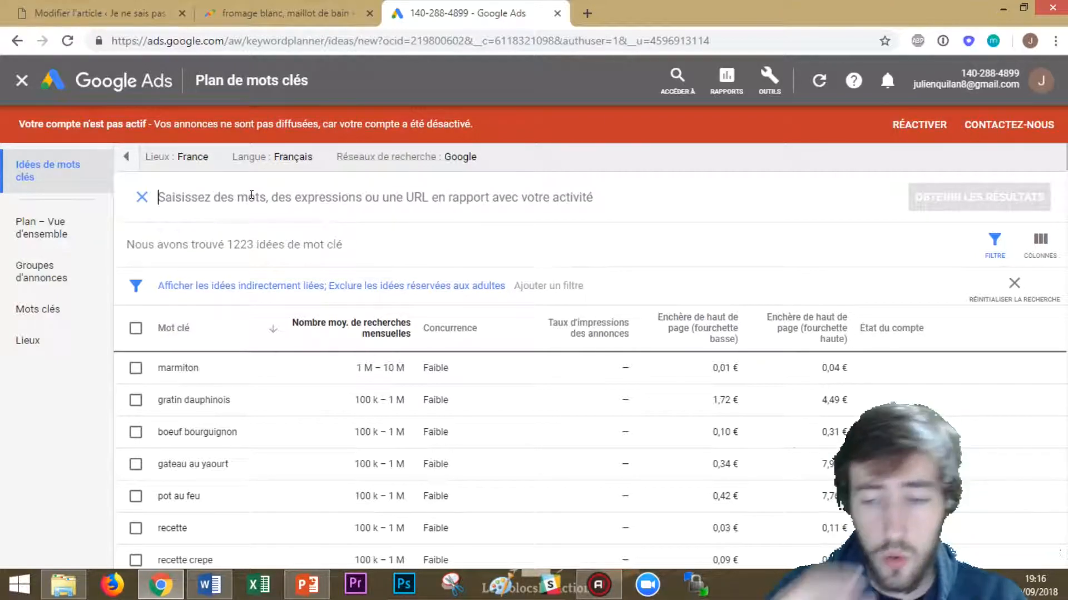
text(resta)
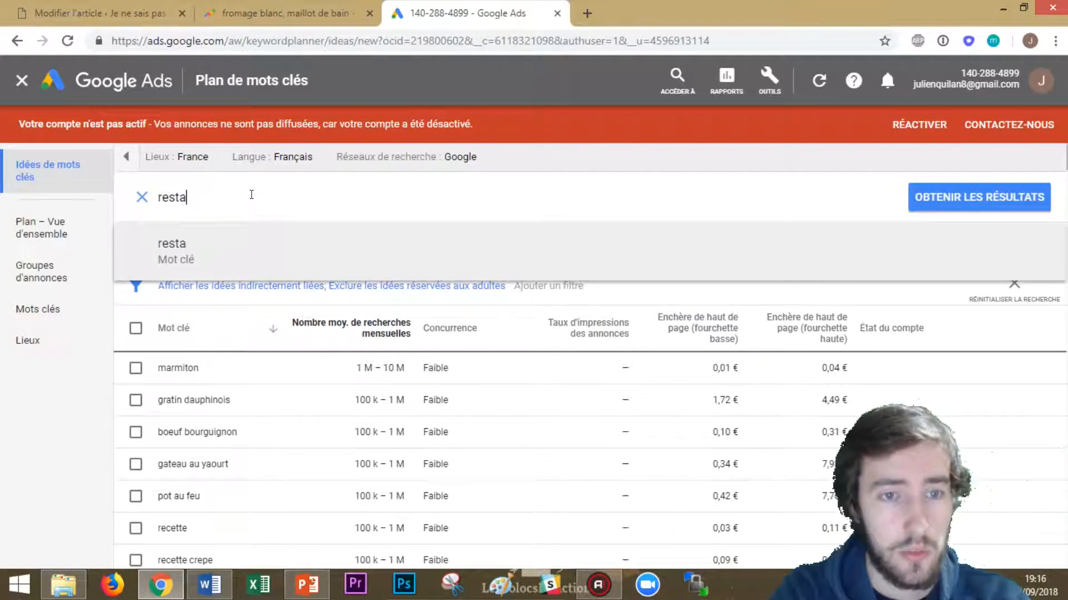
text(urant japonais)
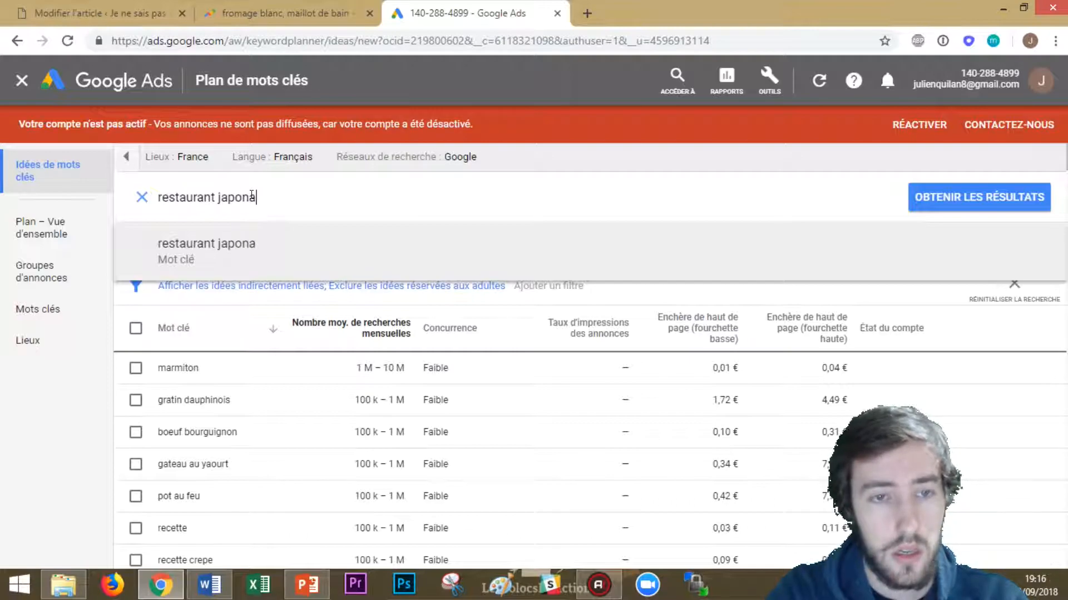
key(Return)
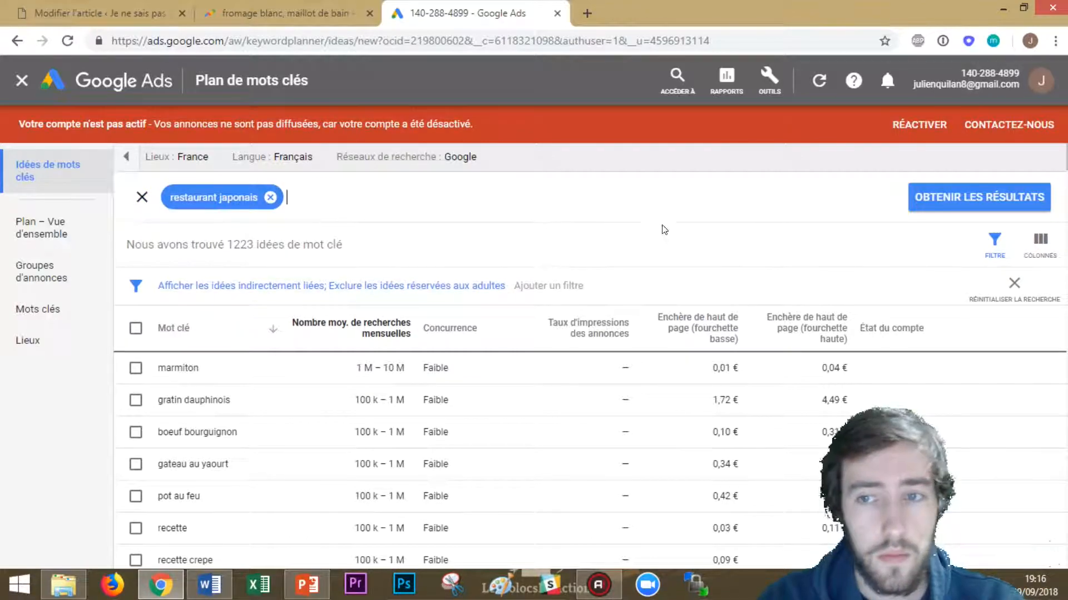
click(970, 196)
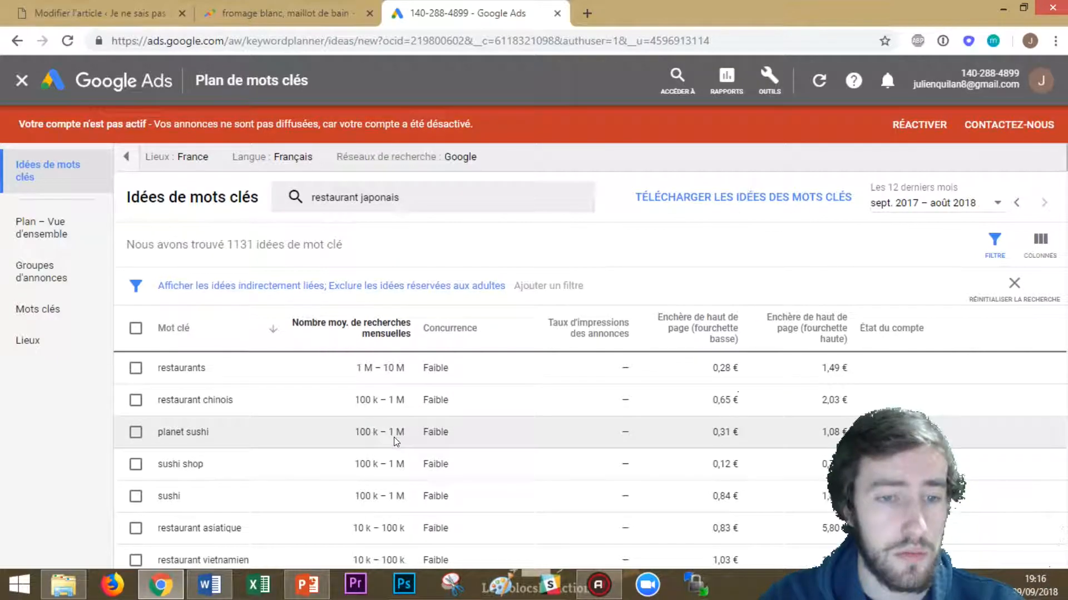
Step: Look through the keyword ideas and highlight the average monthly search range of "restaurant japonais"
scroll(357, 484, down, 1)
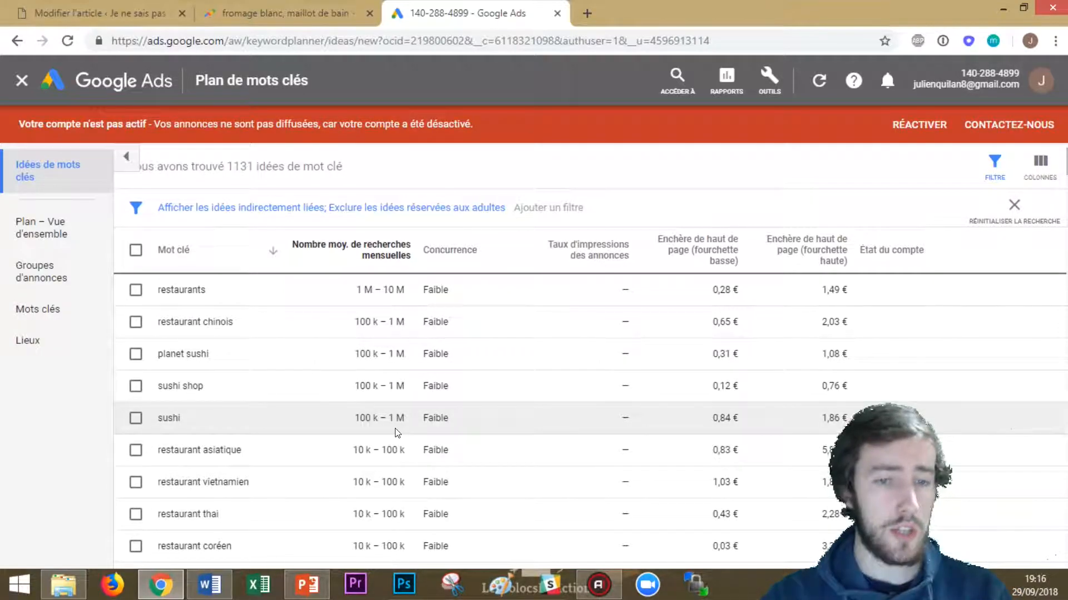
scroll(384, 449, down, 3)
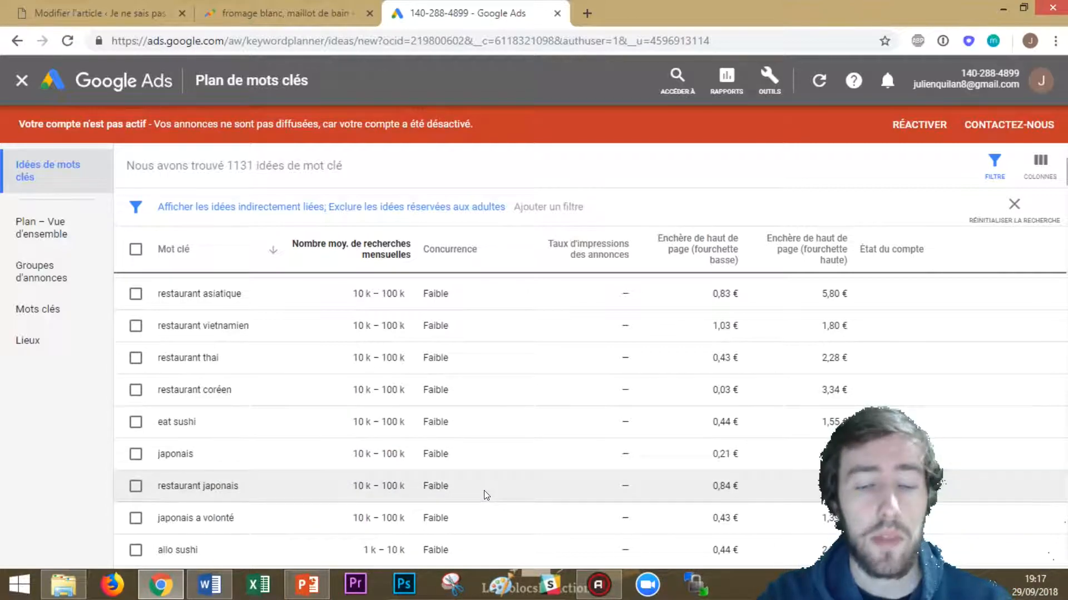
drag(352, 486, 410, 484)
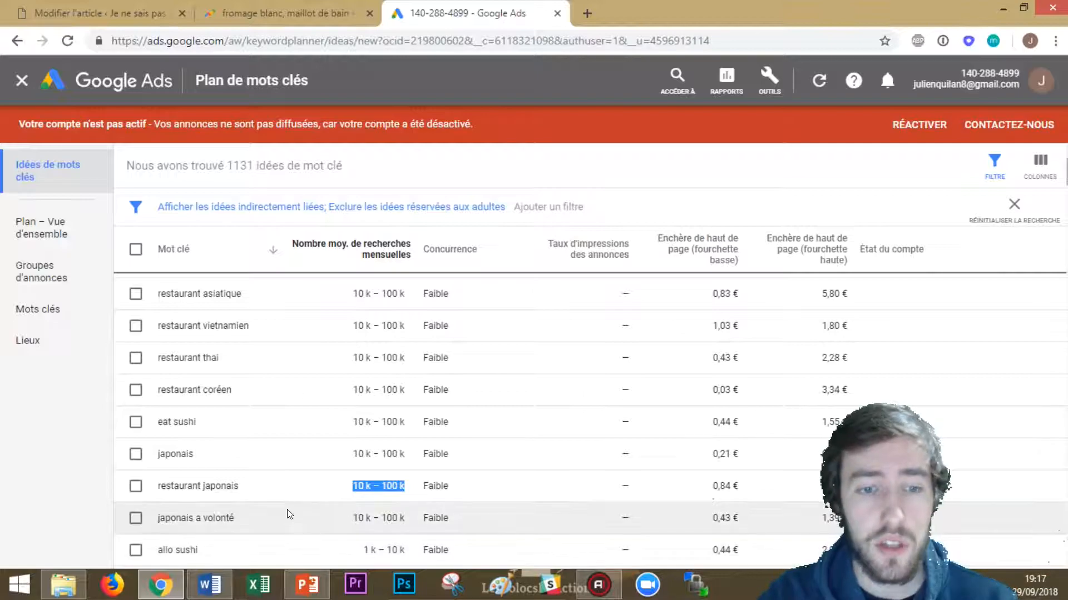
Step: Get the keyword ideas for "restaurant japonais bruxelles" and sort them by relevance
scroll(334, 361, up, 4)
click(366, 190)
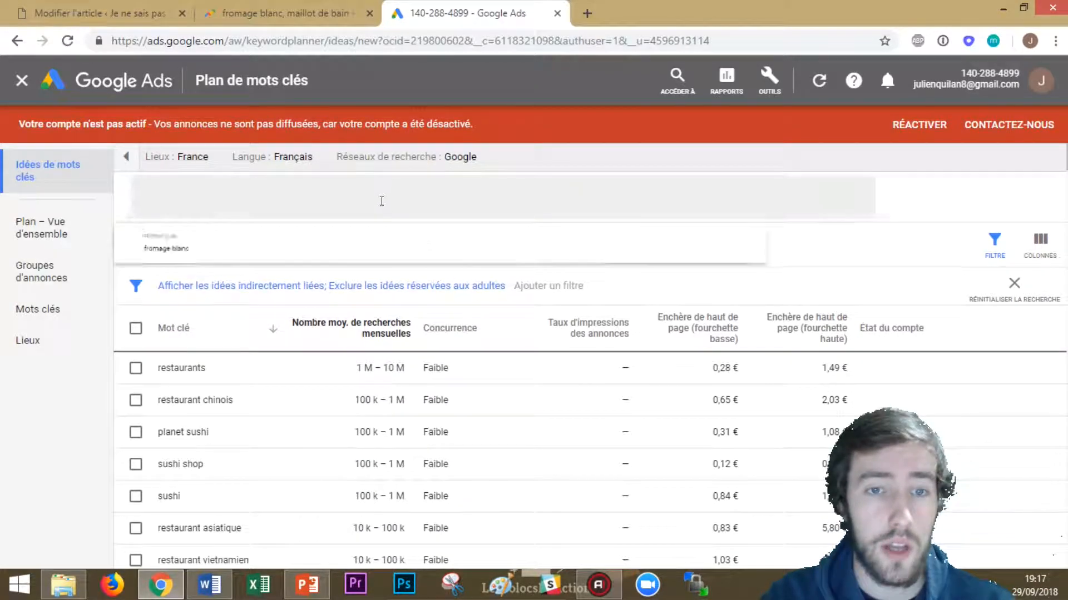
text(restuaran)
key(BackSpace)
key(BackSpace)
key(BackSpace)
key(BackSpace)
key(BackSpace)
text(a)
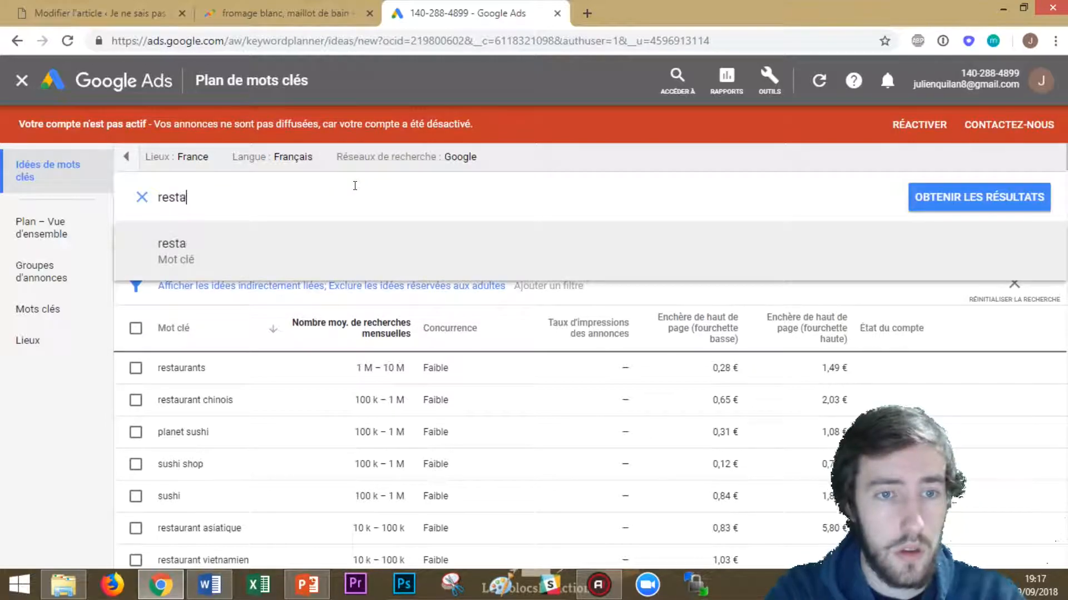
text(urant japonais)
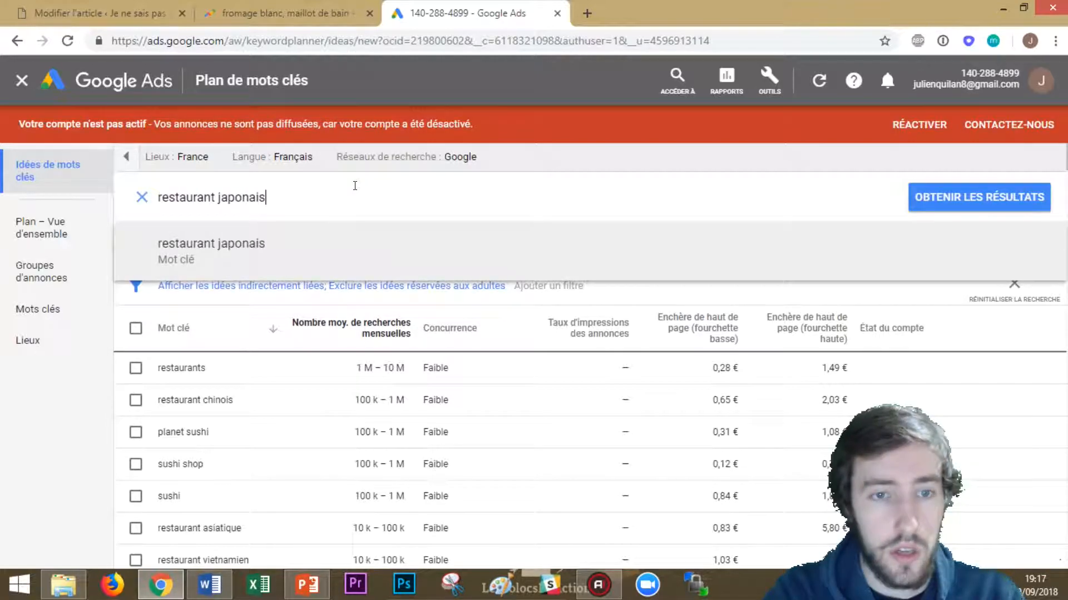
text( bruxelles)
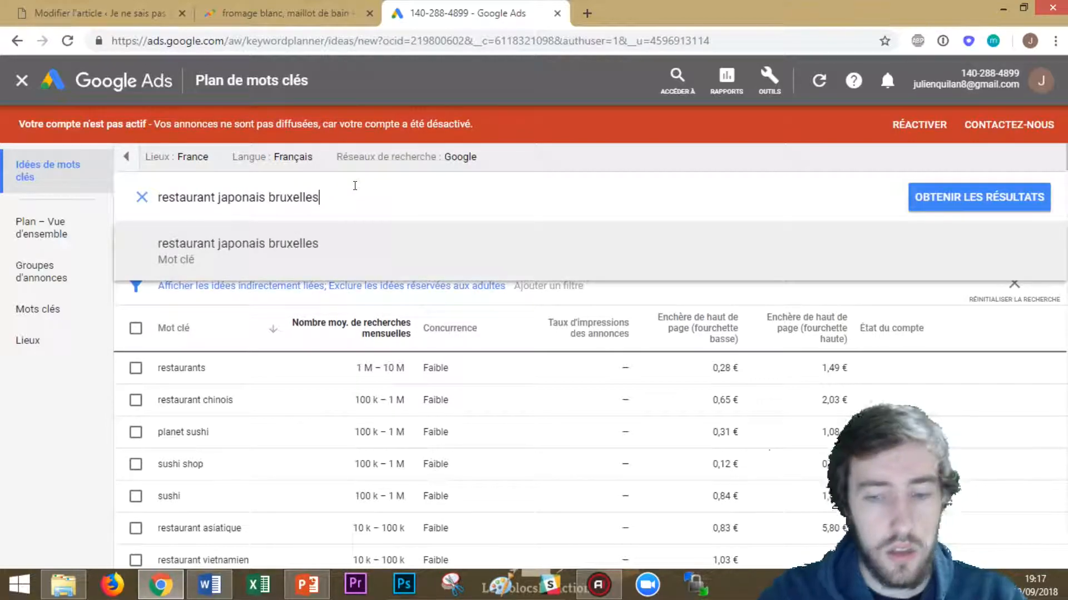
key(Return)
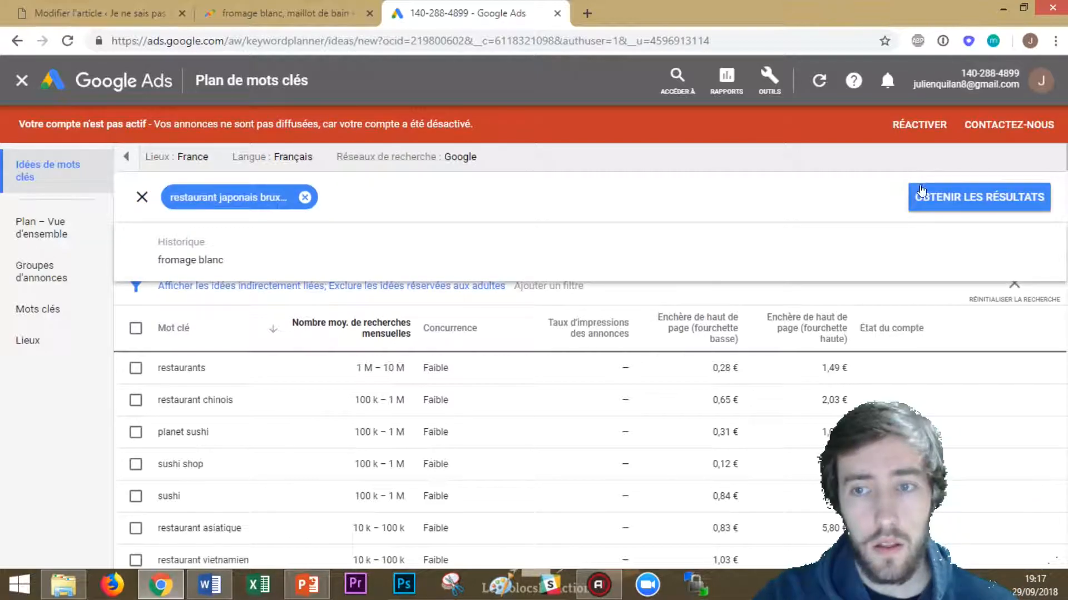
click(934, 196)
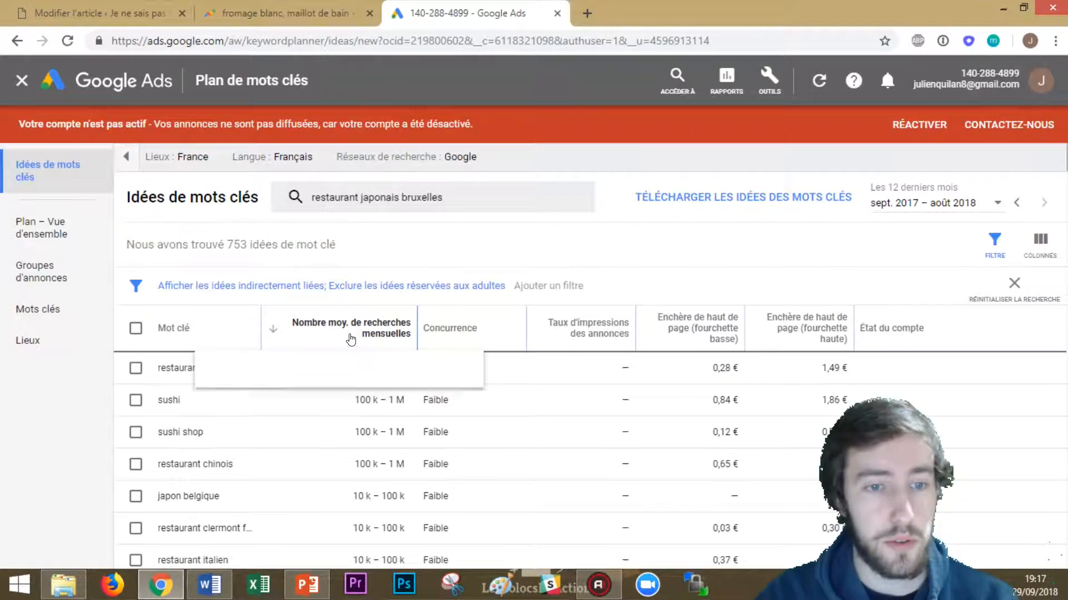
click(214, 334)
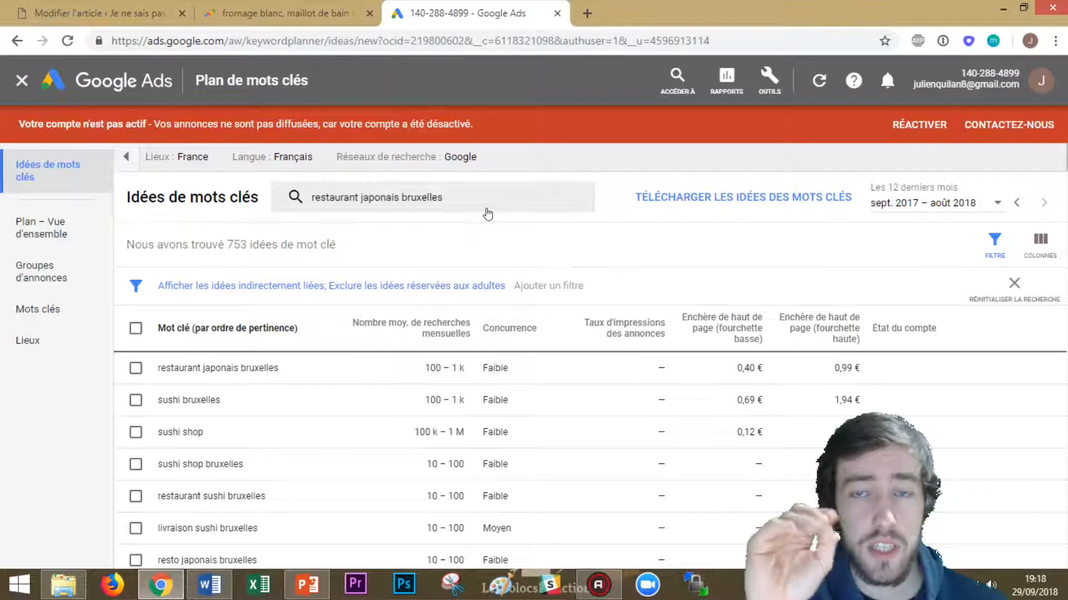
click(443, 324)
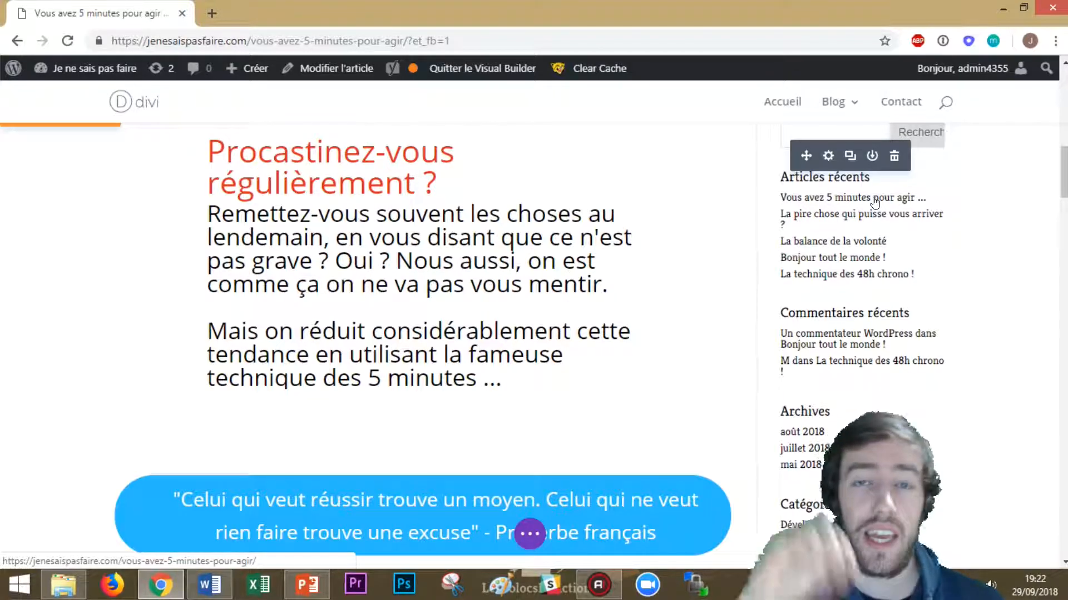
double_click(506, 260)
drag(234, 261, 403, 259)
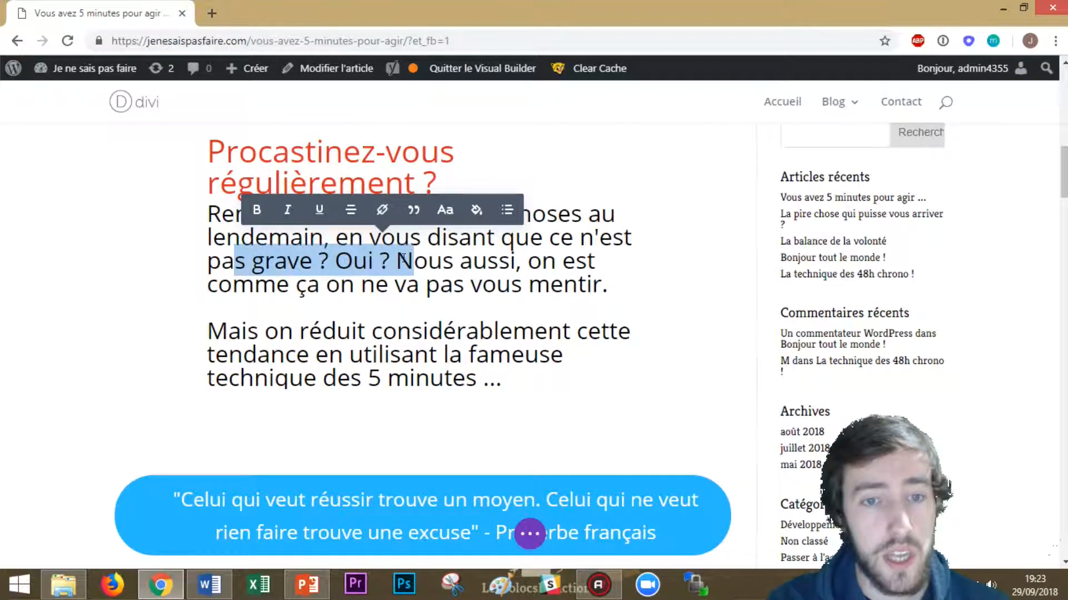
click(403, 209)
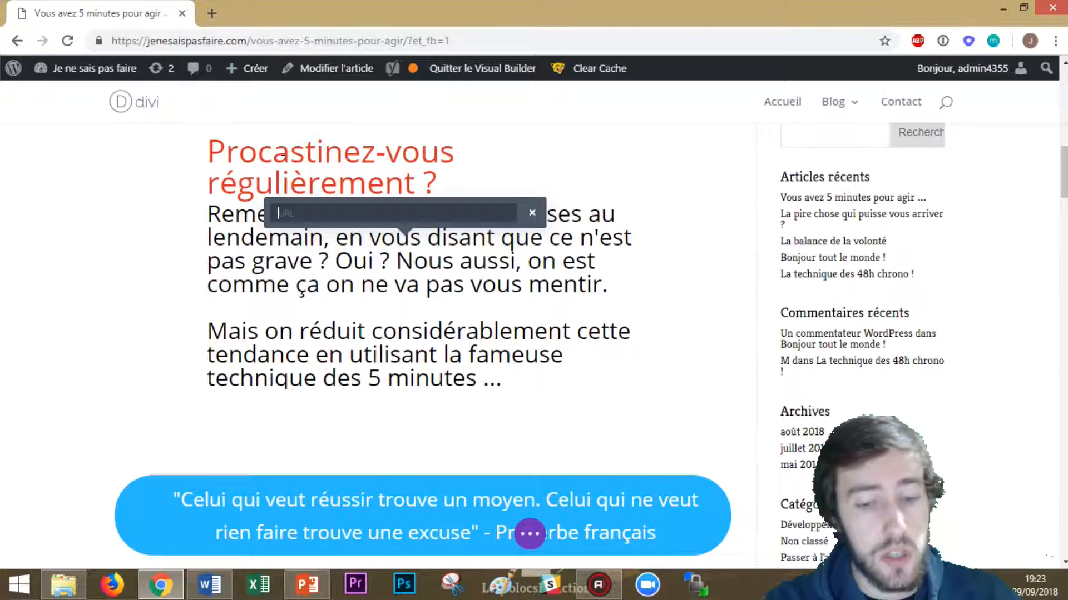
text(hht)
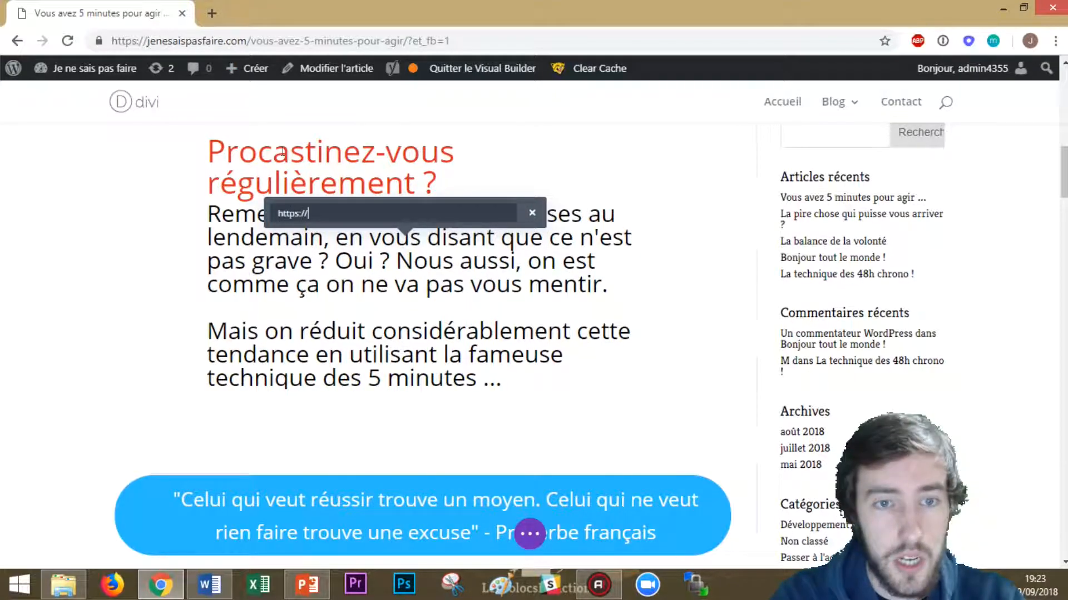
text(ps://lescolocsenaction.com)
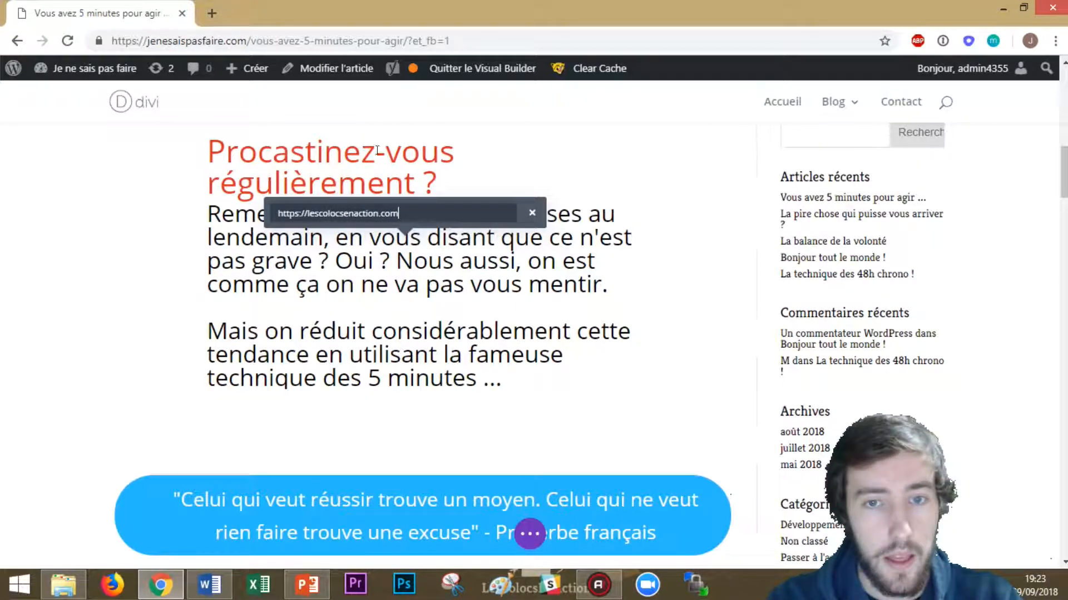
key(Return)
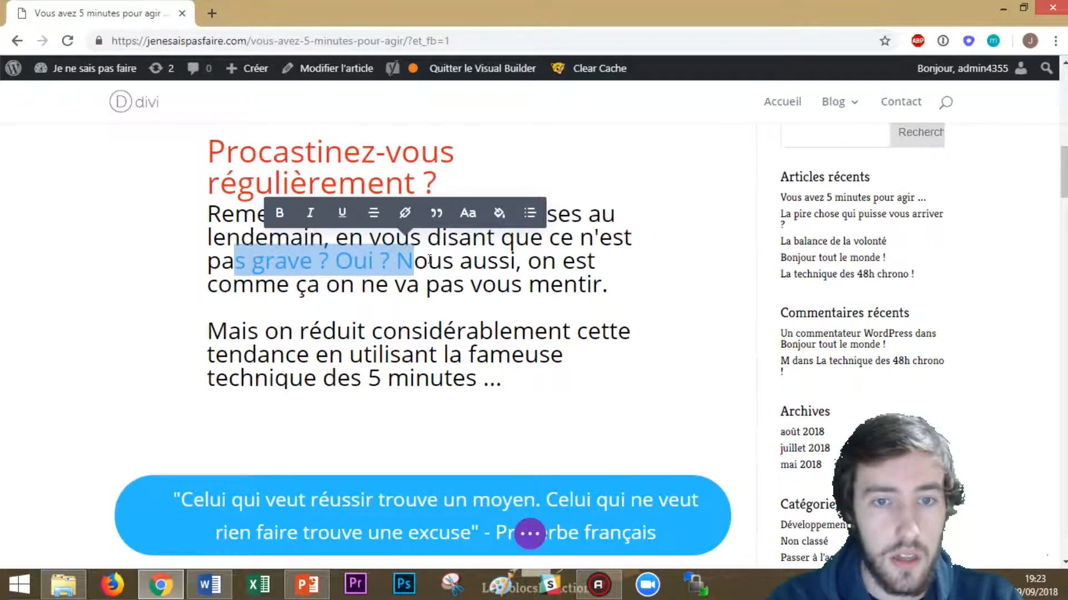
Step: Test the inline link by opening its site, undo the link and leave the inline text editing
click(429, 259)
click(342, 262)
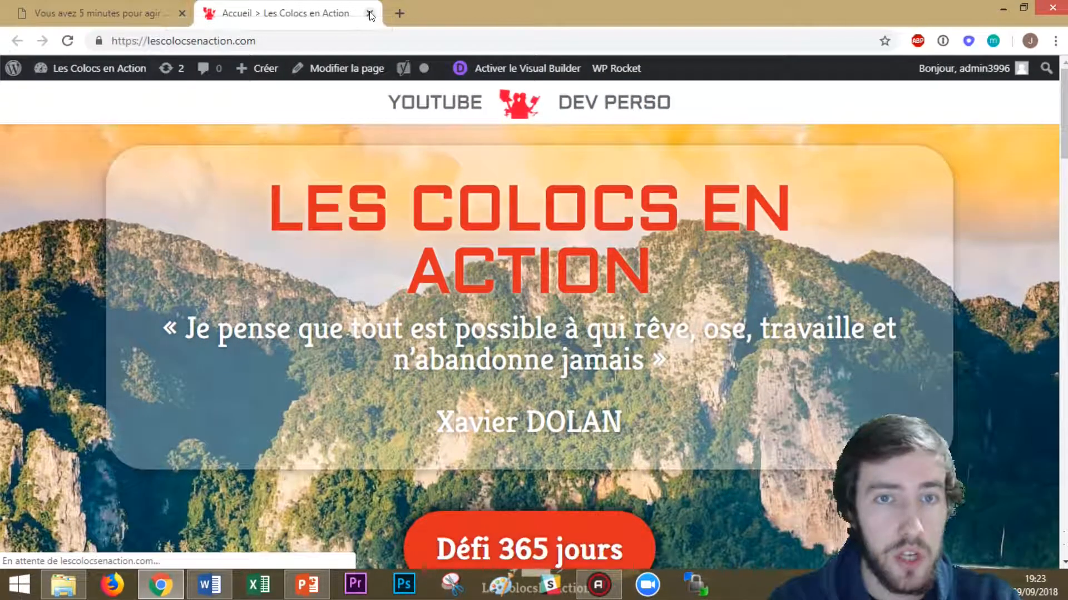
click(370, 15)
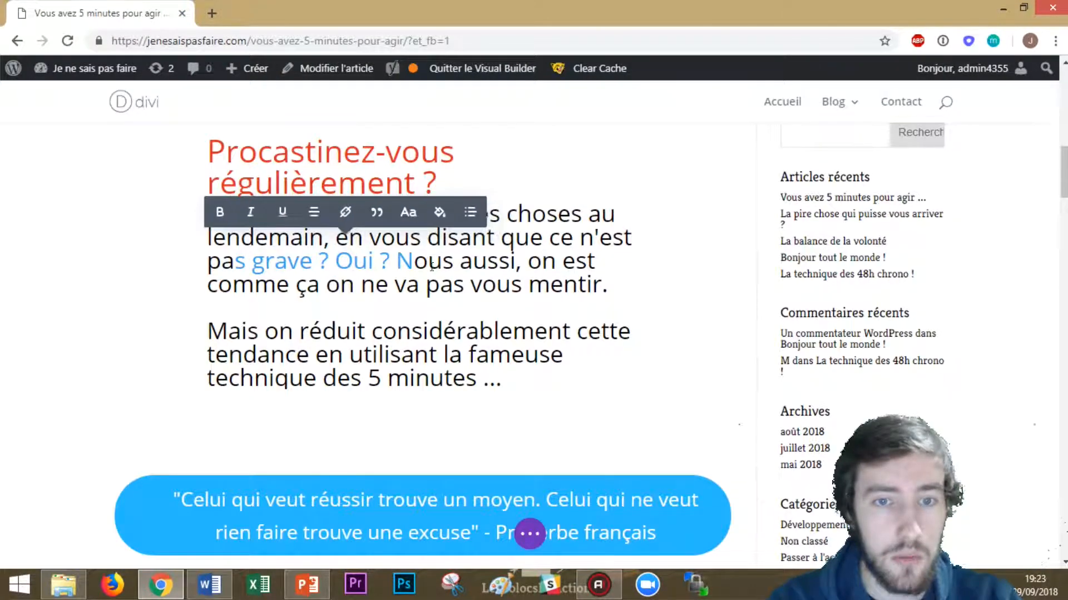
key(ctrl+z)
click(497, 259)
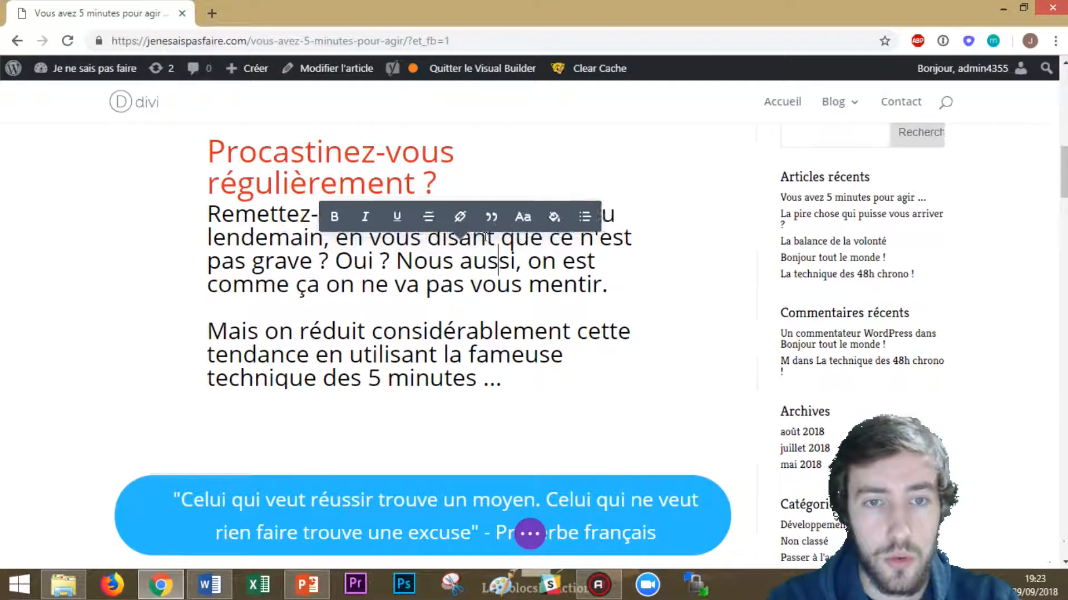
click(726, 210)
Step: Open the settings of the "Procastinez-vous régulièrement ?" summary module and start inserting a link on the words "Nous aussi"
click(401, 175)
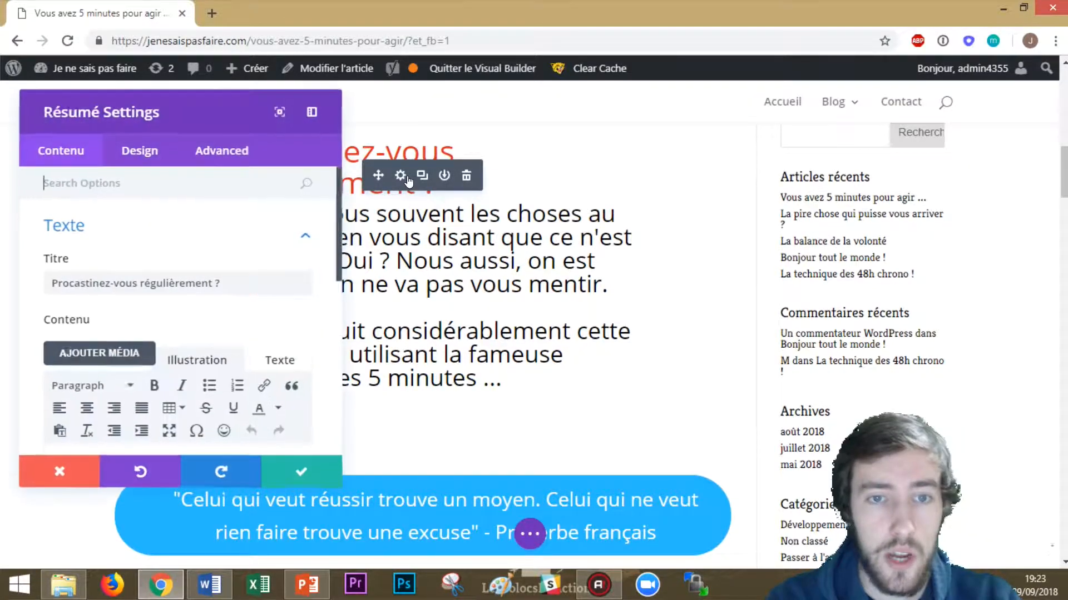
scroll(307, 258, down, 3)
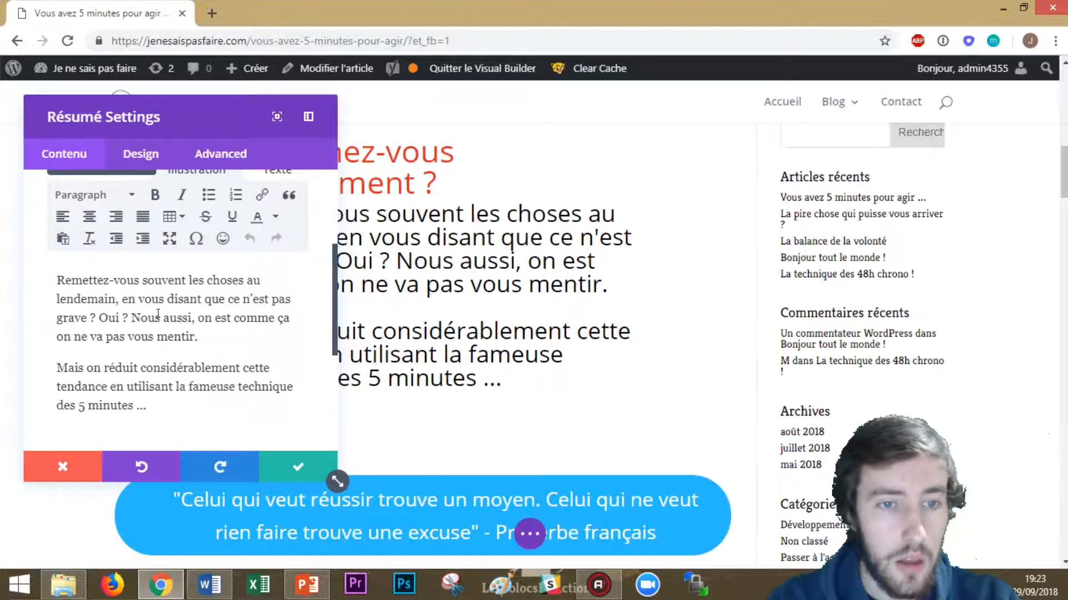
drag(126, 314, 190, 319)
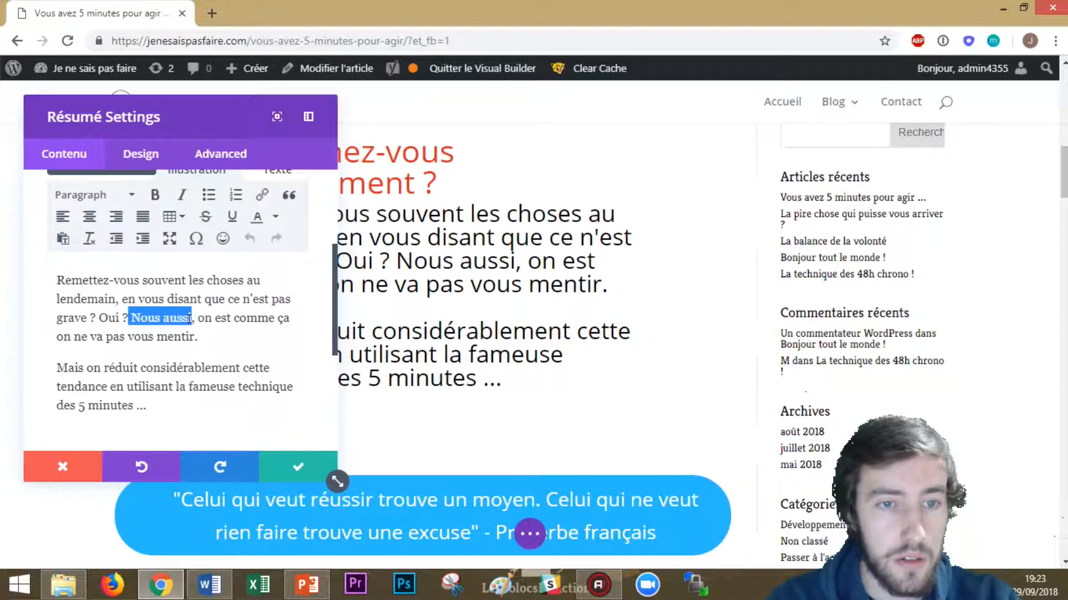
click(262, 195)
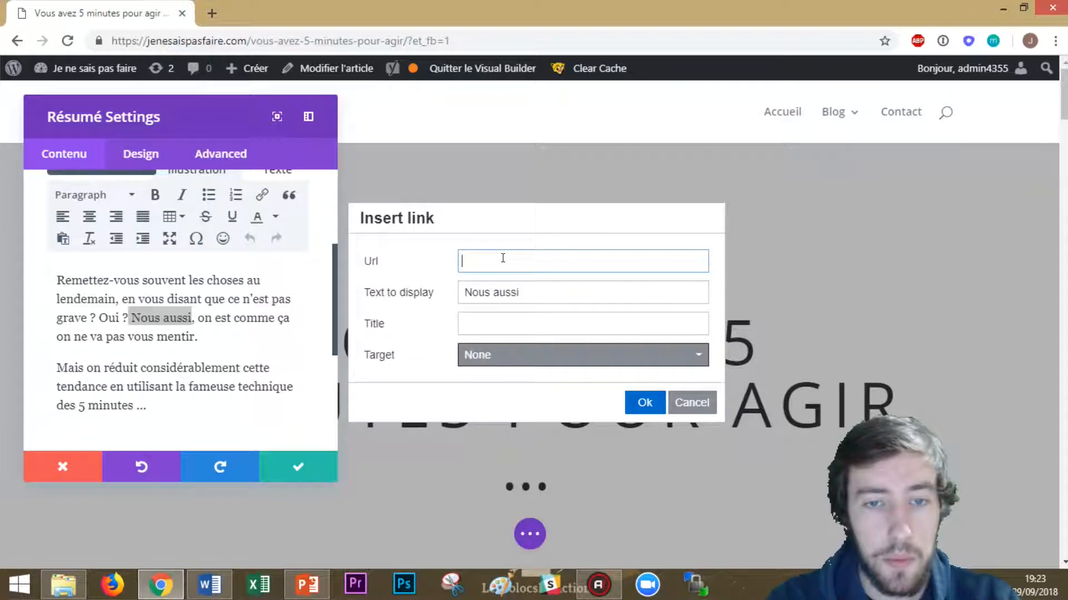
text(htt)
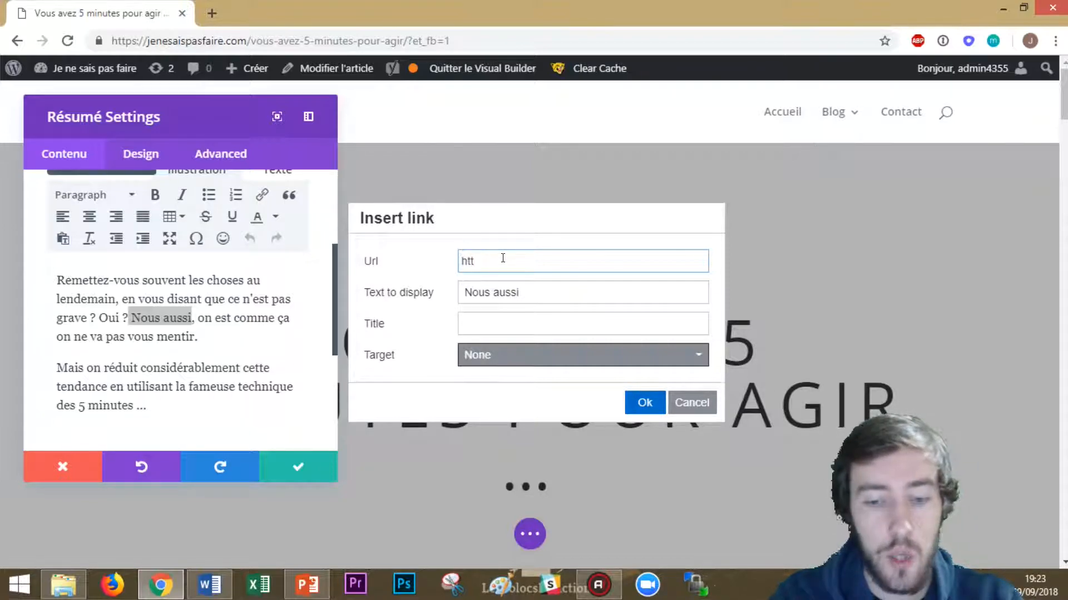
text(ps://lescolocsenaction.com)
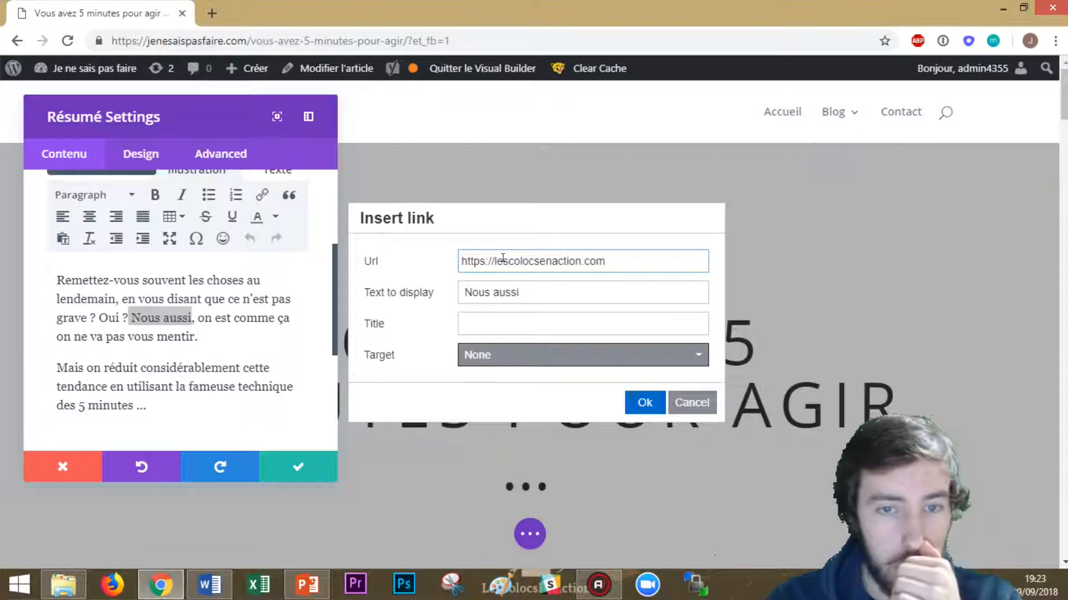
click(542, 293)
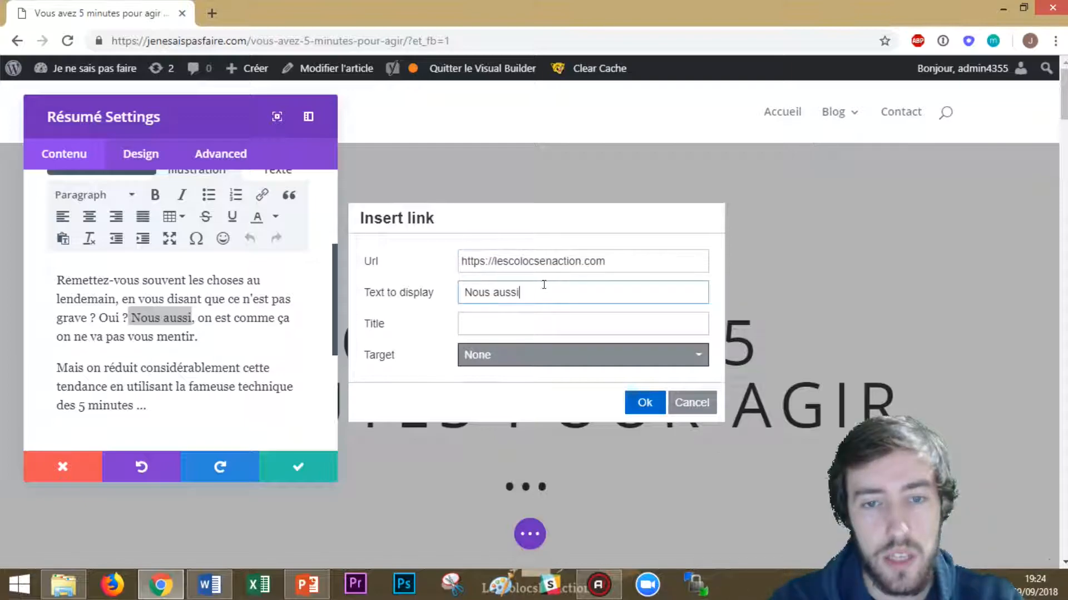
click(522, 318)
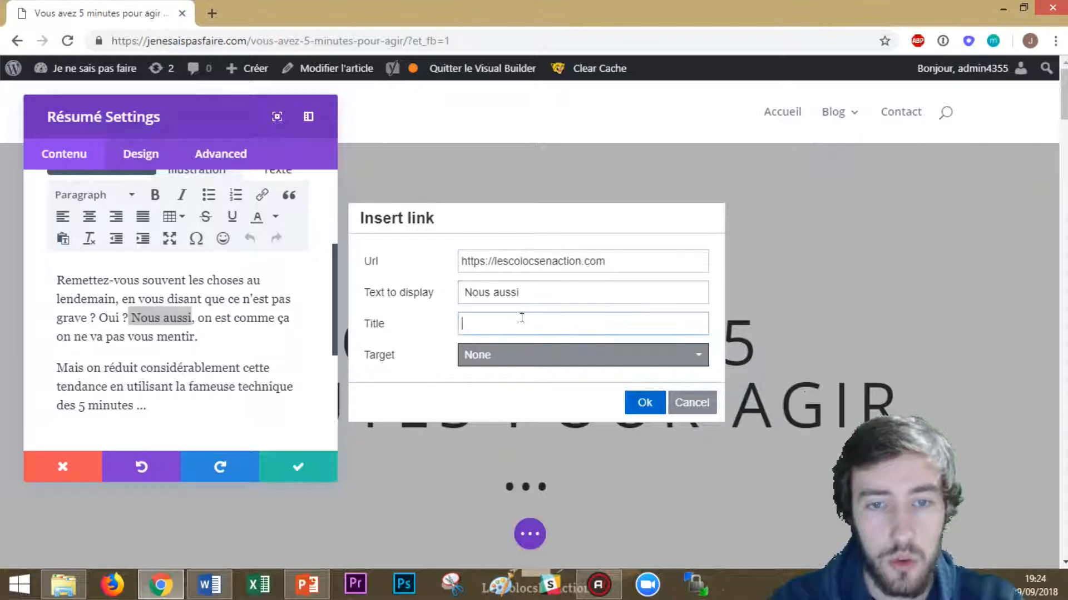
text(Lien)
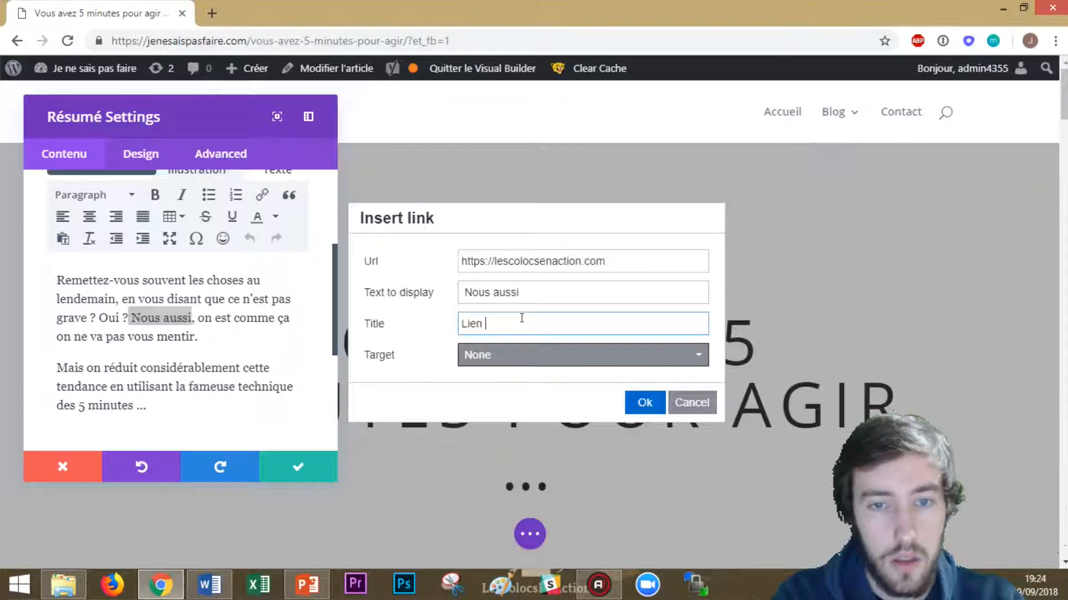
text( vers notre site !)
click(533, 355)
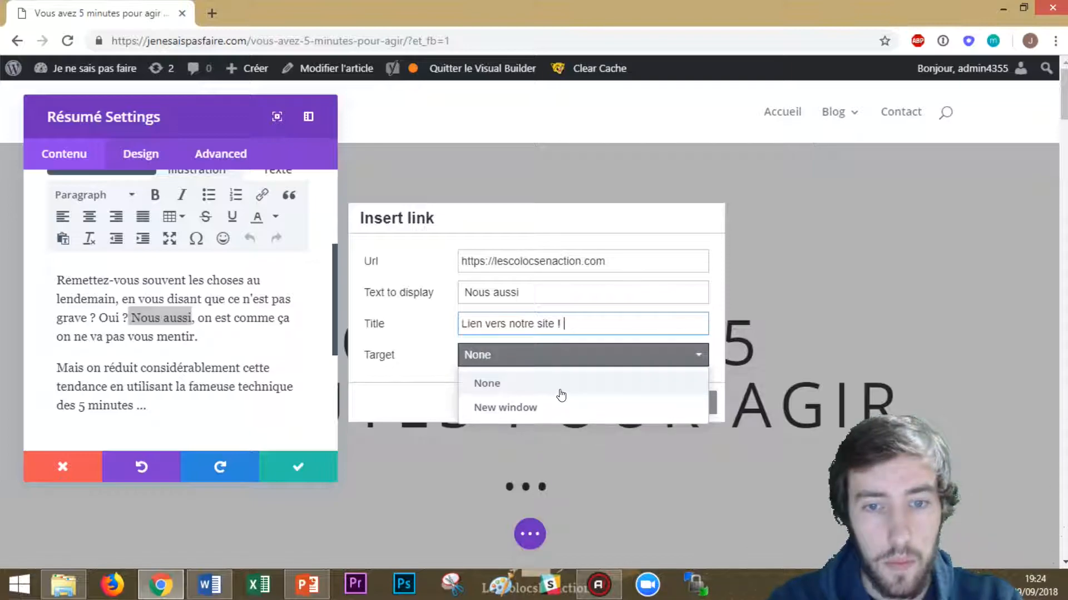
click(603, 407)
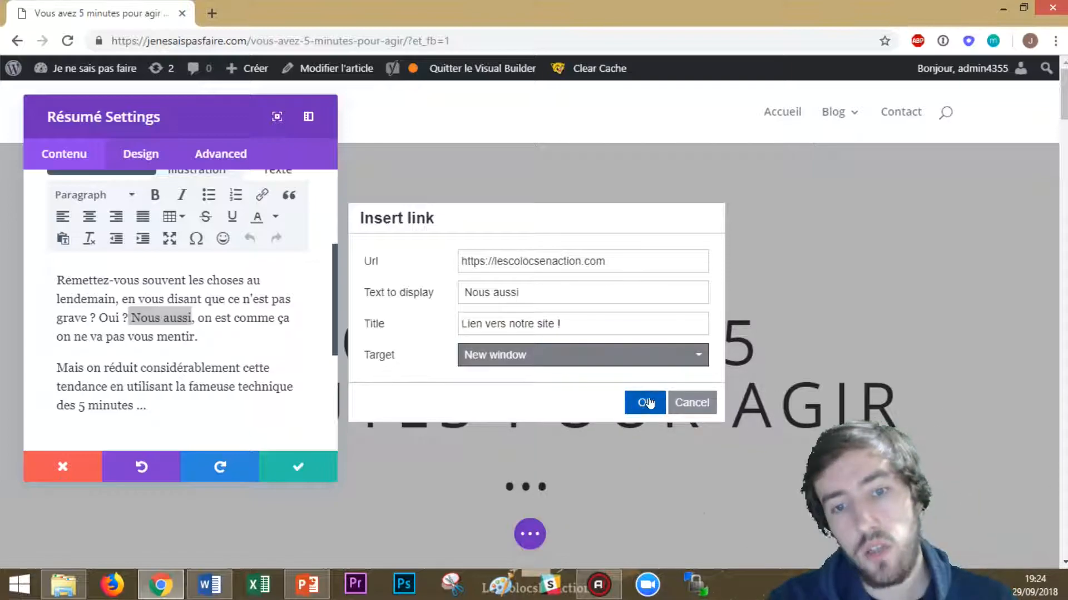
click(643, 405)
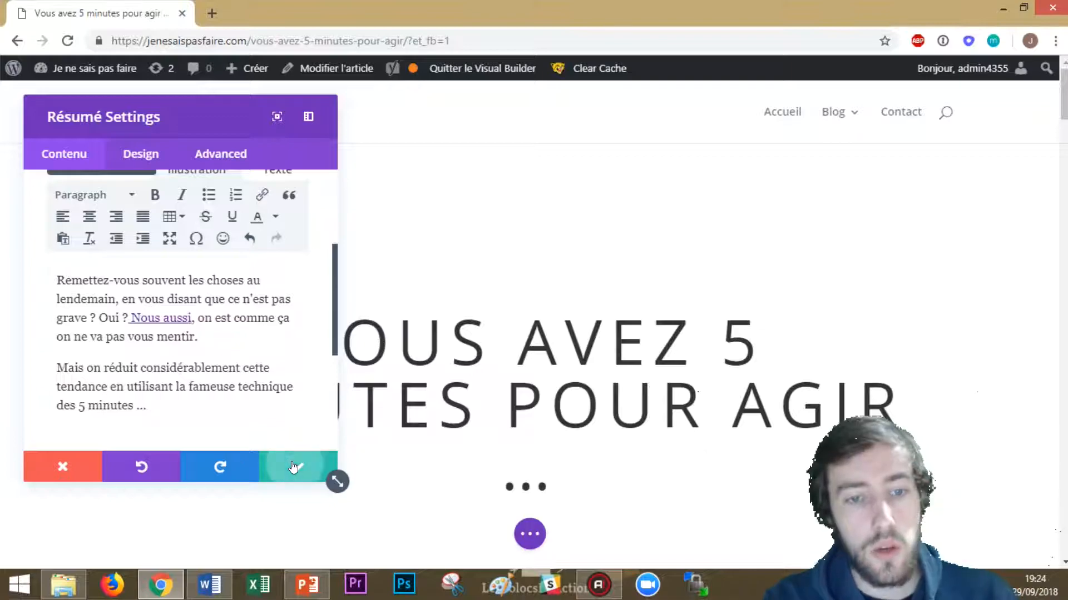
click(334, 478)
Step: Test the "Nous aussi" link by opening its site, return to the article and bring up the inline text formatting options
scroll(397, 336, down, 5)
scroll(397, 335, down, 2)
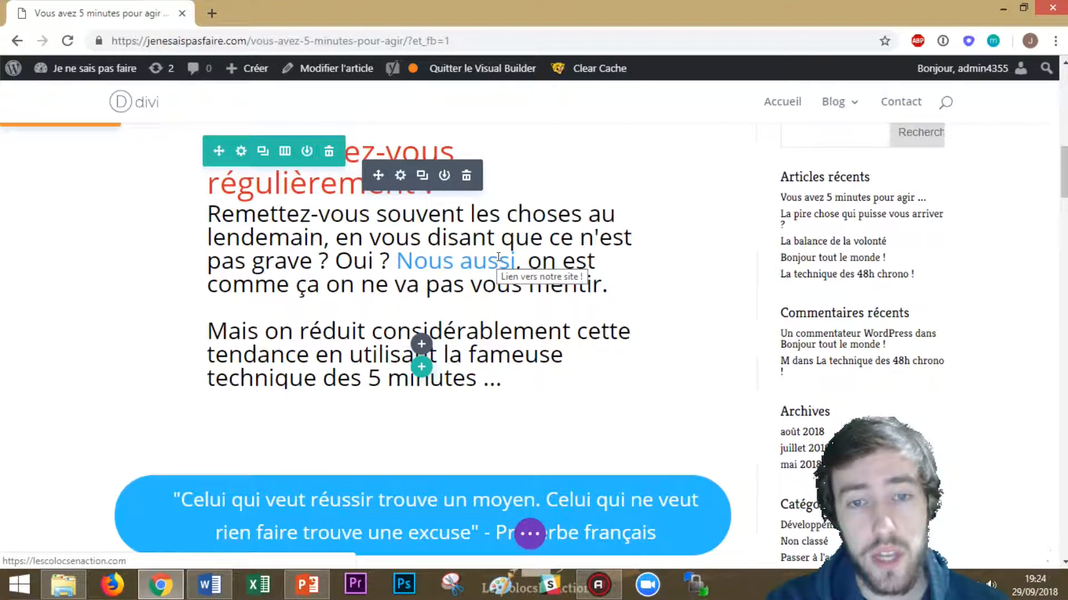
click(445, 257)
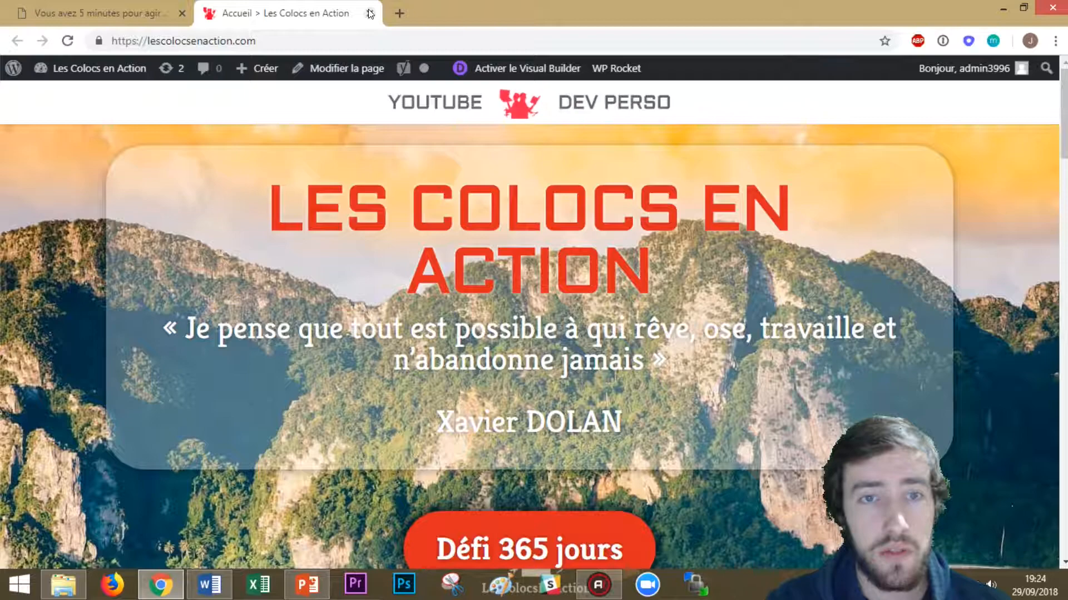
click(126, 9)
drag(392, 262, 516, 261)
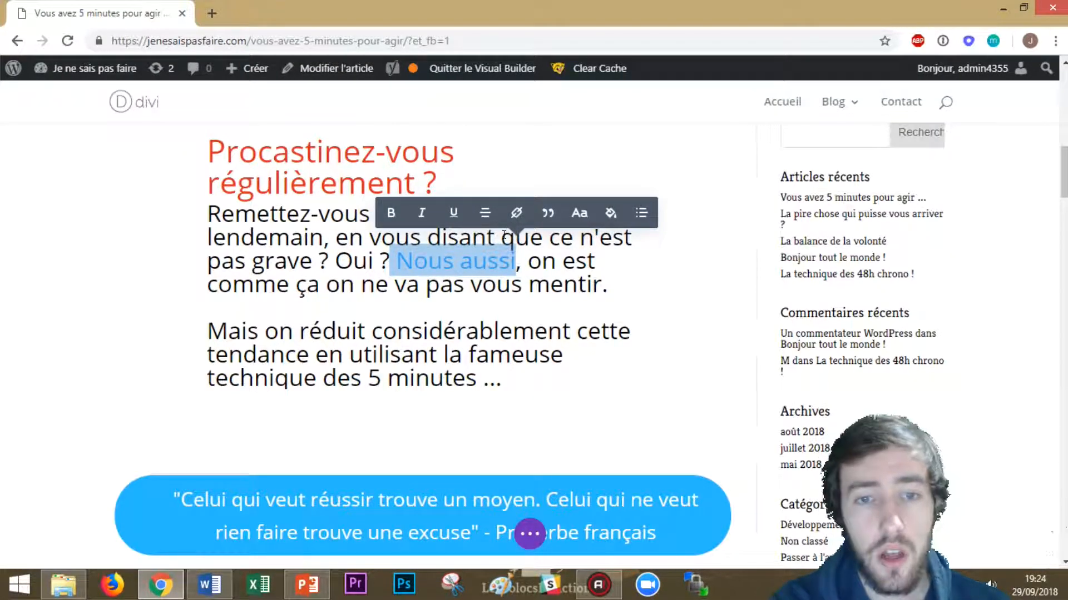
click(574, 321)
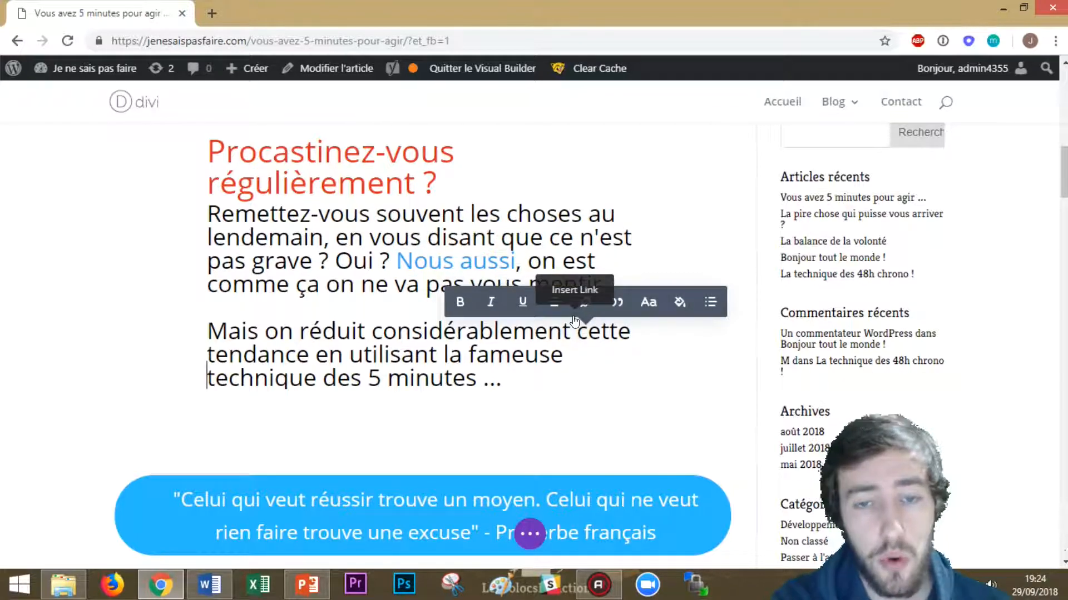
click(446, 376)
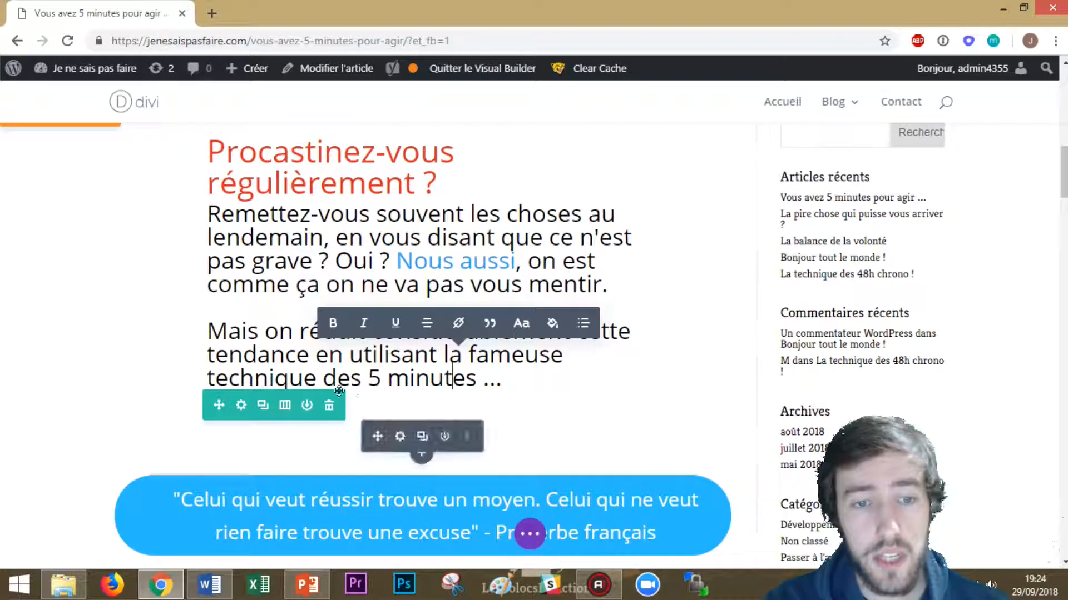
Step: Examine the button URL in the settings of the blue proverb quote's call-to-action module and close the settings
scroll(444, 387, down, 3)
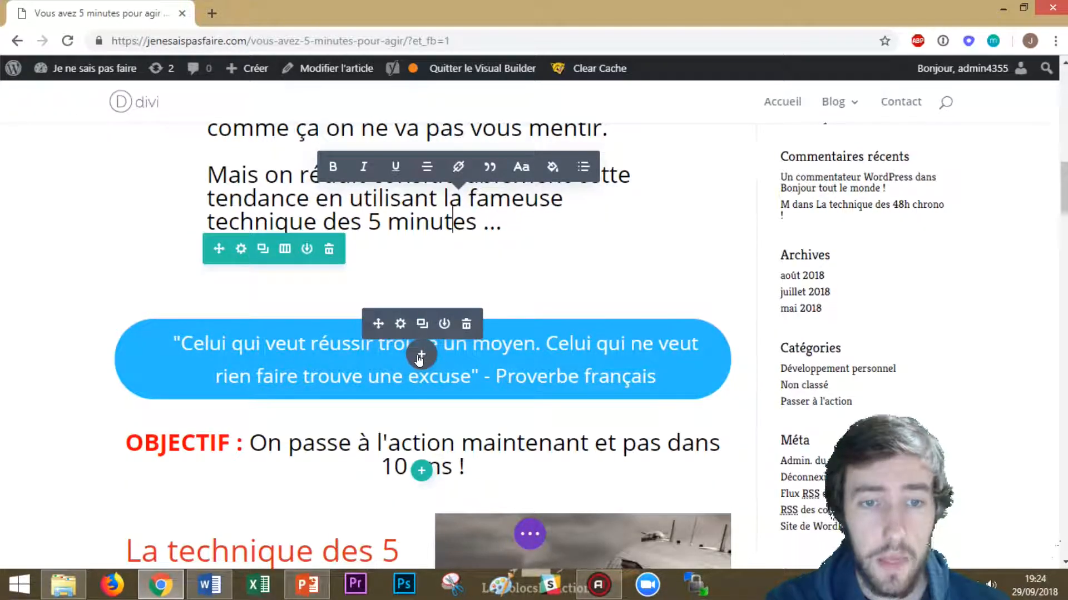
click(398, 325)
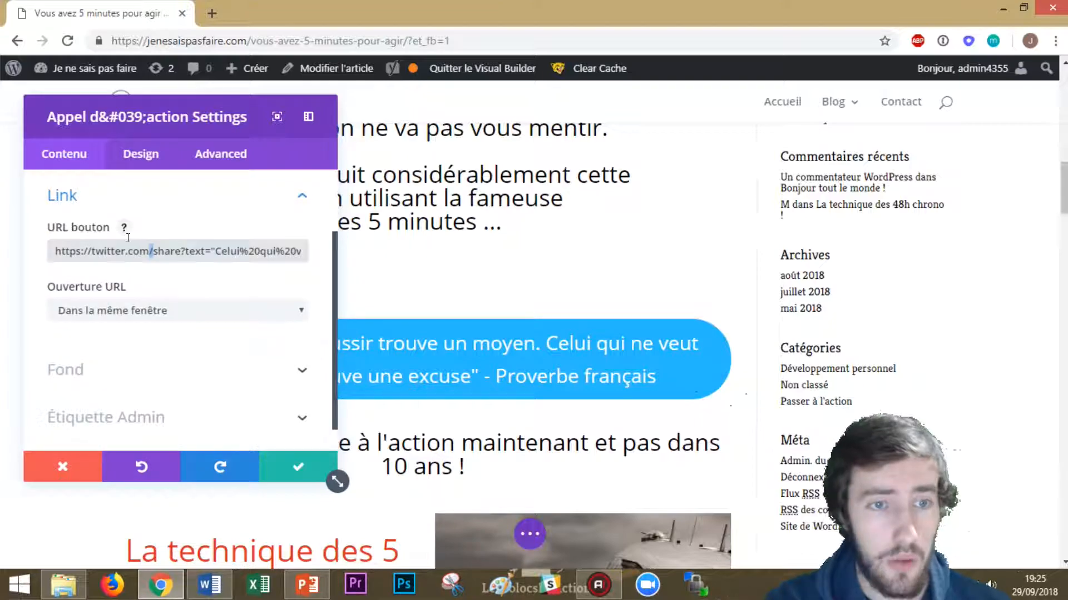
drag(147, 249, 418, 247)
click(230, 251)
key(ctrl+a)
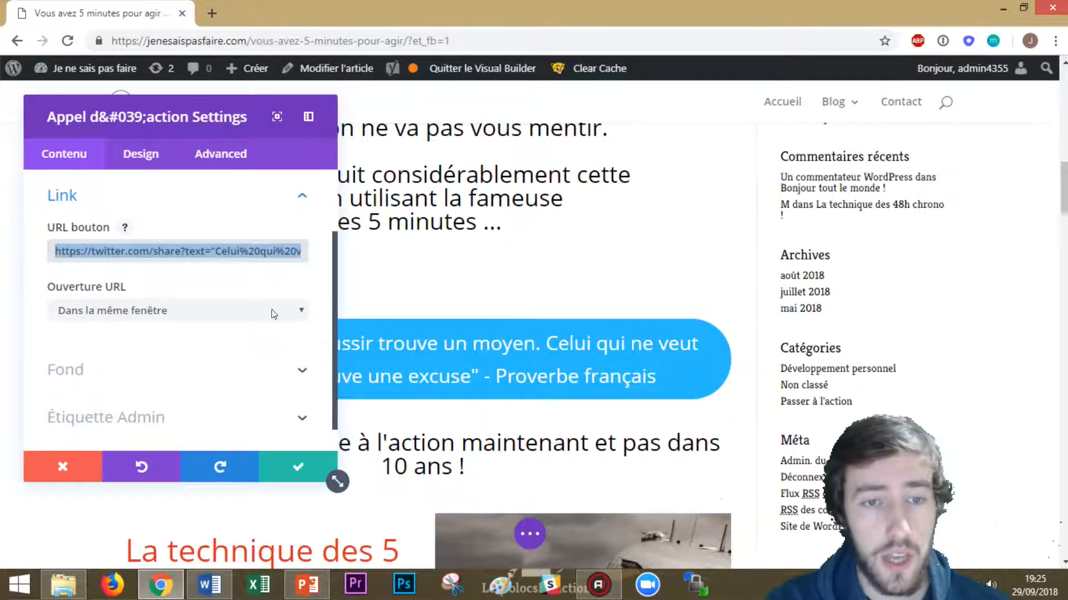
click(318, 455)
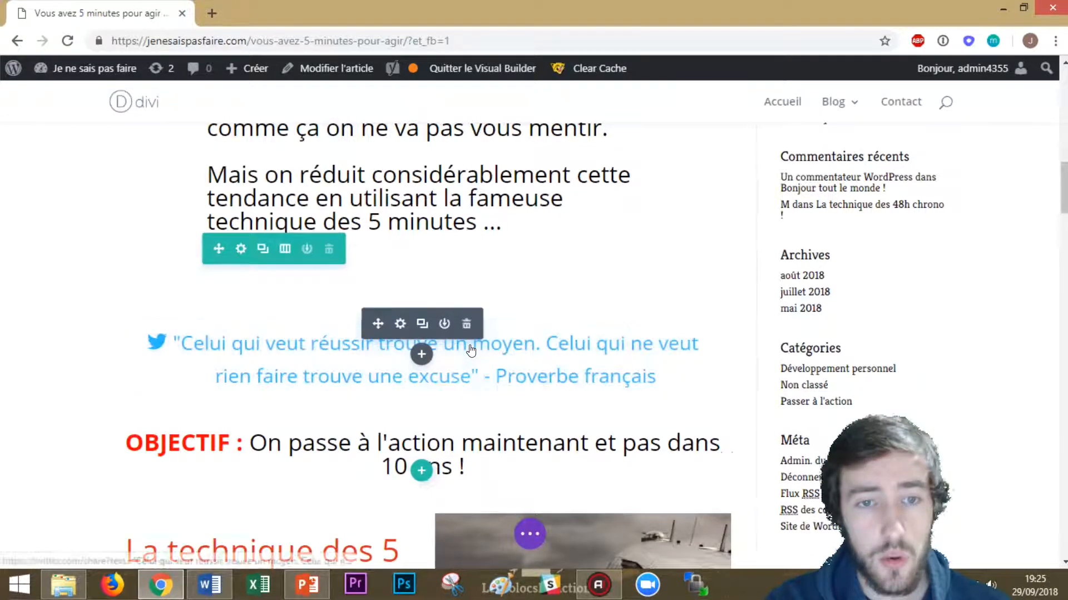
Step: Test the quote's Twitter share link, examine the quote and article URL in the prefilled tweet, and return to the article
click(469, 349)
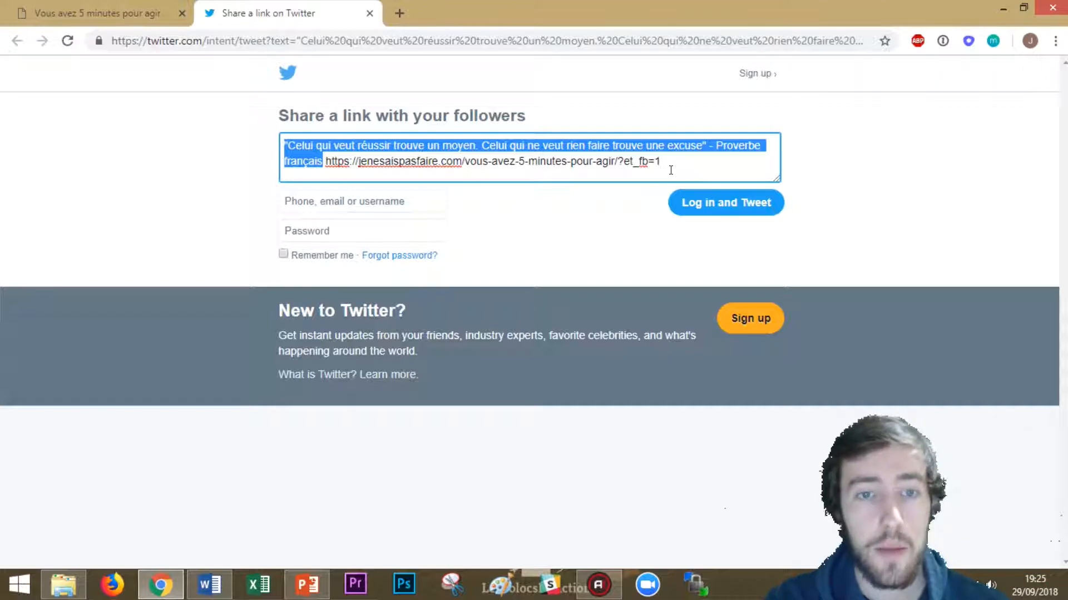
drag(662, 161, 326, 168)
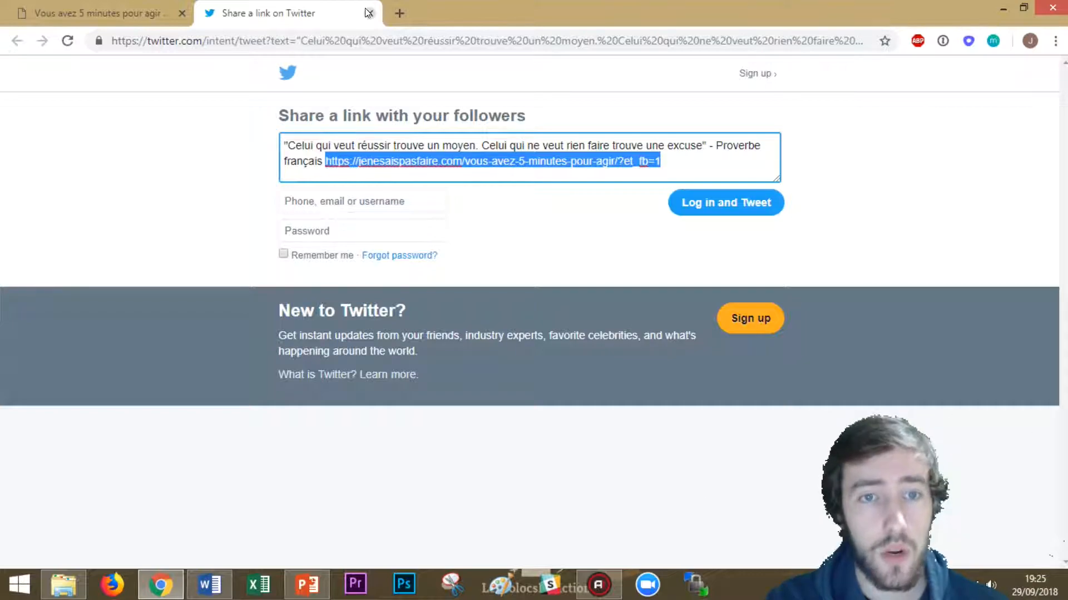
click(370, 14)
Step: Insert an "Appel d'action" module above the blue proverb quote and set its button text to "lien externe"
scroll(408, 344, down, 3)
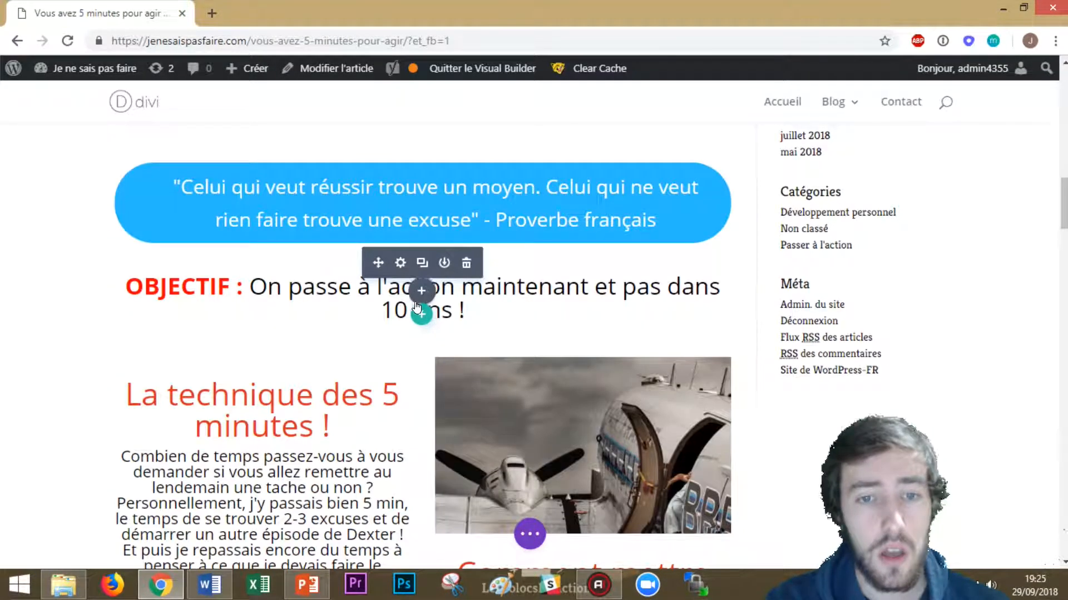
click(421, 319)
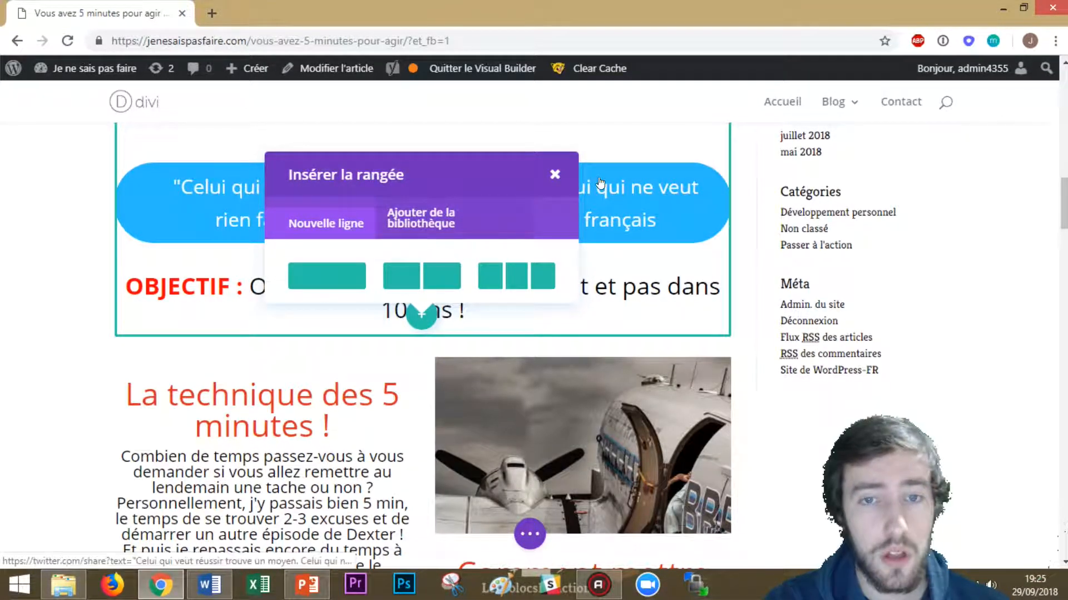
click(421, 278)
scroll(462, 389, up, 2)
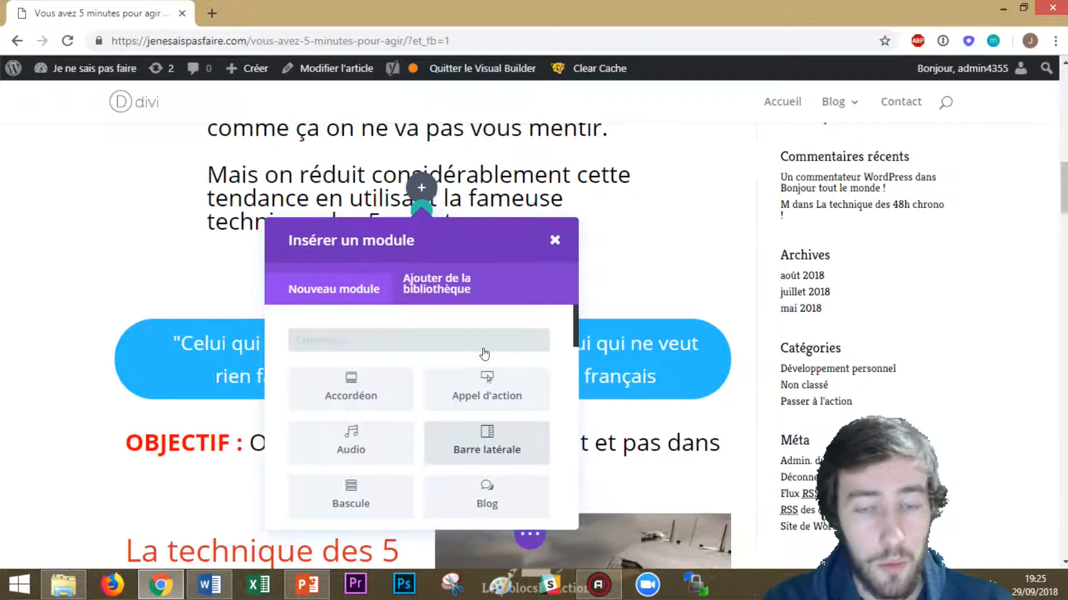
click(486, 386)
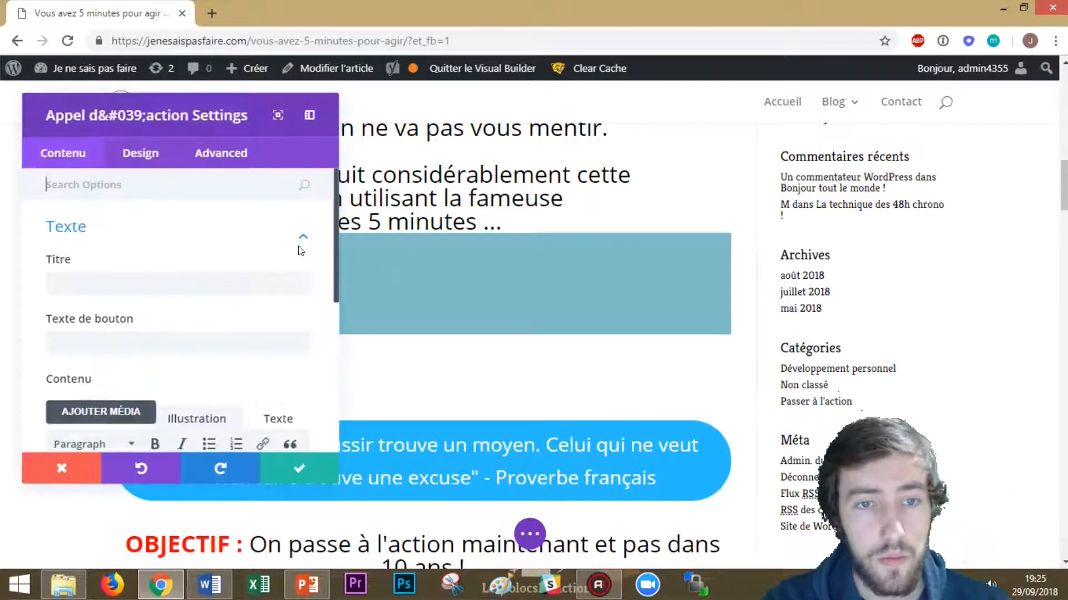
scroll(143, 305, down, 3)
scroll(143, 306, up, 2)
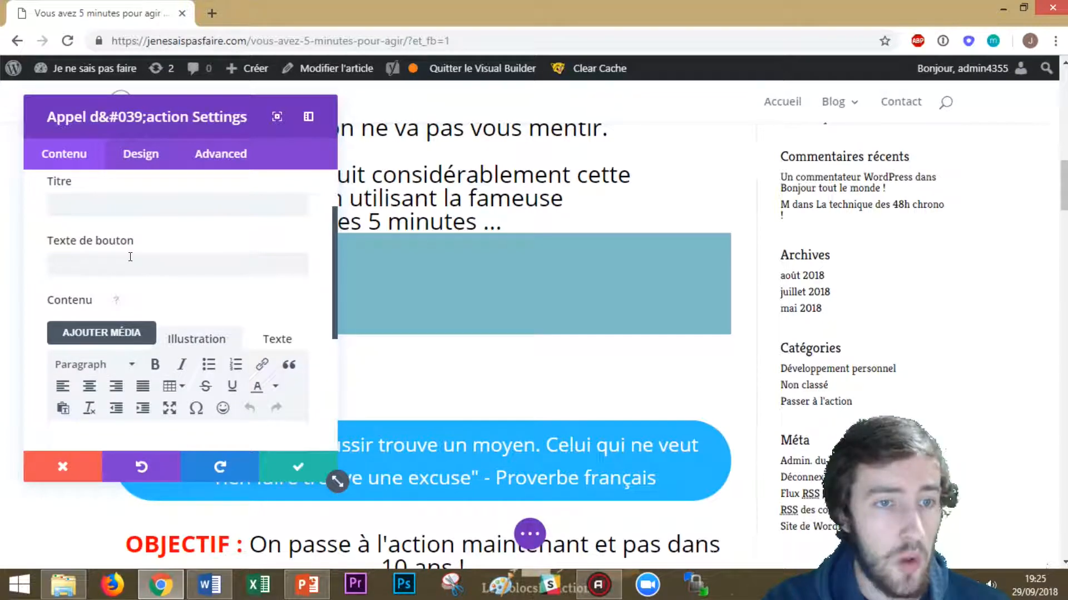
click(131, 257)
text(lien ex)
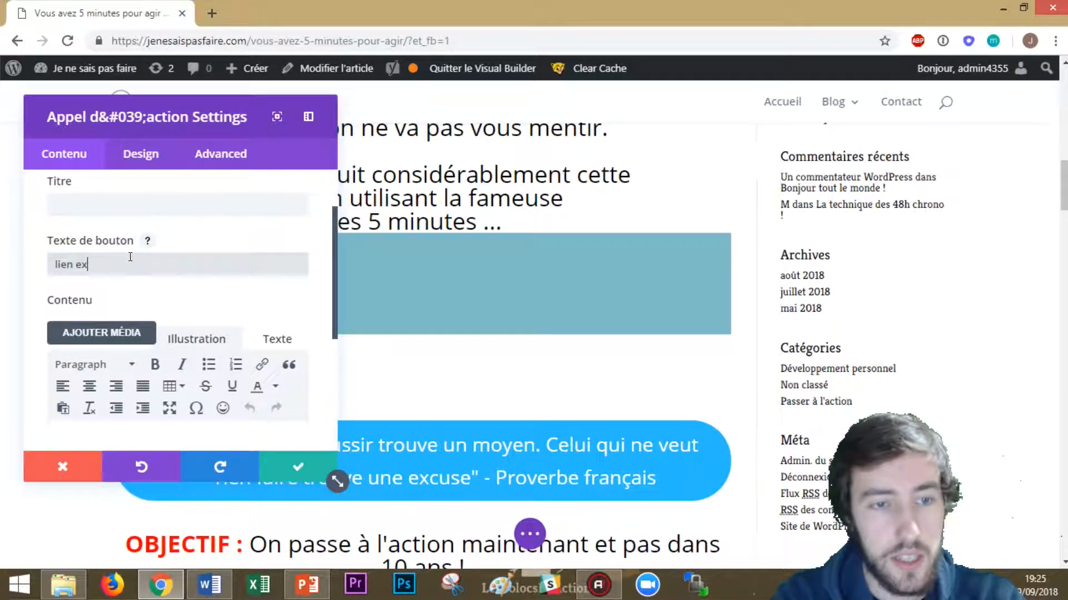
scroll(154, 305, down, 6)
click(154, 306)
scroll(154, 307, up, 2)
click(147, 248)
text(htt)
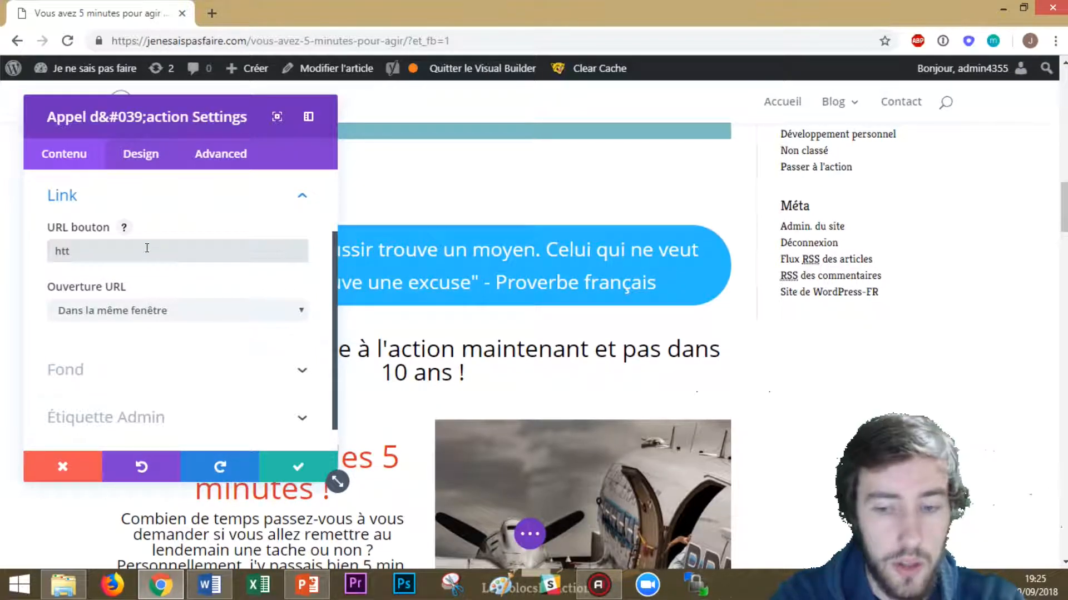
text(ps/lescolo)
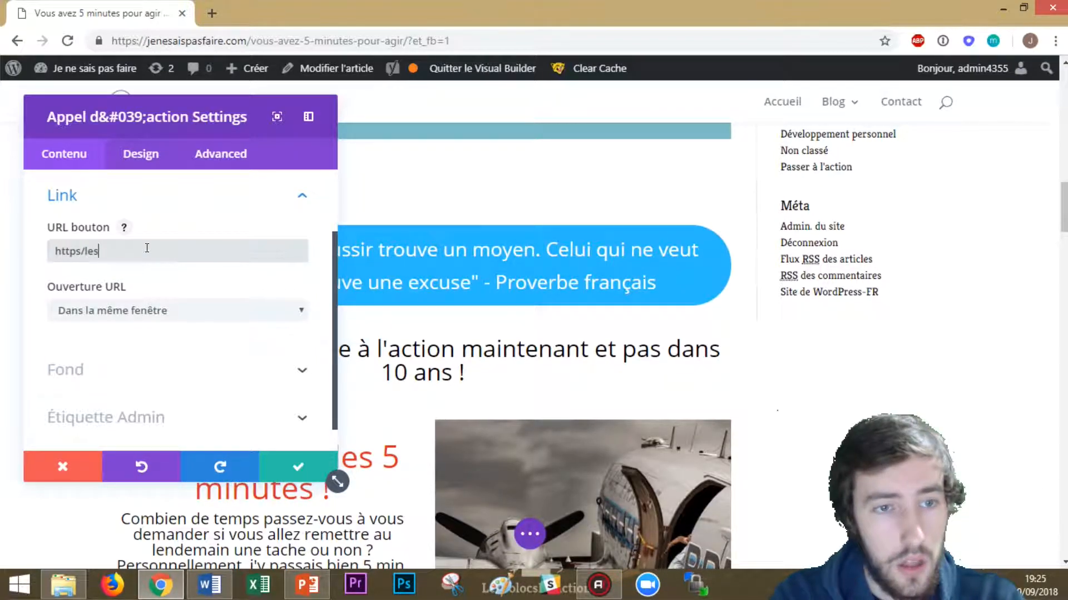
key(BackSpace)
key(BackSpace)
key(BackSpace)
key(BackSpace)
key(BackSpace)
key(BackSpace)
key(BackSpace)
key(BackSpace)
key(BackSpace)
key(BackSpace)
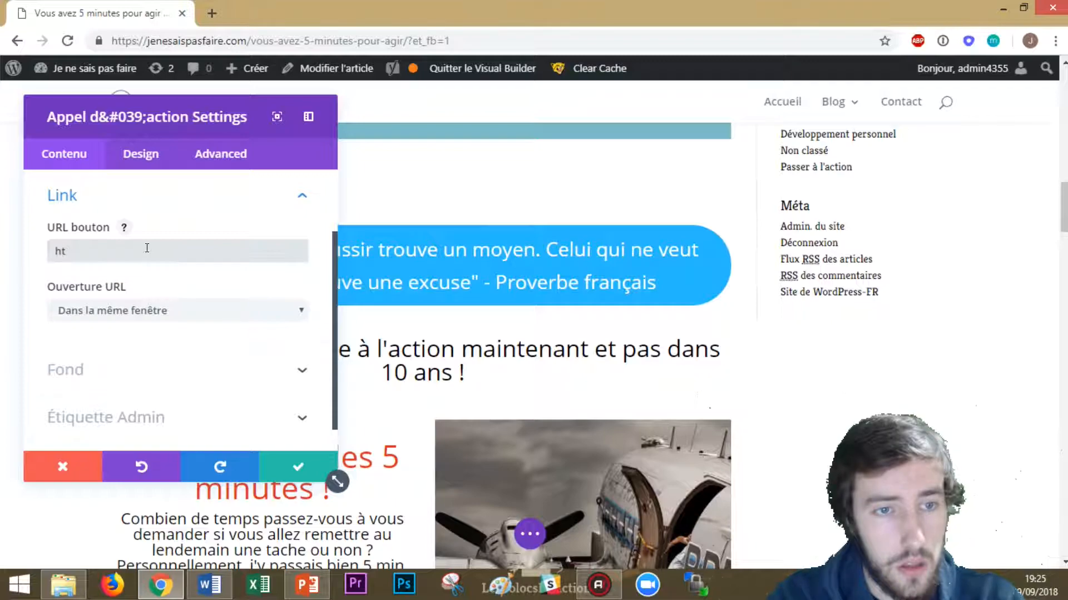
text(tps:/)
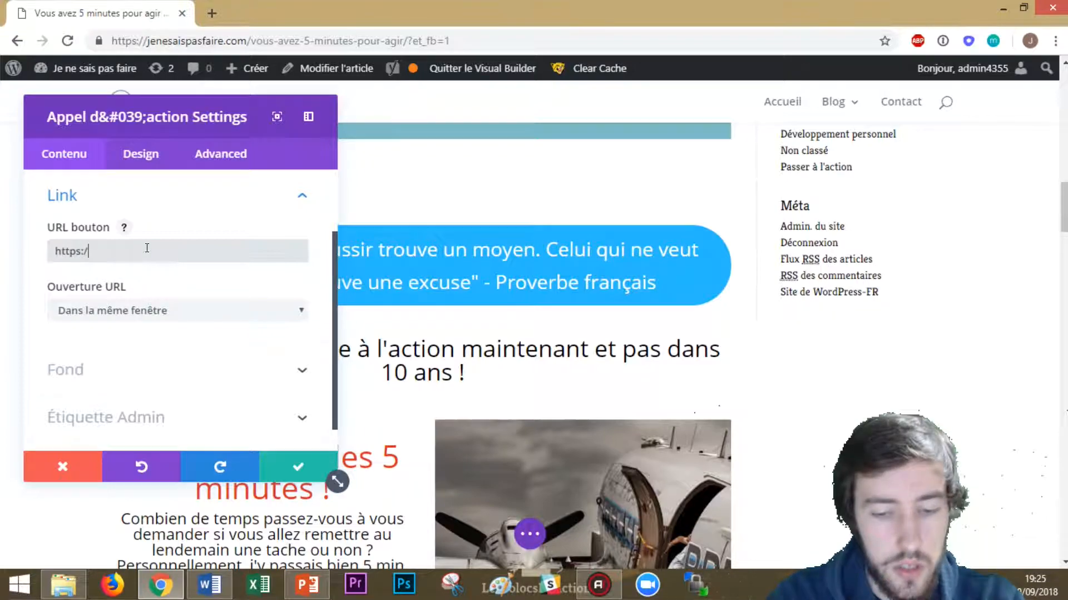
text(/lescolocsenaction.com)
Step: Set the button's URL opening to "Dans la même fenêtre" and save the call-to-action module
click(226, 311)
click(219, 344)
click(207, 311)
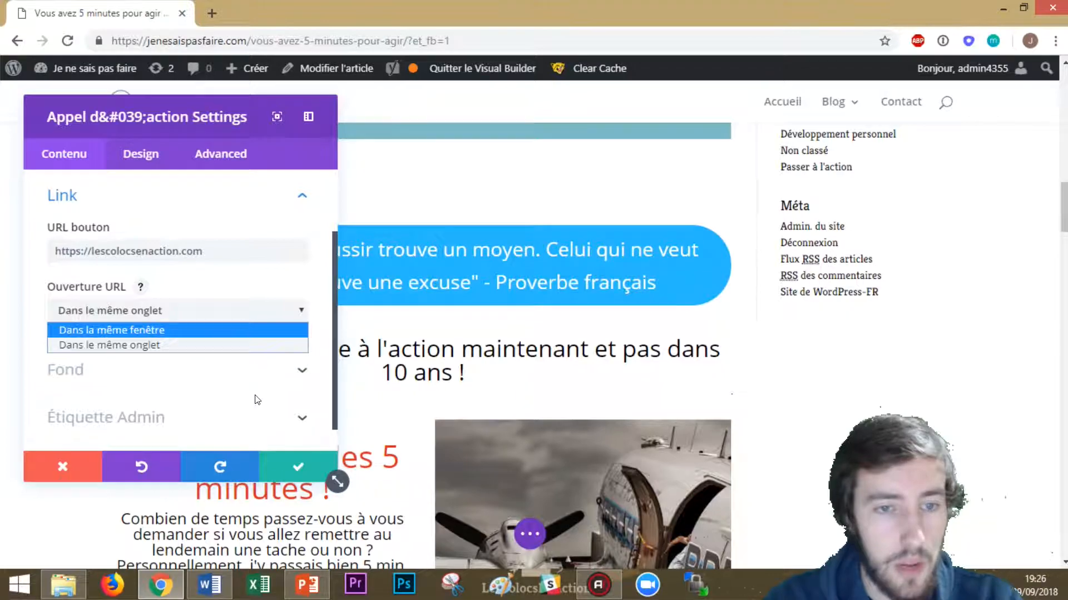
click(205, 330)
click(298, 467)
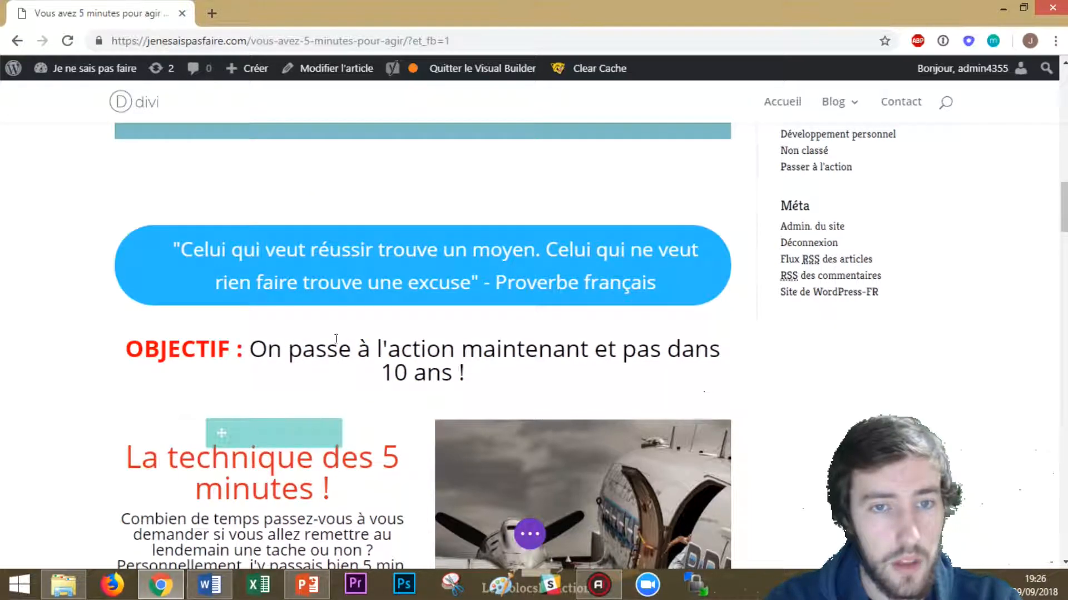
Step: Test the "lien externe" button by opening its site, return to the article and delete the call-to-action module
scroll(417, 376, up, 3)
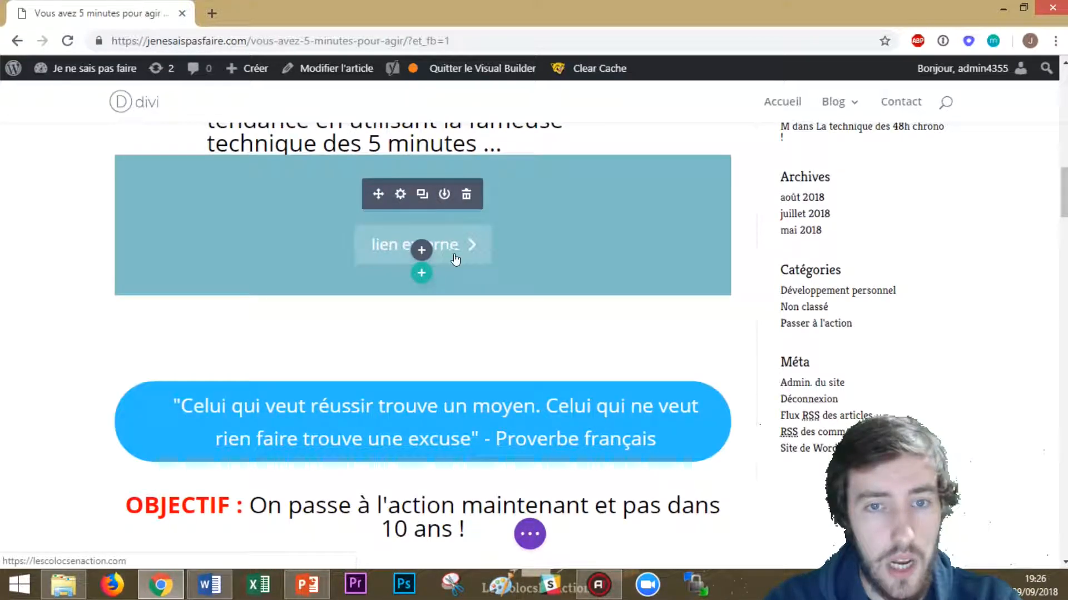
click(455, 261)
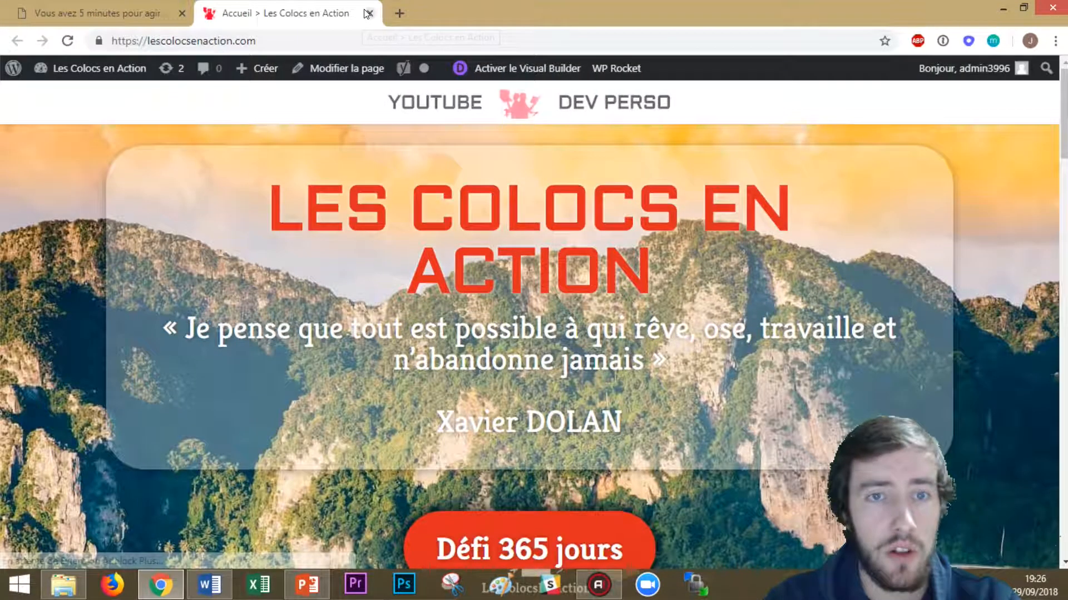
click(364, 12)
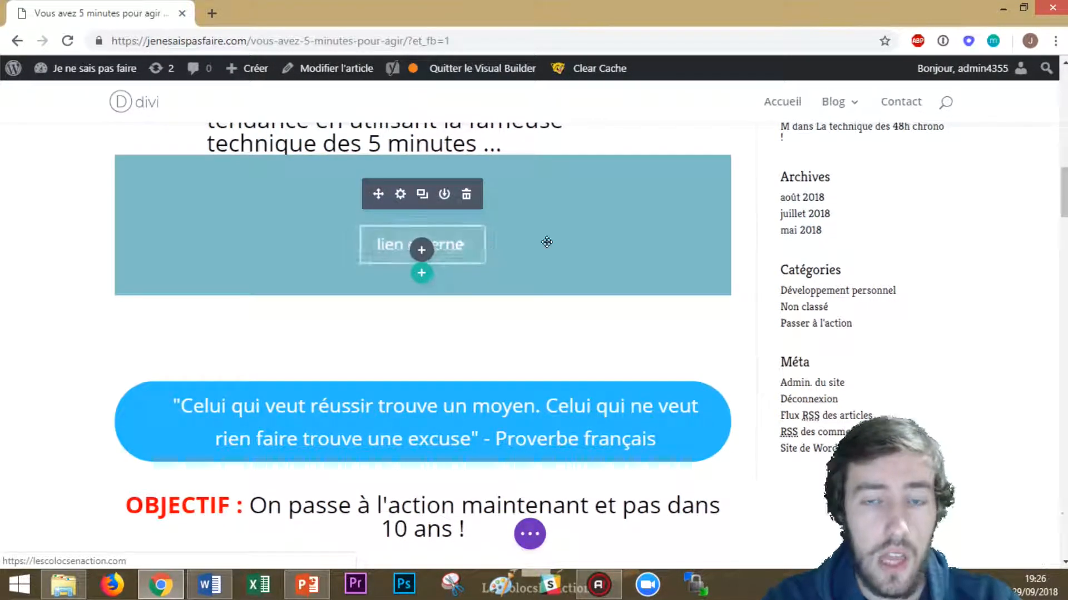
click(468, 197)
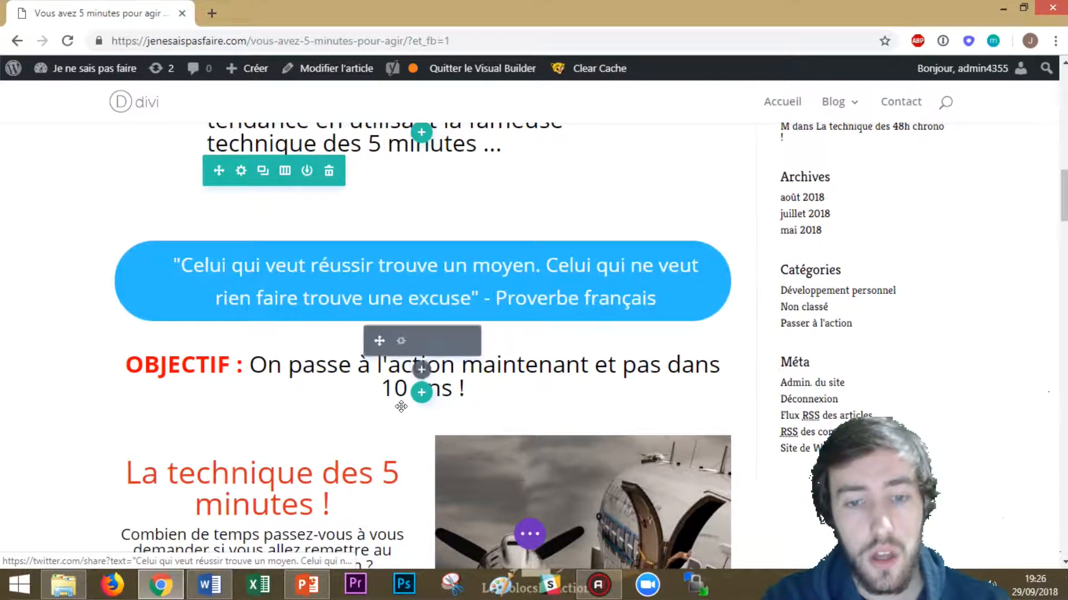
Step: Review the article's images, text sections and quotes, from the proverb quote down to the comment form
scroll(417, 355, down, 4)
mouse_move(527, 268)
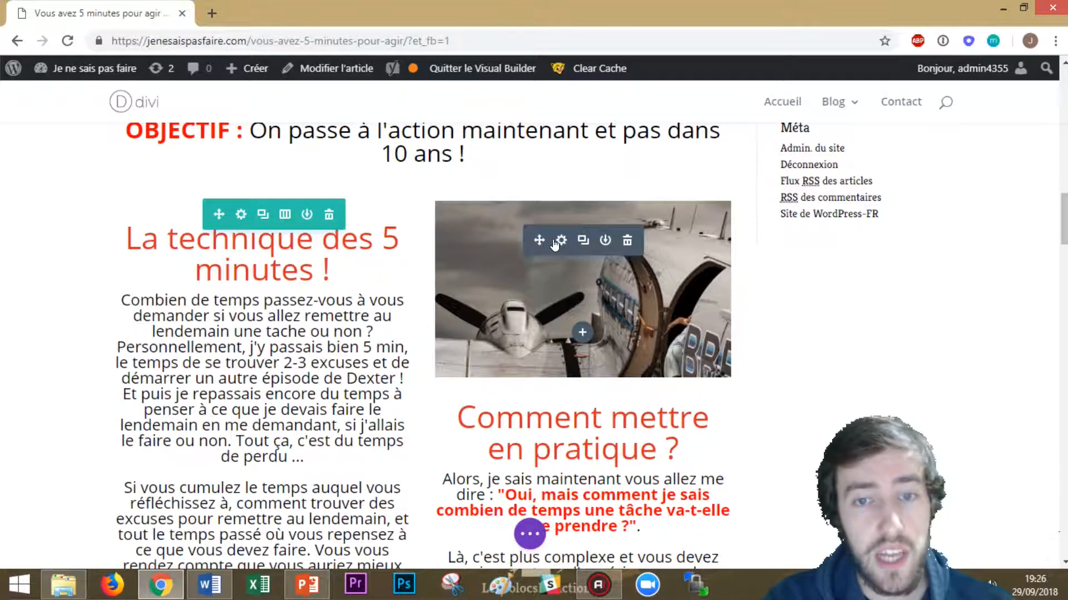
mouse_move(274, 287)
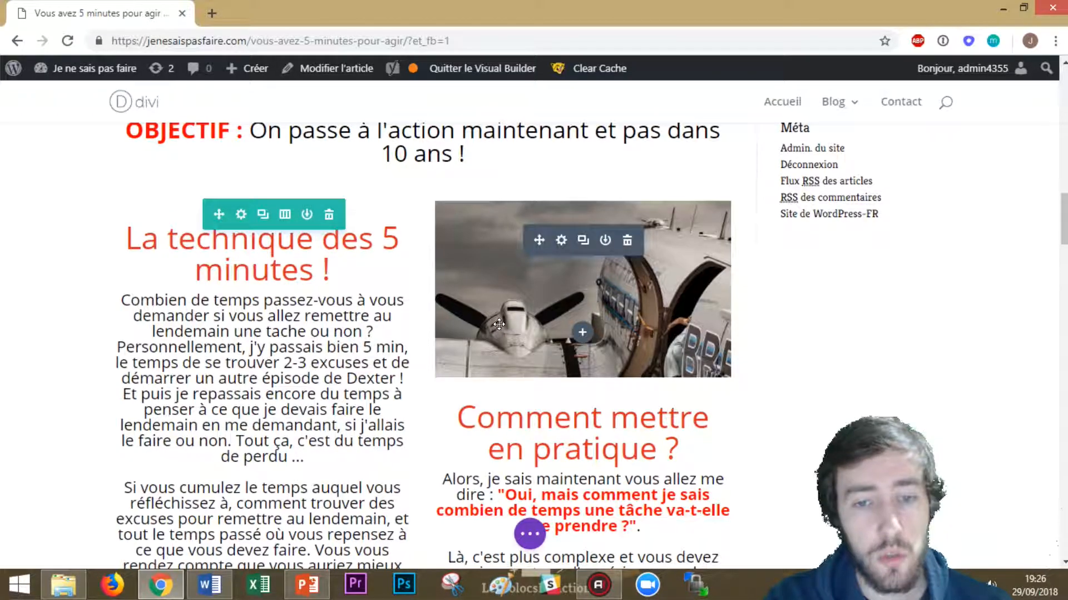
scroll(501, 325, down, 7)
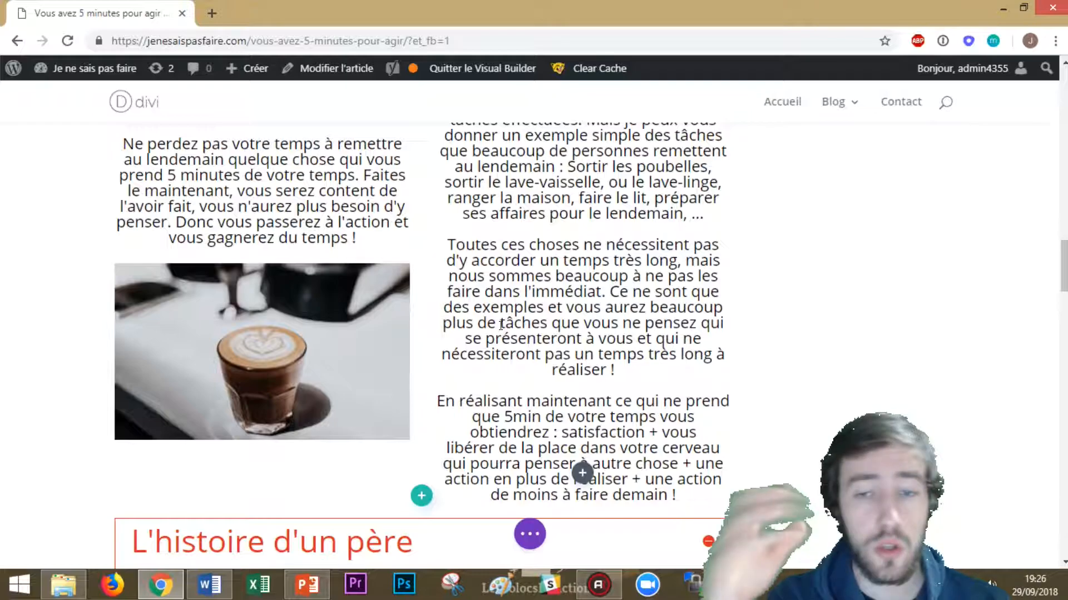
scroll(500, 326, up, 7)
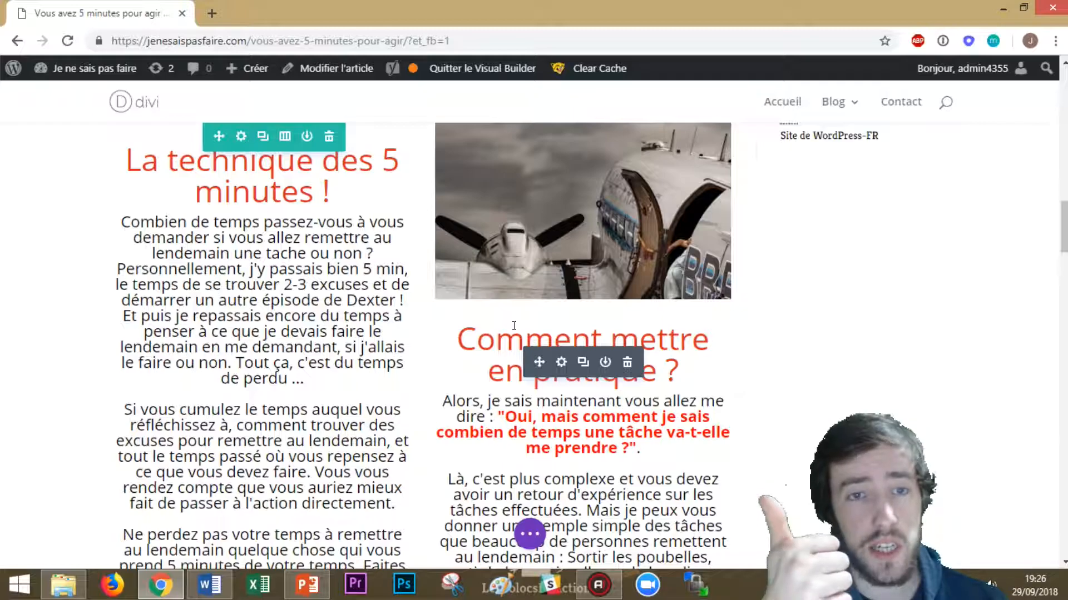
scroll(514, 326, down, 10)
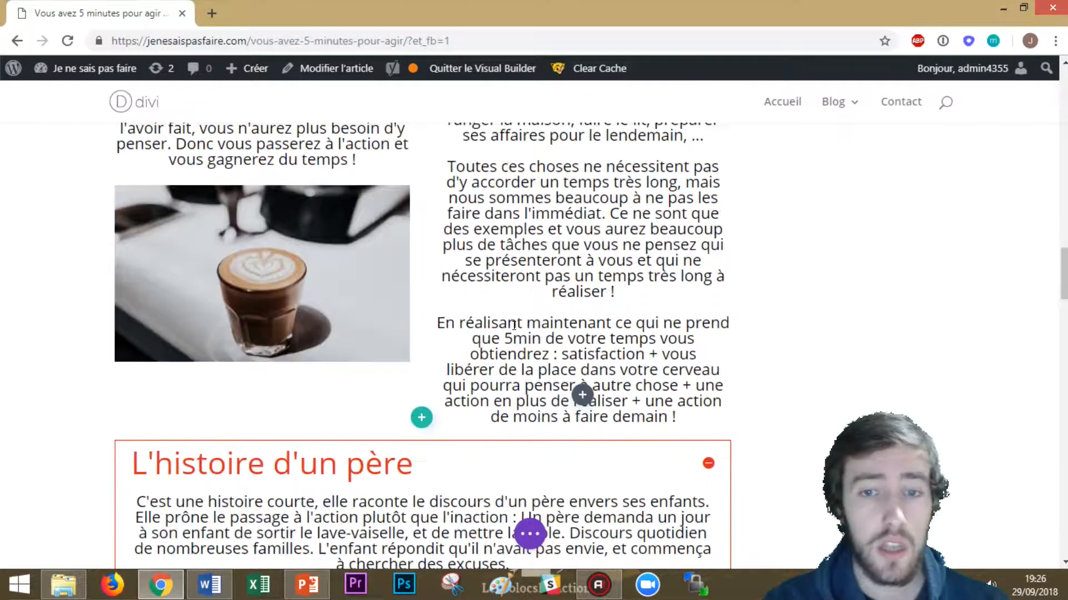
scroll(514, 326, down, 15)
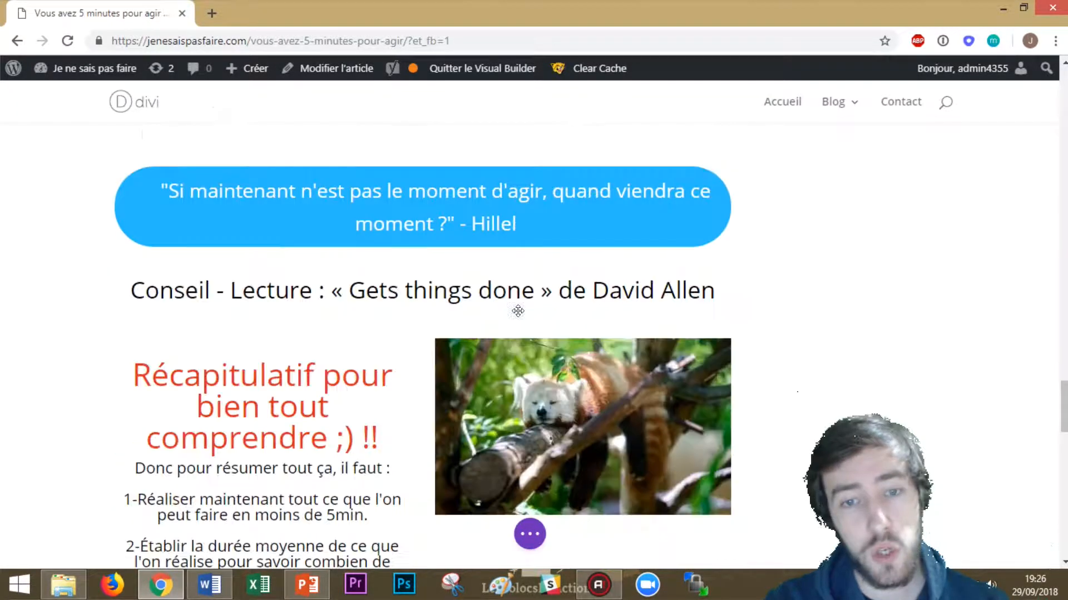
scroll(518, 307, down, 15)
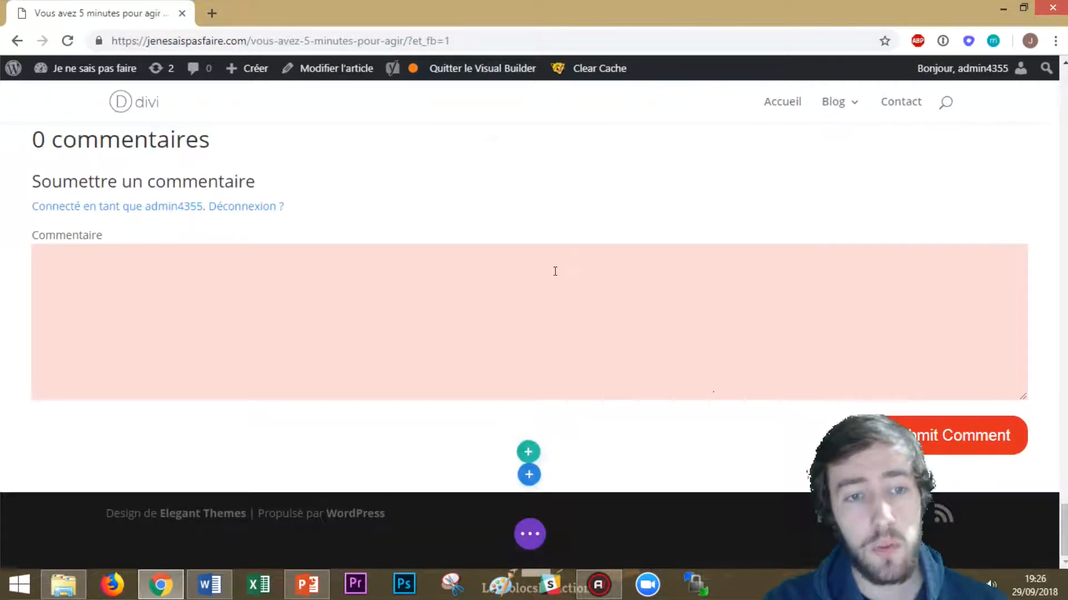
Step: Include the "Développement personnel" category in the Blog module below the newsletter sign-up and save the module
scroll(505, 308, up, 5)
click(410, 374)
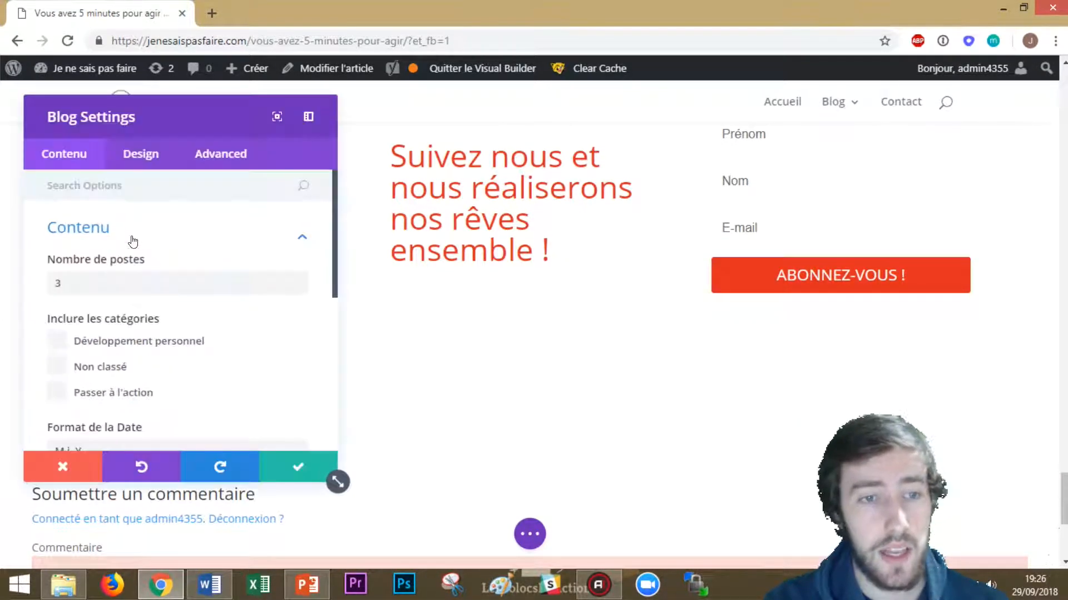
click(58, 341)
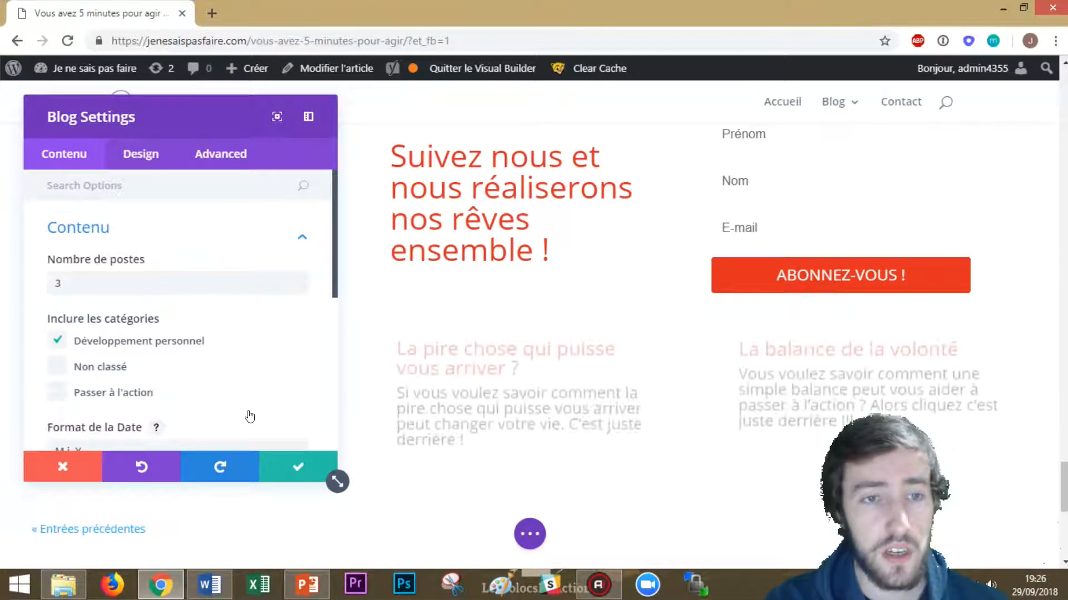
click(287, 476)
Step: Examine the article's closing sections and related-article cards, test the "La balance de la volonté" link and return to the article
scroll(445, 238, up, 10)
scroll(445, 238, down, 4)
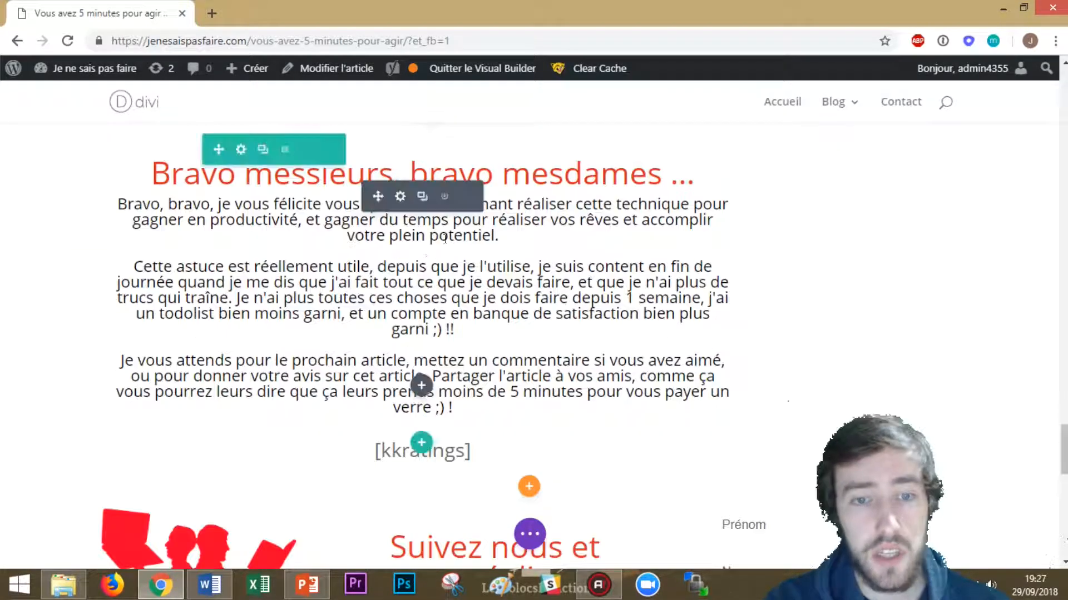
scroll(444, 238, down, 5)
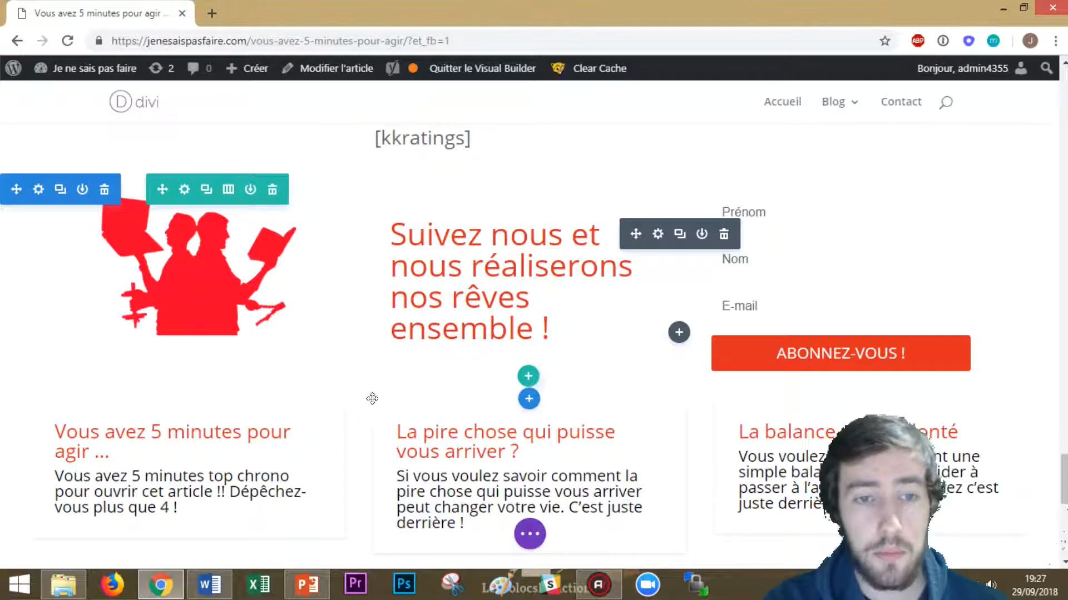
scroll(372, 399, down, 1)
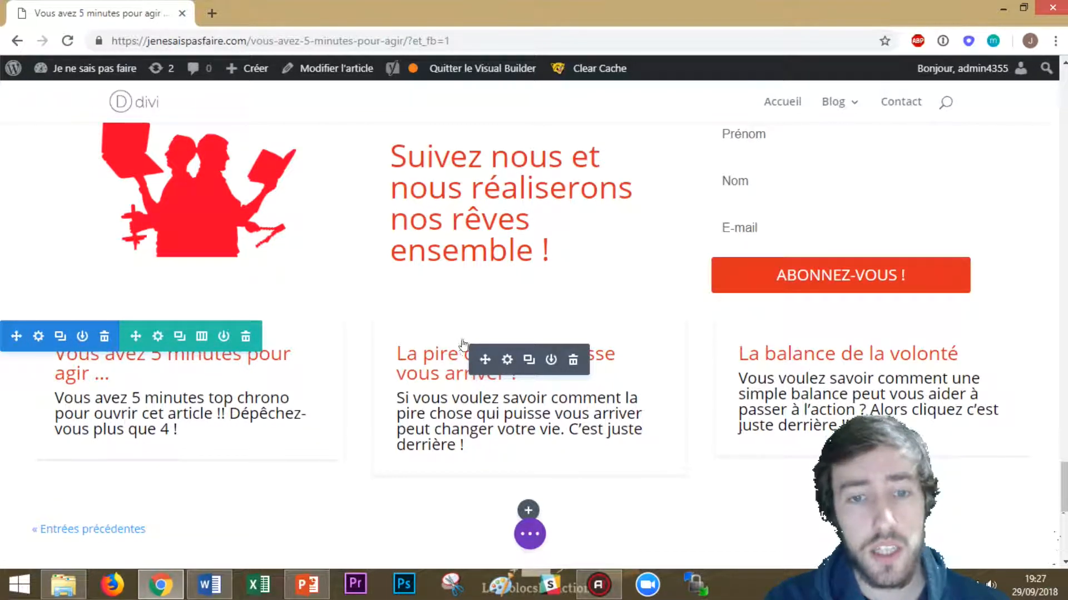
scroll(462, 345, up, 2)
scroll(362, 364, down, 2)
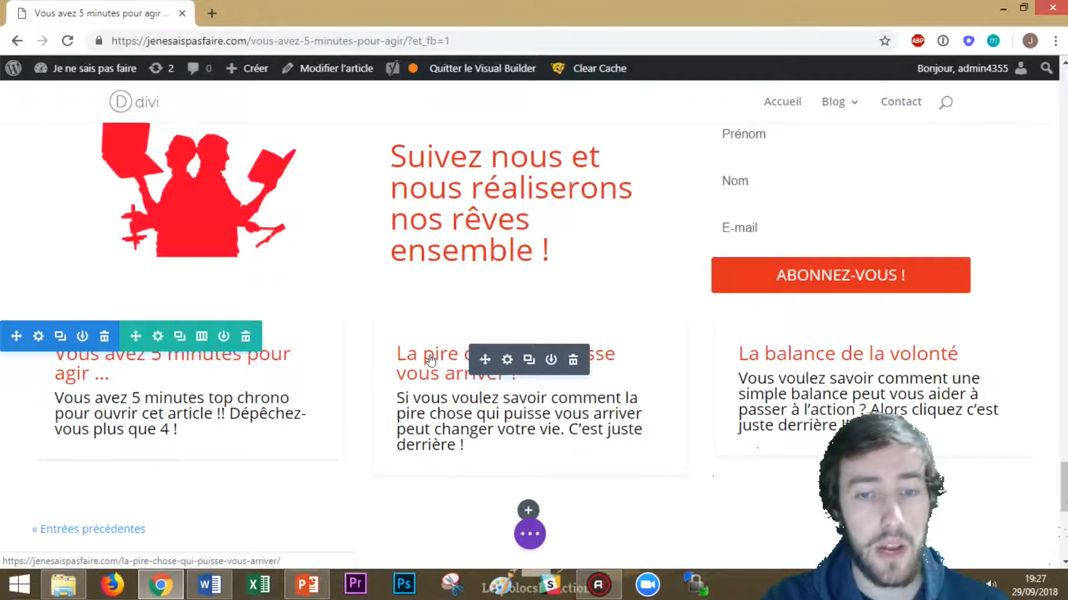
click(768, 352)
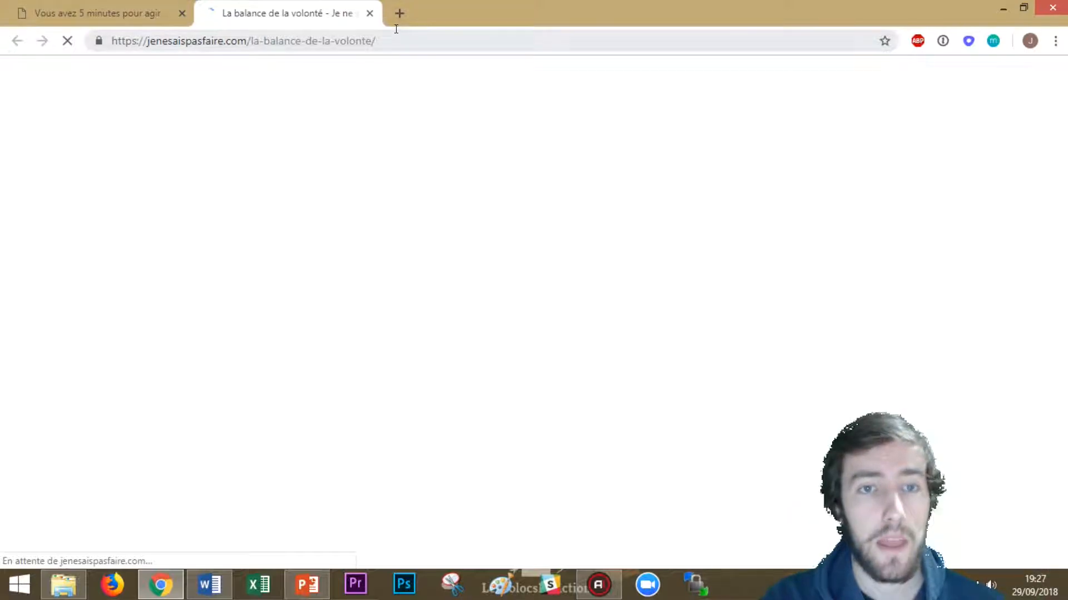
click(368, 18)
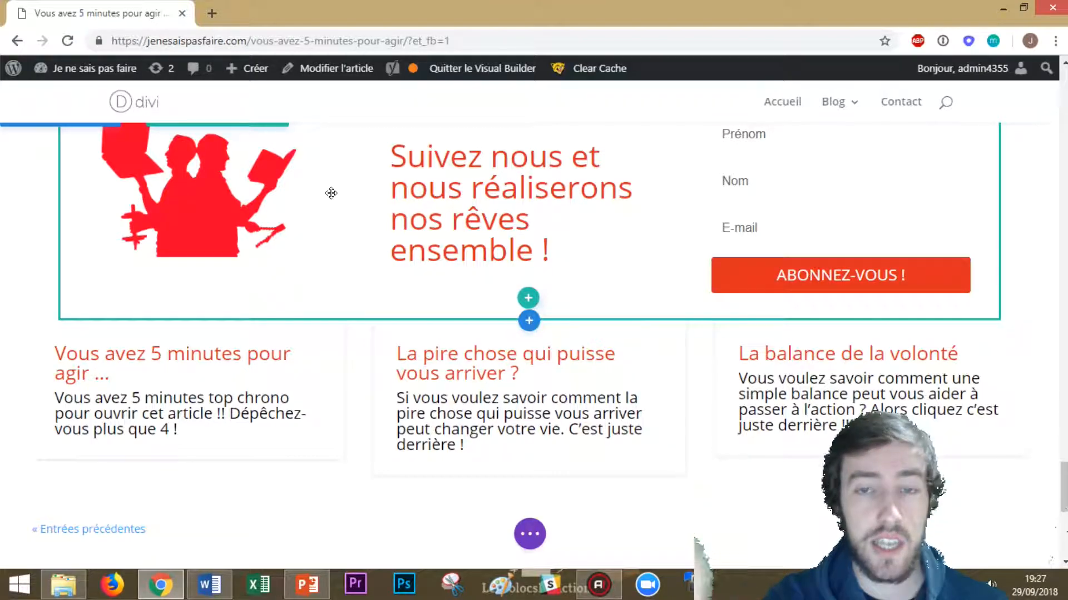
scroll(334, 334, down, 2)
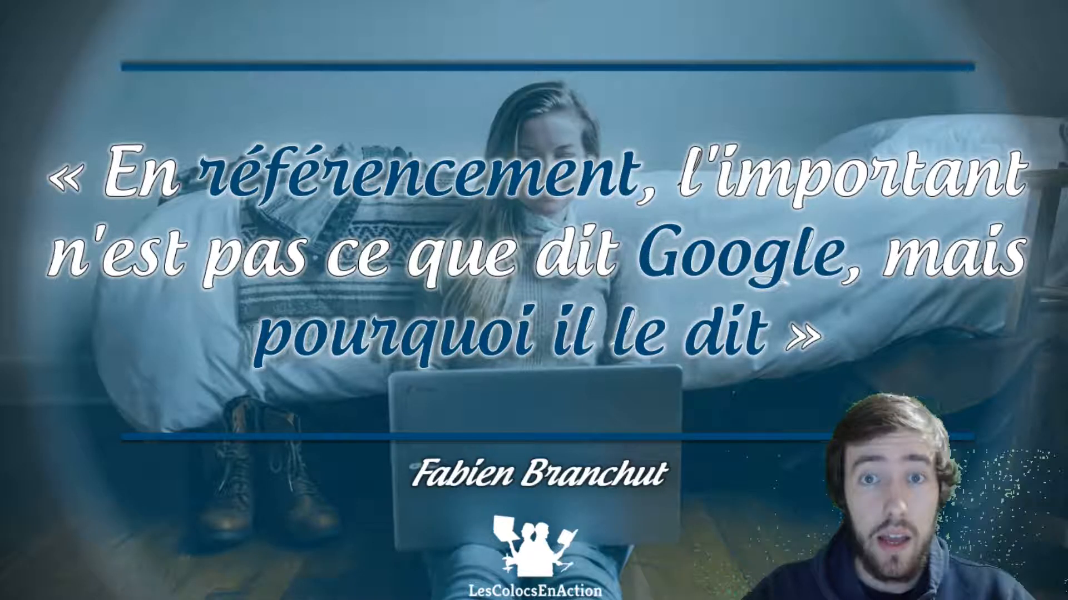